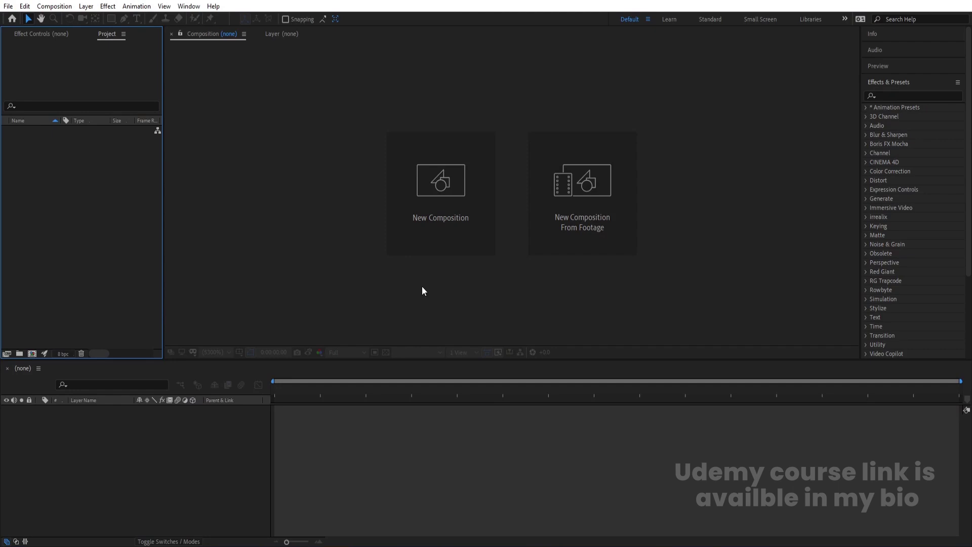
- Start a new composition named Main Animation with a duration of 0:00:30:00
{"action": "left_click", "coordinate": [424, 289]}
{"action": "left_click", "coordinate": [446, 235]}
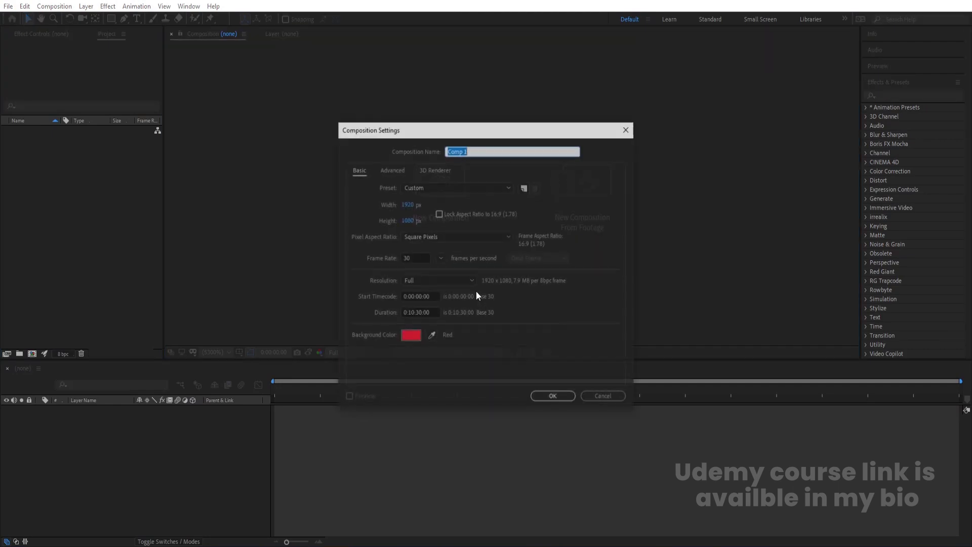
{"action": "type", "text": "Main Animation"}
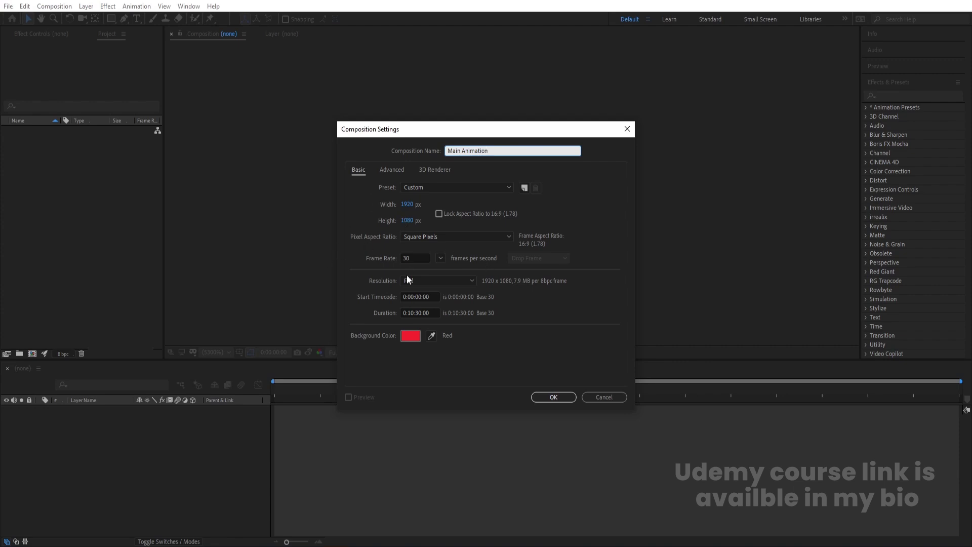
{"action": "left_click", "coordinate": [414, 313]}
{"action": "key", "text": "BackSpace"}
{"action": "type", "text": "0"}
{"action": "left_click", "coordinate": [430, 360]}
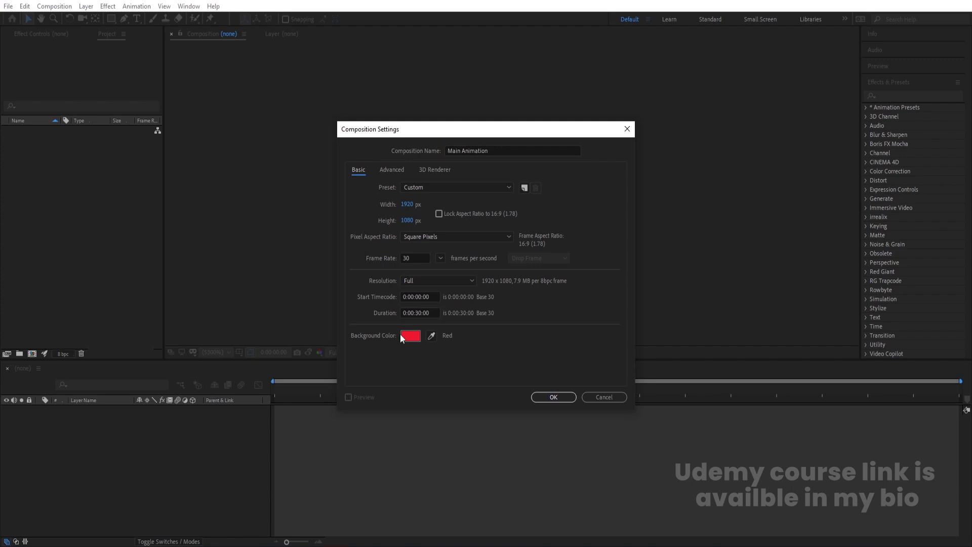
- Create the composition with a black background (000000) and turn on its Title/Action Safe guides
{"action": "left_click", "coordinate": [411, 336]}
{"action": "left_click", "coordinate": [117, 349]}
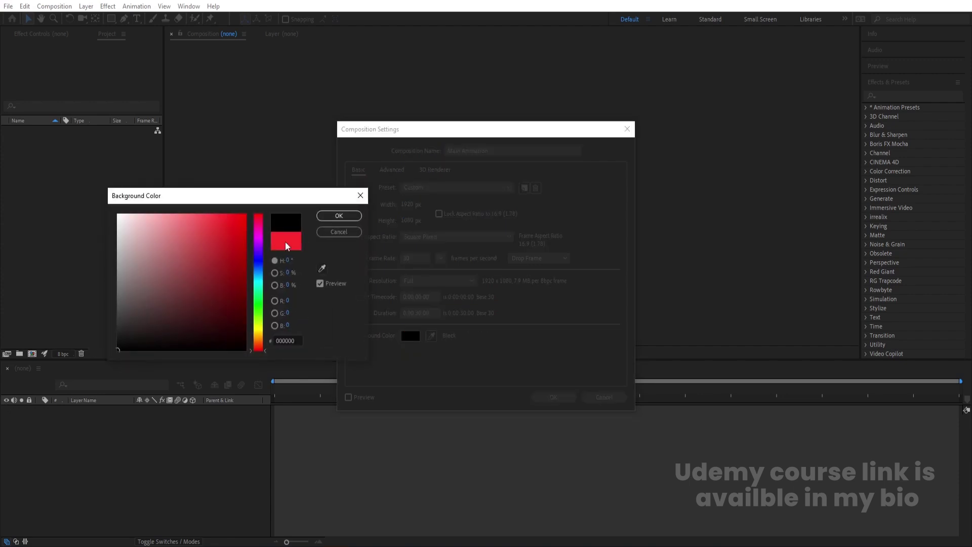
{"action": "left_click", "coordinate": [318, 219]}
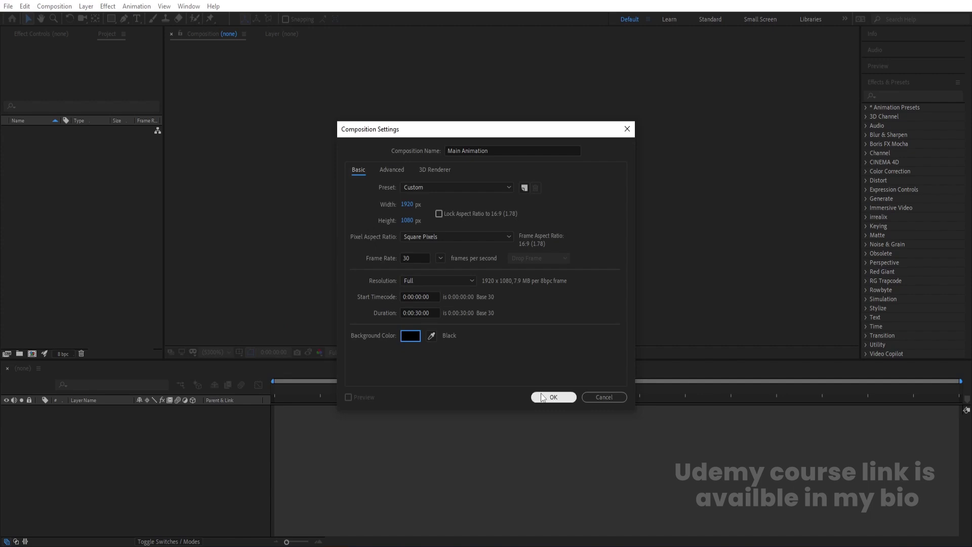
{"action": "left_click", "coordinate": [537, 397]}
{"action": "left_click", "coordinate": [240, 352]}
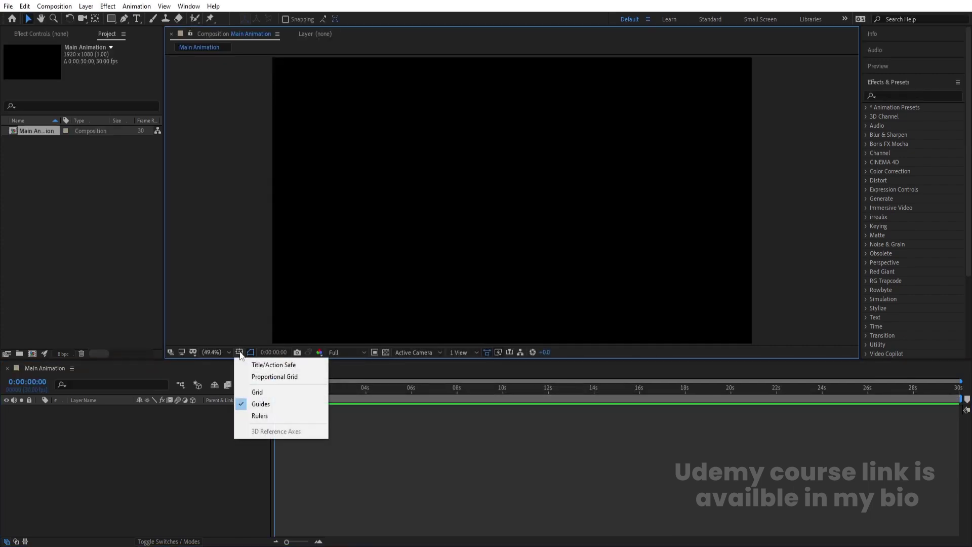
{"action": "left_click", "coordinate": [261, 364]}
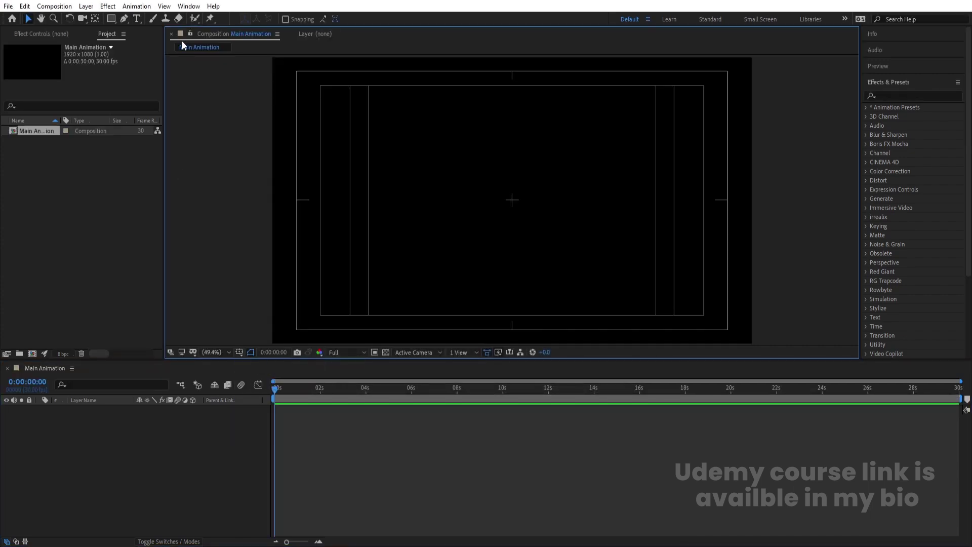
- Draw a small circle near the composition's center with the Ellipse tool, using no fill and a 100 px white FFFEFE stroke
{"action": "left_click_drag", "start_coordinate": [107, 18], "coordinate": [141, 41]}
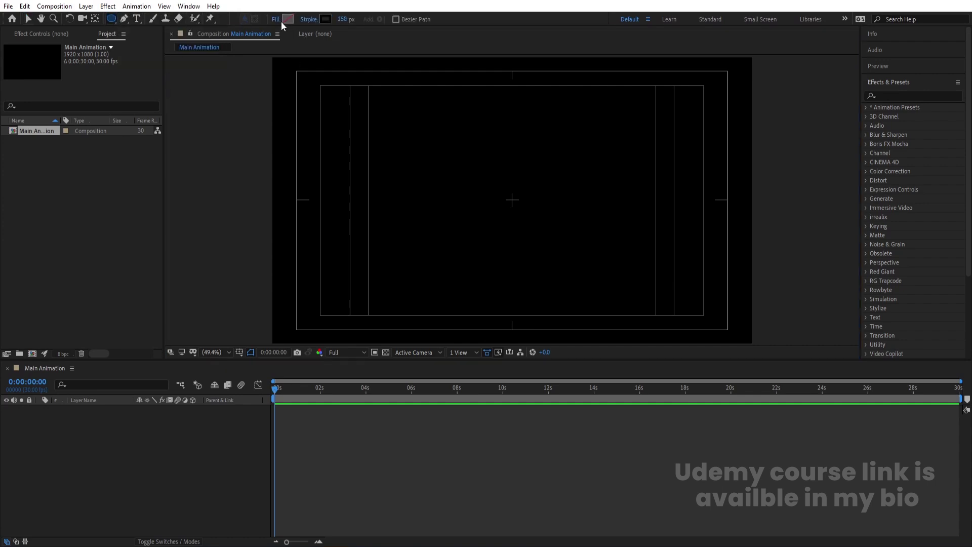
{"action": "left_click", "coordinate": [326, 22]}
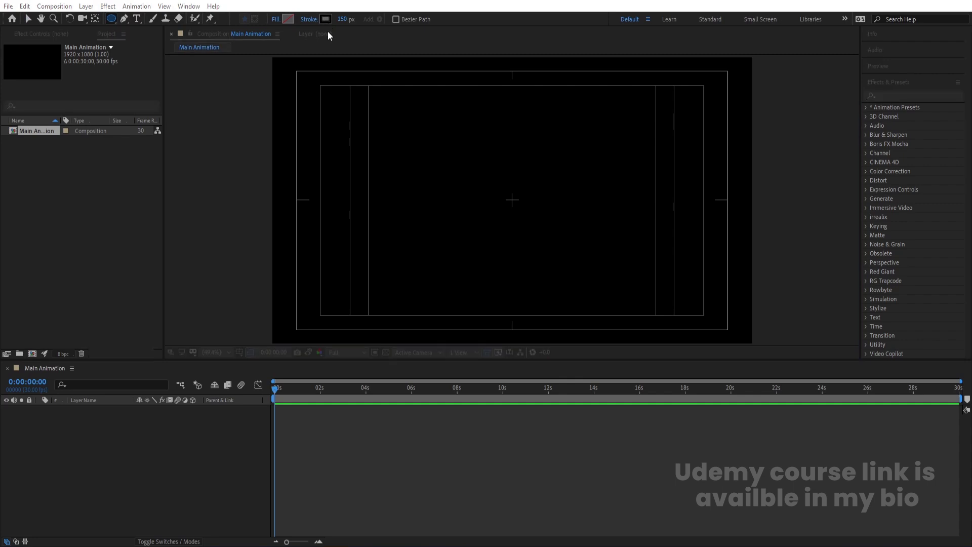
{"action": "left_click", "coordinate": [118, 215]}
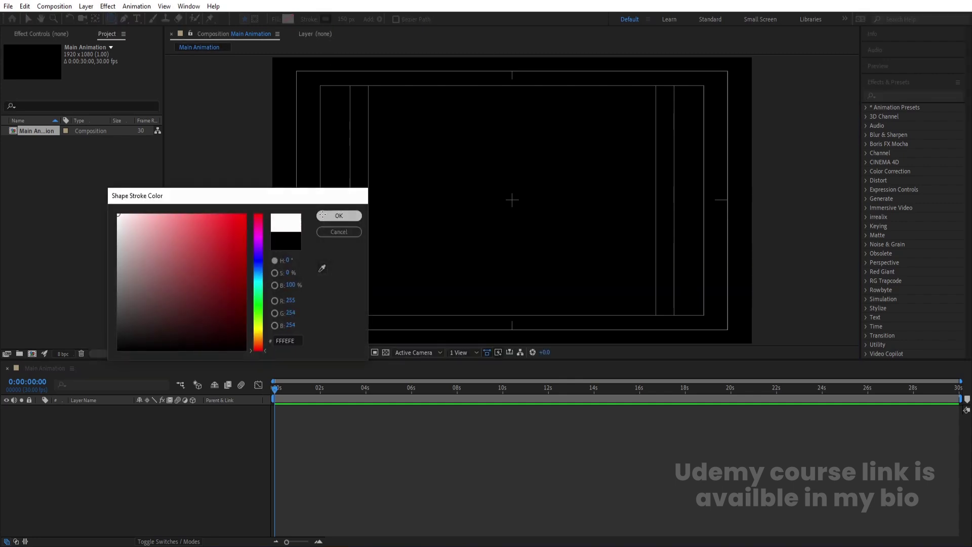
{"action": "left_click", "coordinate": [339, 216]}
{"action": "left_click", "coordinate": [344, 19]}
{"action": "type", "text": "100"}
{"action": "key", "text": "Return"}
{"action": "left_click_drag", "start_coordinate": [504, 179], "coordinate": [531, 208]}
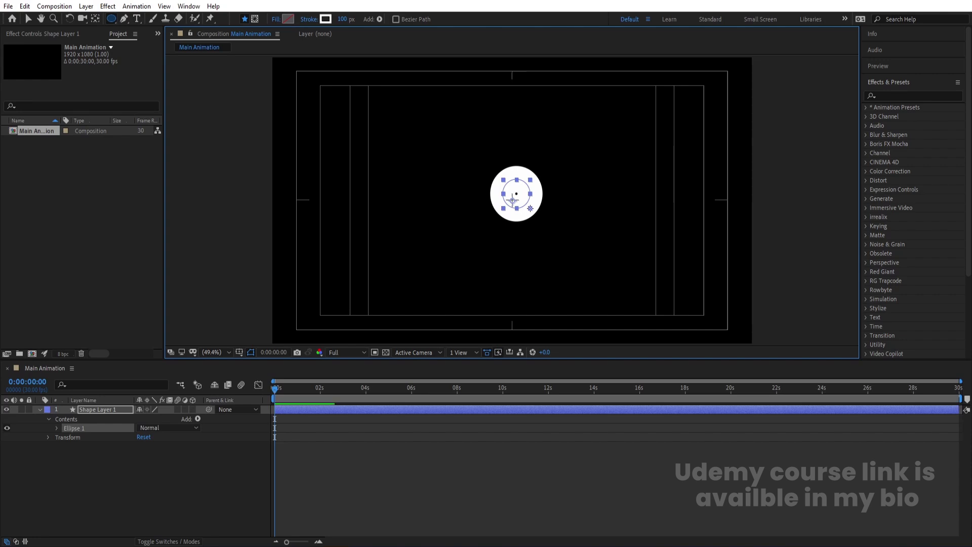
{"action": "left_click", "coordinate": [147, 485]}
- Center the circle layer's anchor point on its shape and align the layer horizontally and vertically to the composition's center
{"action": "left_click", "coordinate": [105, 409]}
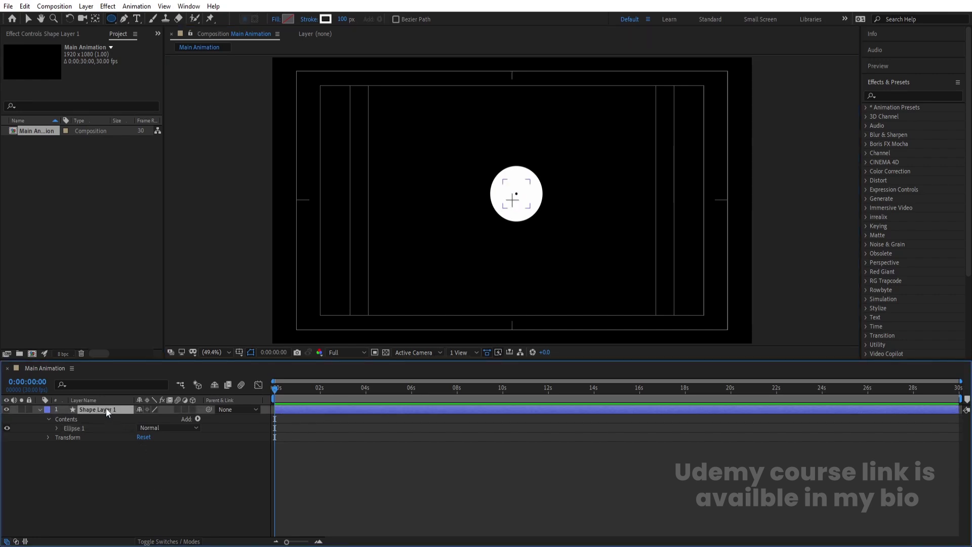
{"action": "key", "text": "ctrl+alt+Home"}
{"action": "left_click", "coordinate": [876, 84]}
{"action": "left_click", "coordinate": [877, 97]}
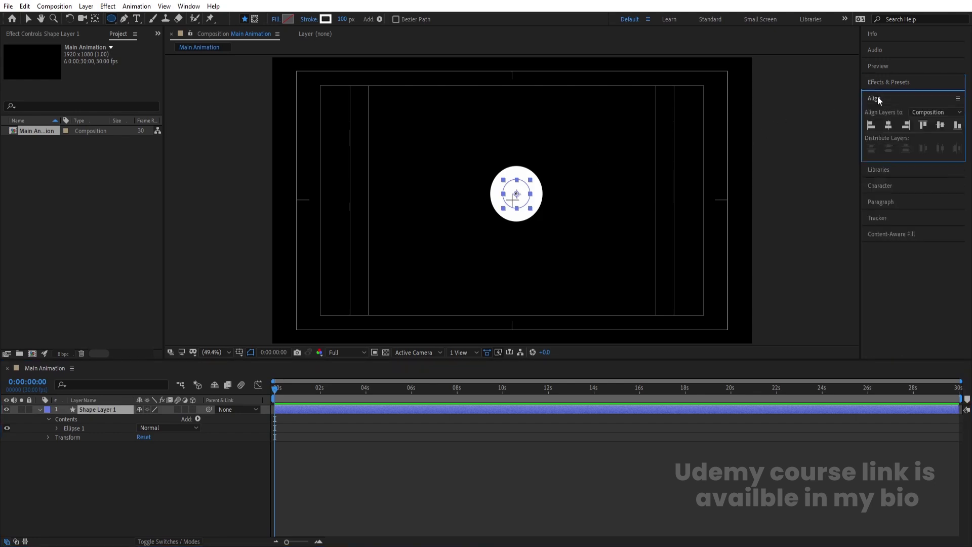
{"action": "left_click", "coordinate": [888, 125]}
{"action": "left_click", "coordinate": [940, 124]}
{"action": "left_click", "coordinate": [142, 484]}
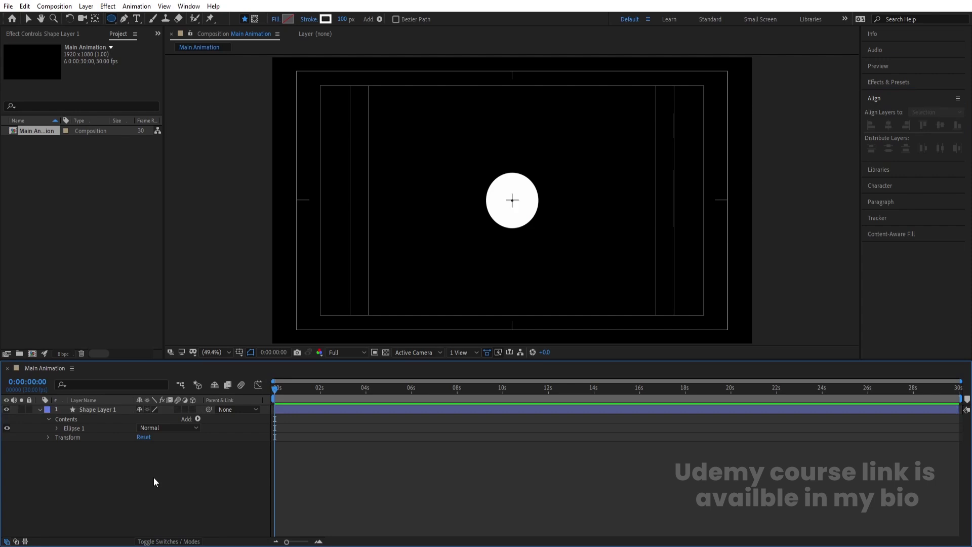
- Widen the circle's stroke to 110 px to close the hole at its center, and fit the composition in view
{"action": "scroll", "coordinate": [476, 223], "scroll_direction": "up", "scroll_amount": 4}
{"action": "left_click_drag", "start_coordinate": [659, 131], "coordinate": [512, 219]}
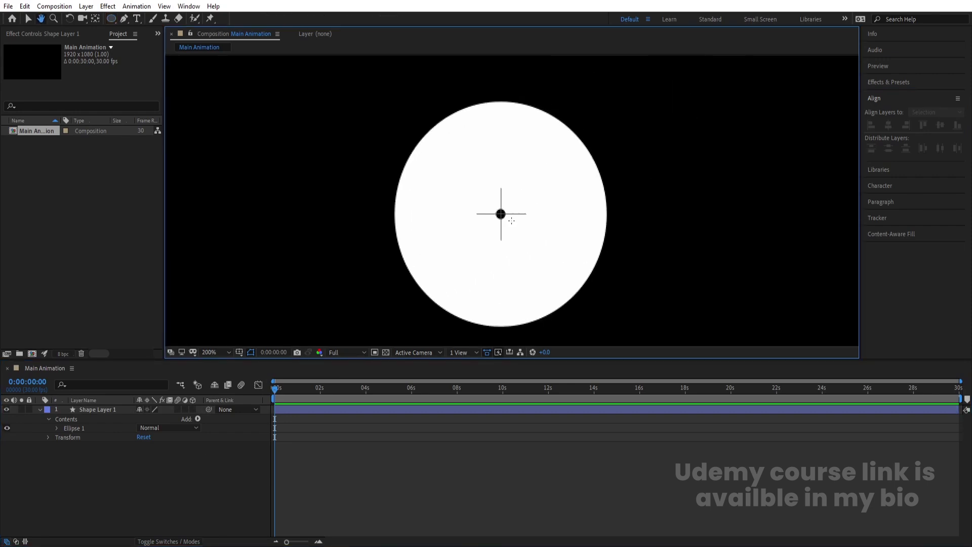
{"action": "scroll", "coordinate": [512, 218], "scroll_direction": "up", "scroll_amount": 2}
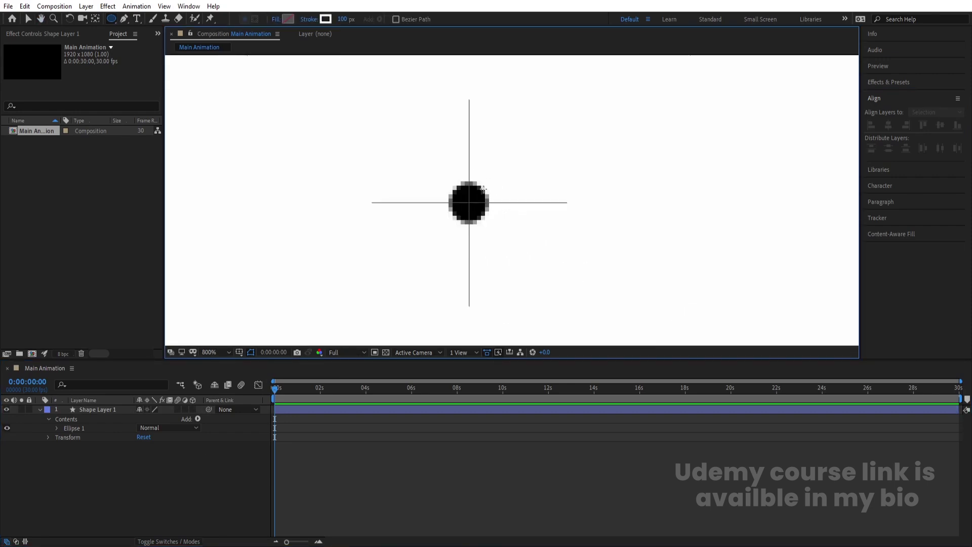
{"action": "left_click", "coordinate": [110, 408]}
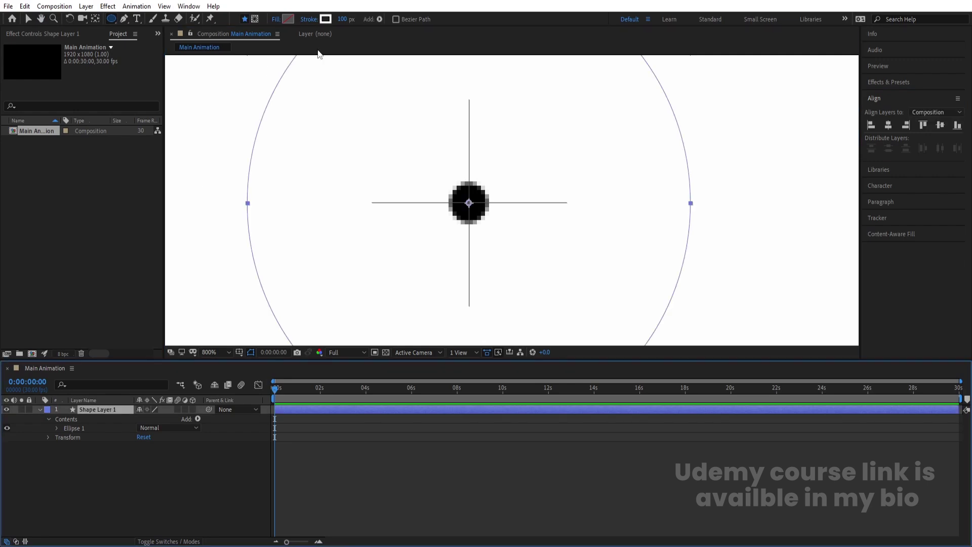
{"action": "left_click_drag", "start_coordinate": [347, 20], "coordinate": [353, 21]}
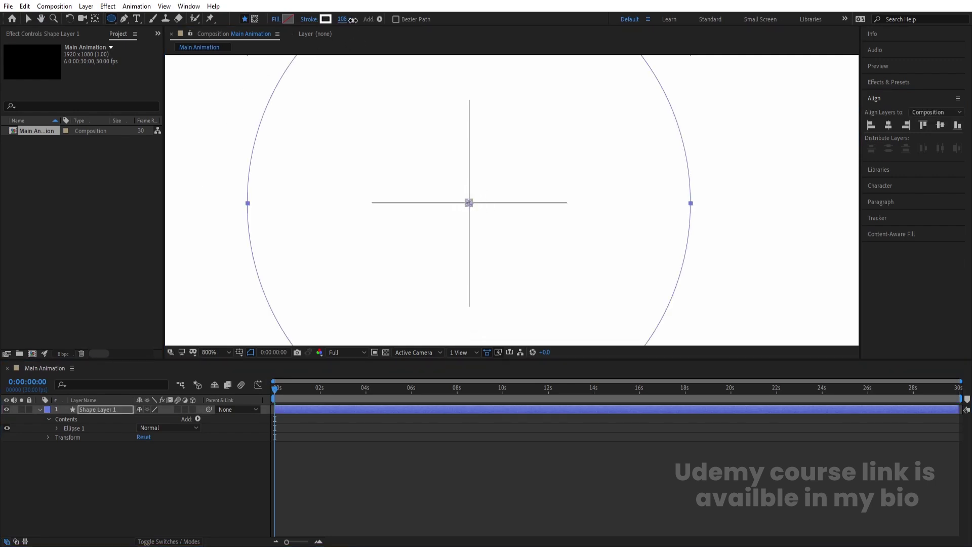
{"action": "left_click", "coordinate": [191, 464]}
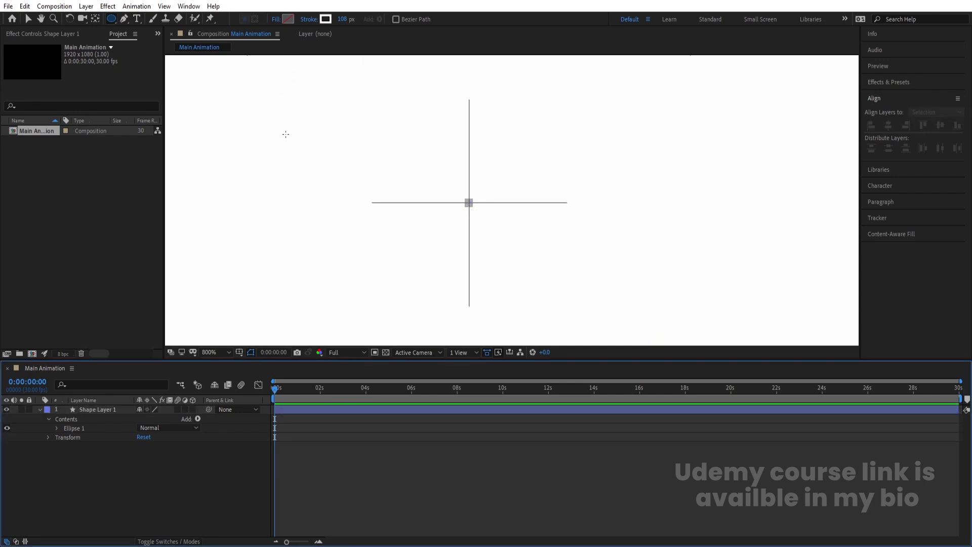
{"action": "left_click", "coordinate": [99, 410]}
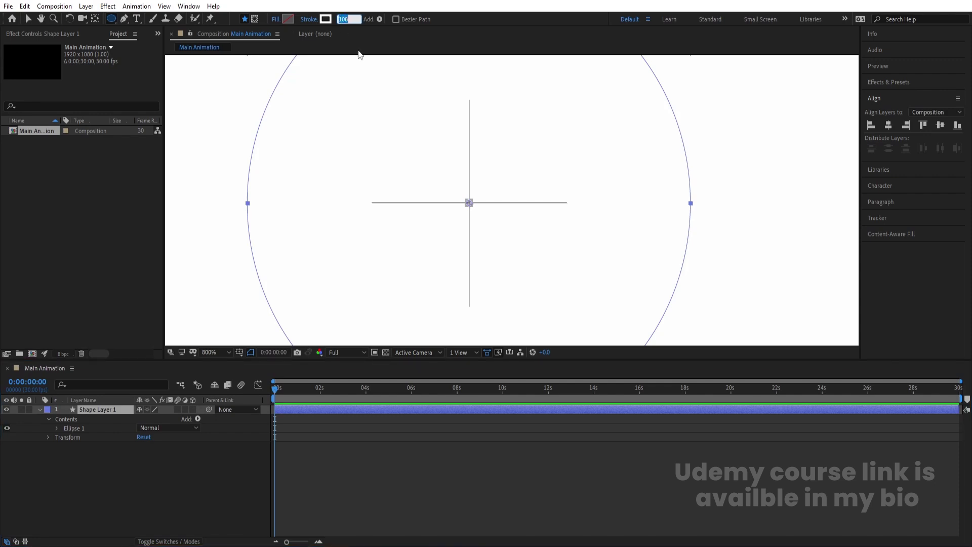
{"action": "left_click", "coordinate": [342, 21]}
{"action": "type", "text": "110"}
{"action": "key", "text": "Return"}
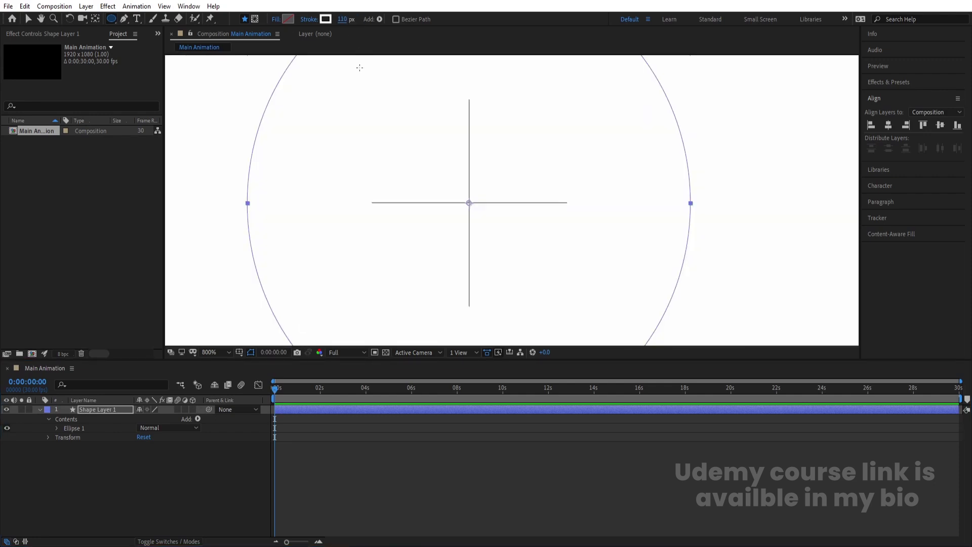
{"action": "left_click", "coordinate": [208, 352]}
{"action": "left_click", "coordinate": [220, 161]}
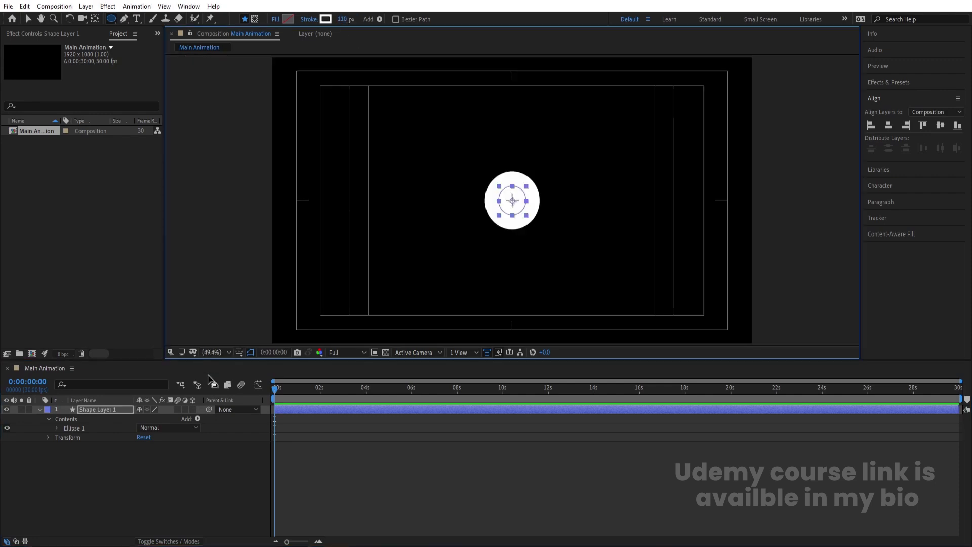
- Add Scale keyframes to the circle's shape layer at 0:00:00:00 and 0:00:01:00
{"action": "left_click", "coordinate": [183, 469]}
{"action": "left_click", "coordinate": [100, 411]}
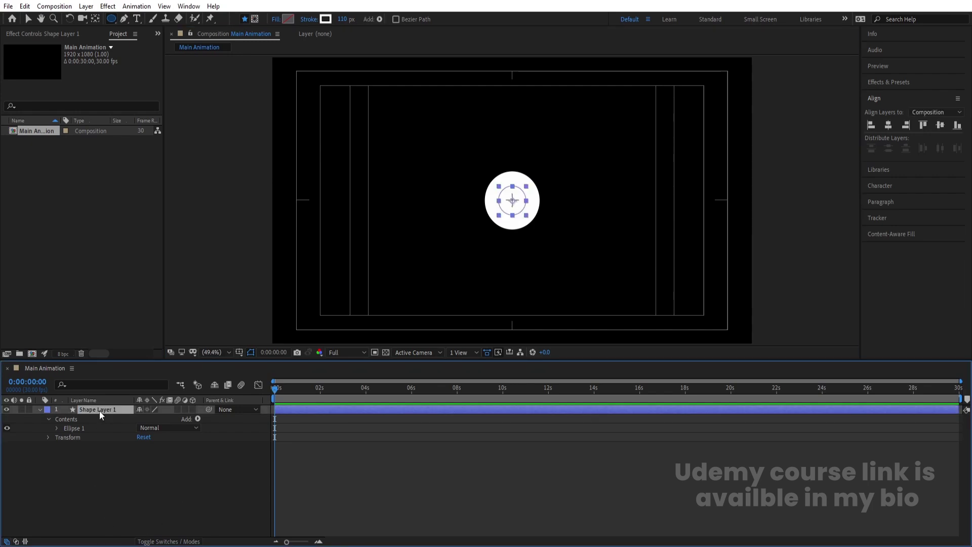
{"action": "key", "text": "s"}
{"action": "left_click", "coordinate": [65, 419]}
{"action": "key", "text": "equal"}
{"action": "key", "text": "equal"}
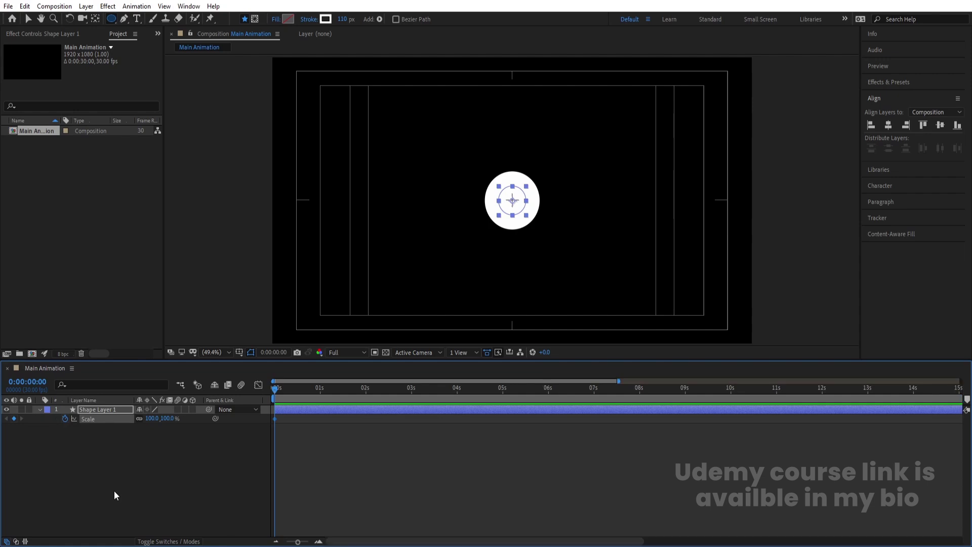
{"action": "left_click", "coordinate": [365, 389]}
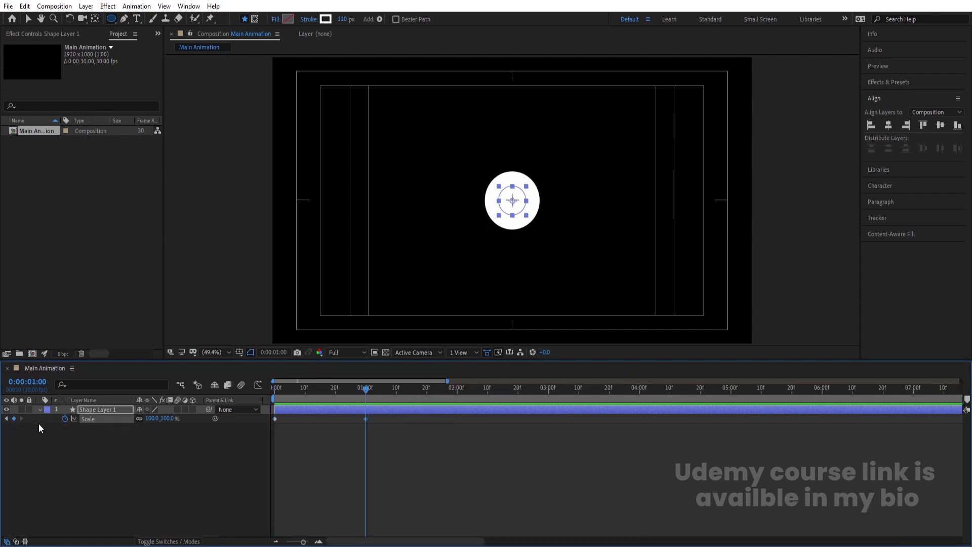
- Set the circle's Scale to 0% at 0:00:00:00 and preview the scale-up
{"action": "key", "text": "Home"}
{"action": "left_click", "coordinate": [153, 418]}
{"action": "type", "text": "0"}
{"action": "key", "text": "Return"}
{"action": "key", "text": "space"}
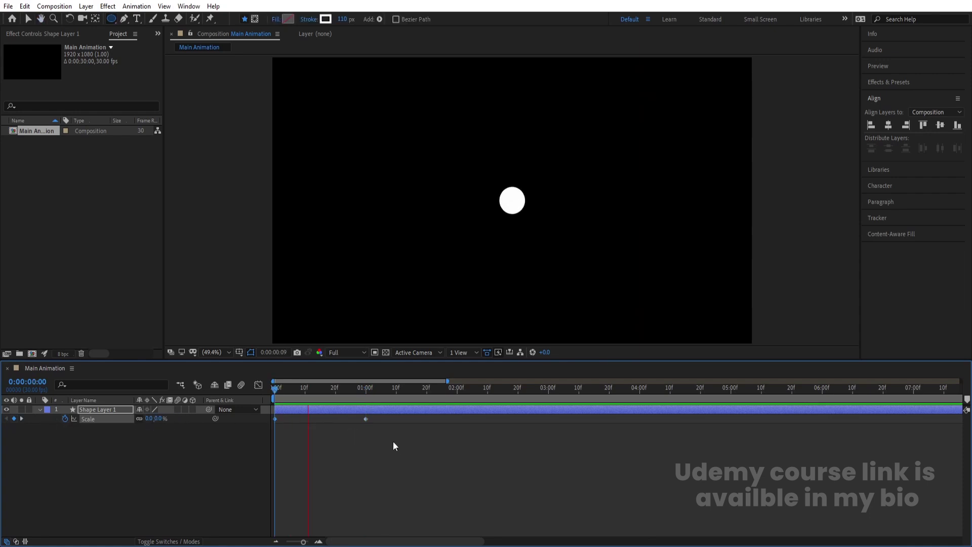
- Apply Easy Ease to both Scale keyframes and display their speed graph in the Graph Editor
{"action": "left_click_drag", "start_coordinate": [394, 442], "coordinate": [258, 385]}
{"action": "key", "text": "F9"}
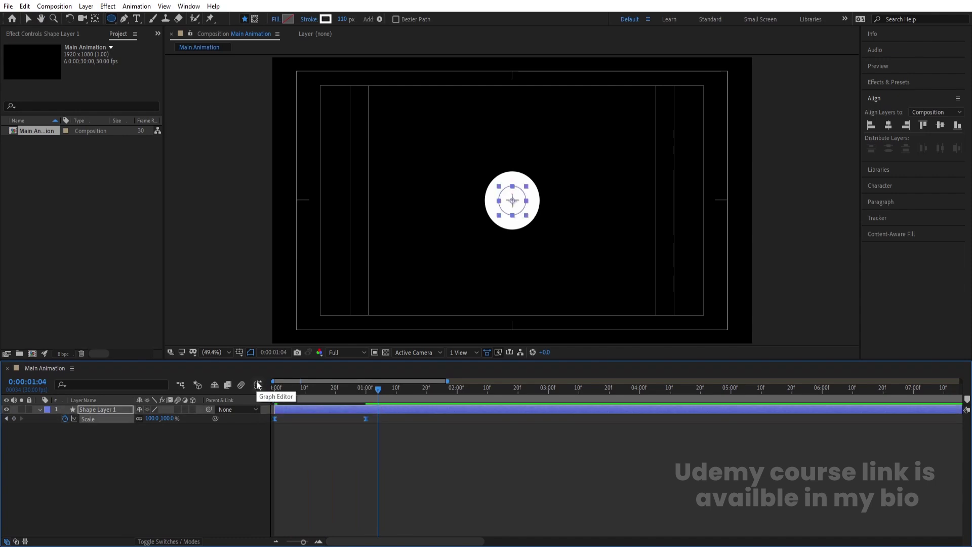
{"action": "left_click", "coordinate": [258, 385]}
{"action": "right_click", "coordinate": [421, 442]}
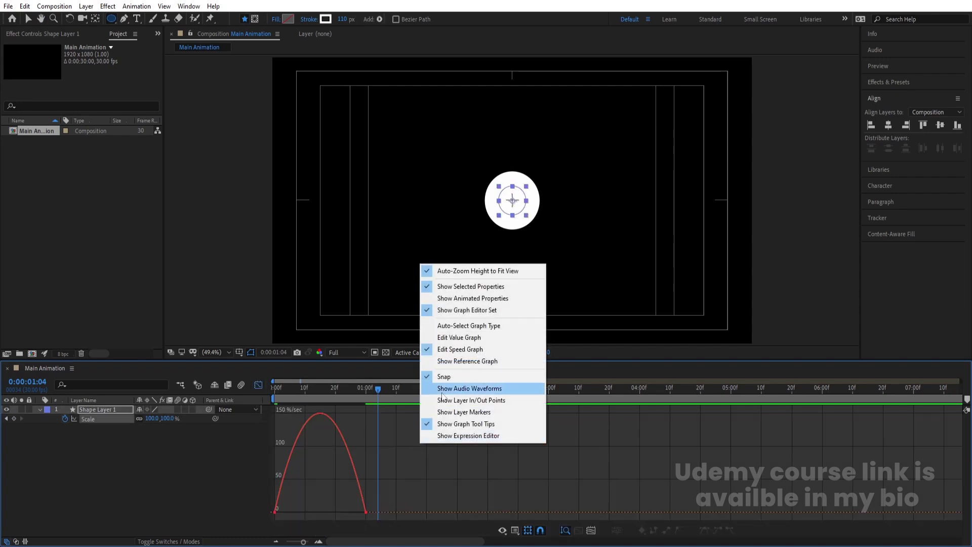
{"action": "left_click", "coordinate": [451, 354]}
- Try reshaping the Scale speed graph into a steep early peak with a long slowdown, and preview the motion
{"action": "left_click_drag", "start_coordinate": [412, 402], "coordinate": [274, 519]}
{"action": "left_click_drag", "start_coordinate": [353, 513], "coordinate": [282, 513]}
{"action": "key", "text": "Home"}
{"action": "key", "text": "space"}
{"action": "key", "text": "space"}
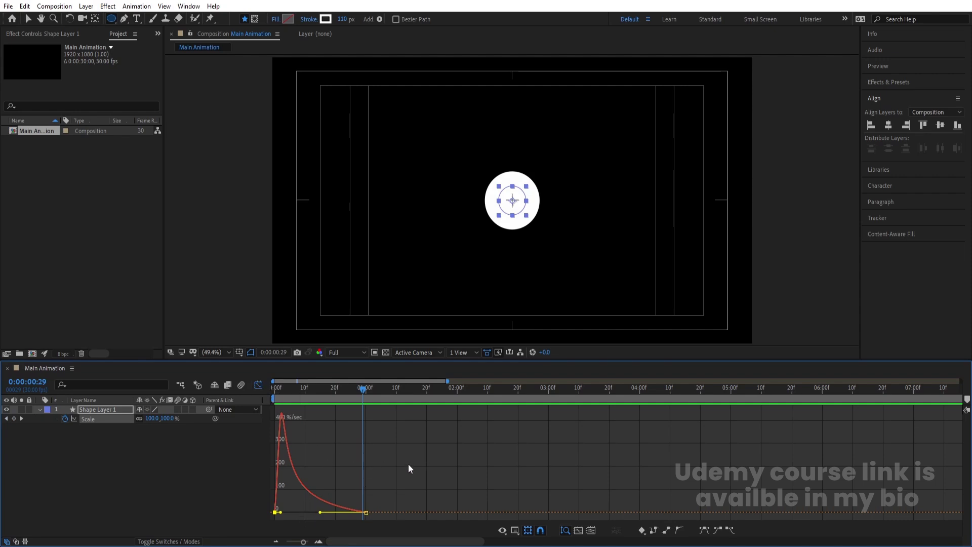
- Reapply Easy Ease to both Scale keyframes and pull their influence handles inward for a sharp mid-animation speed peak, then preview it
{"action": "left_click_drag", "start_coordinate": [408, 464], "coordinate": [233, 542]}
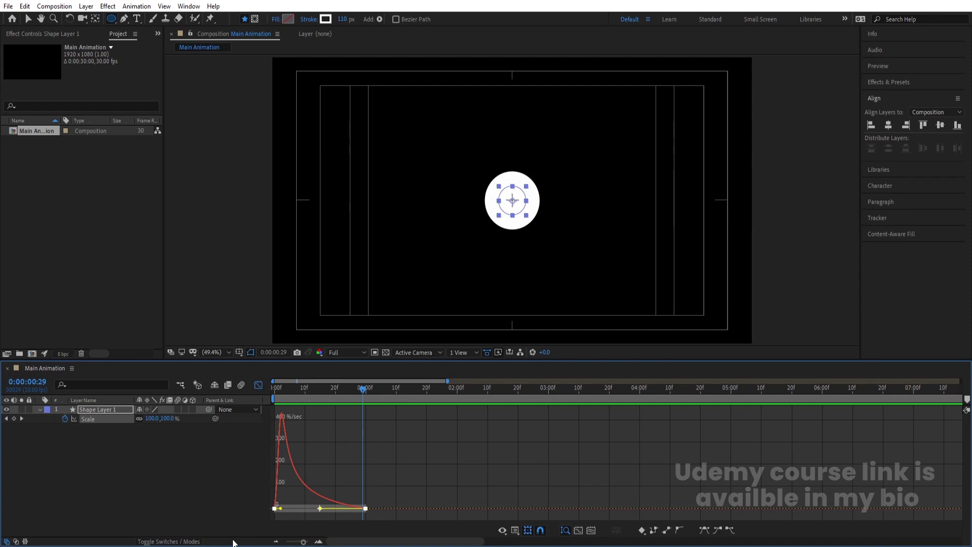
{"action": "key", "text": "F9"}
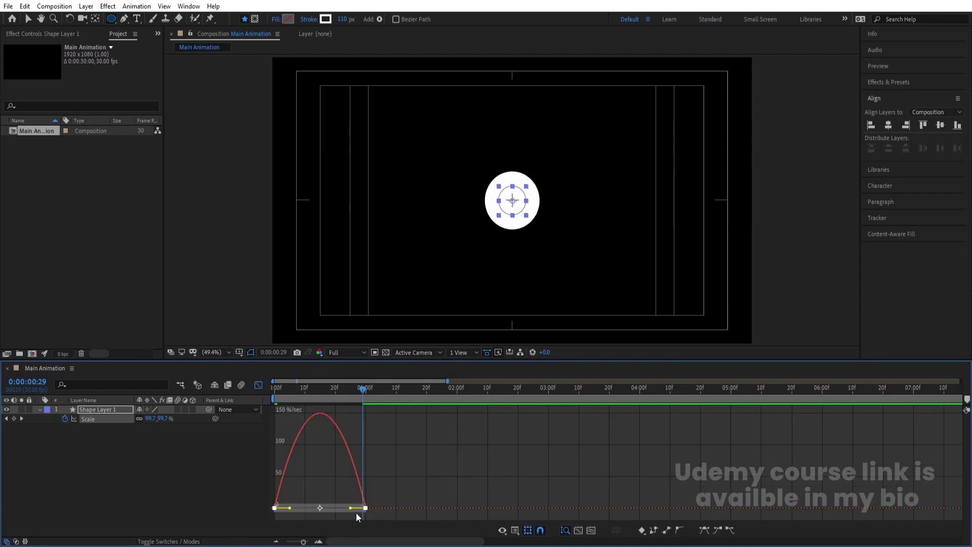
{"action": "left_click_drag", "start_coordinate": [351, 508], "coordinate": [310, 509]}
{"action": "key", "text": "space"}
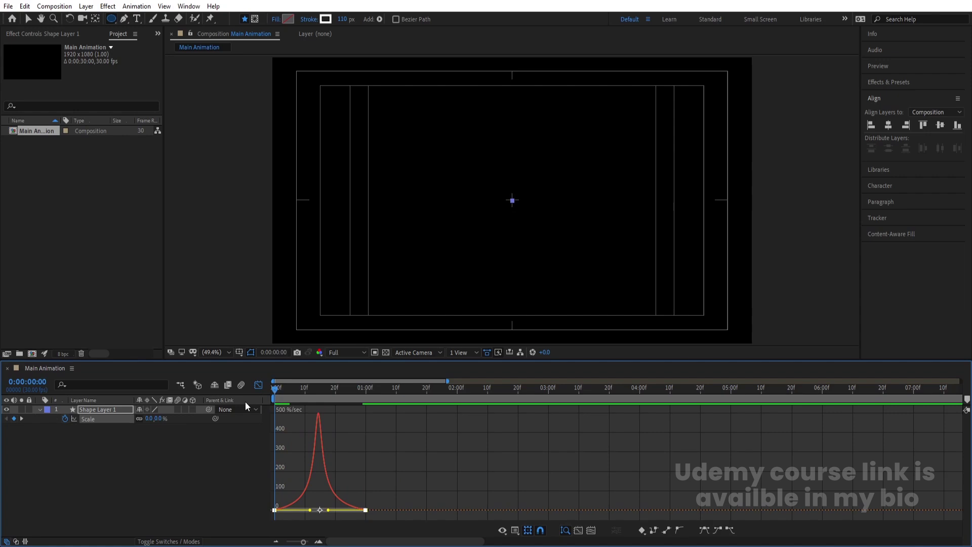
{"action": "left_click", "coordinate": [257, 385]}
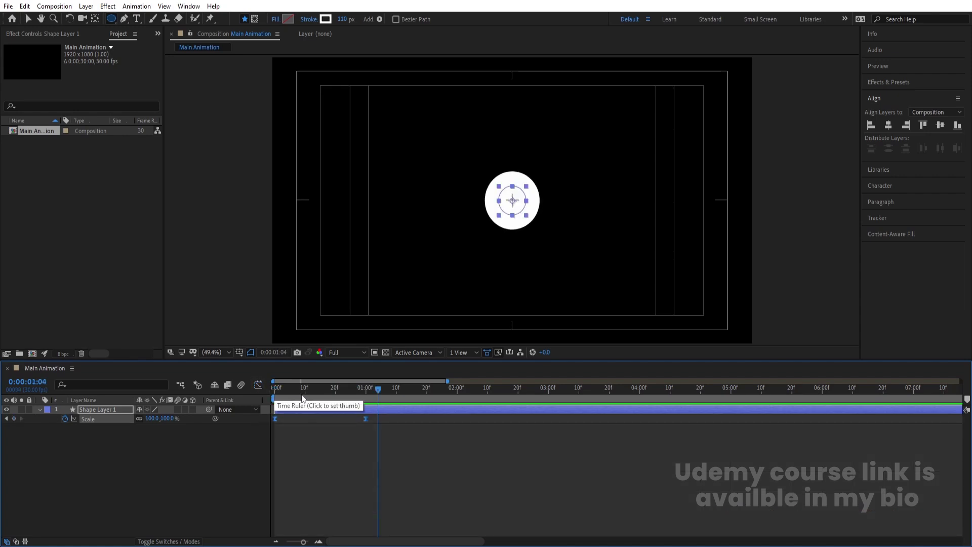
{"action": "left_click", "coordinate": [354, 441]}
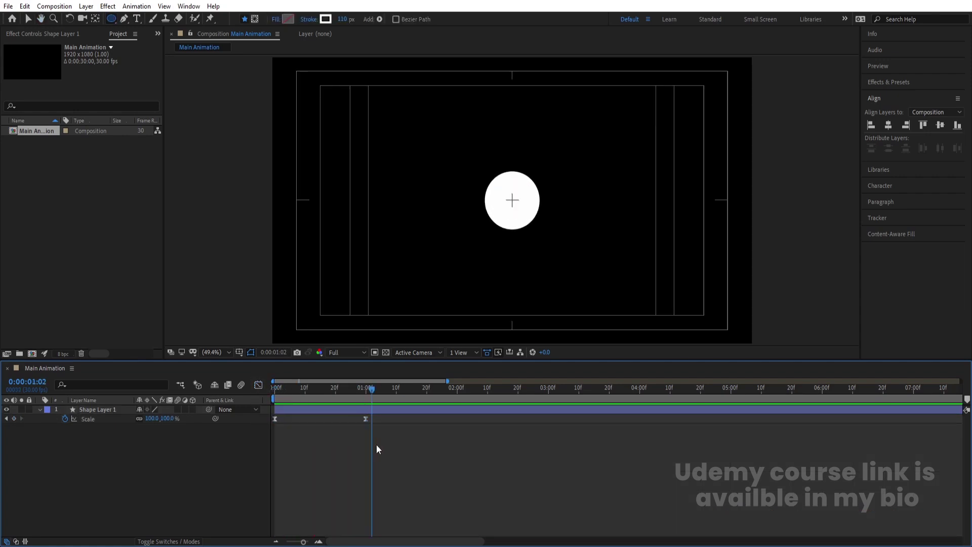
- Add a Trim Paths operator to the circle's Shape Layer 1
{"action": "left_click", "coordinate": [290, 410]}
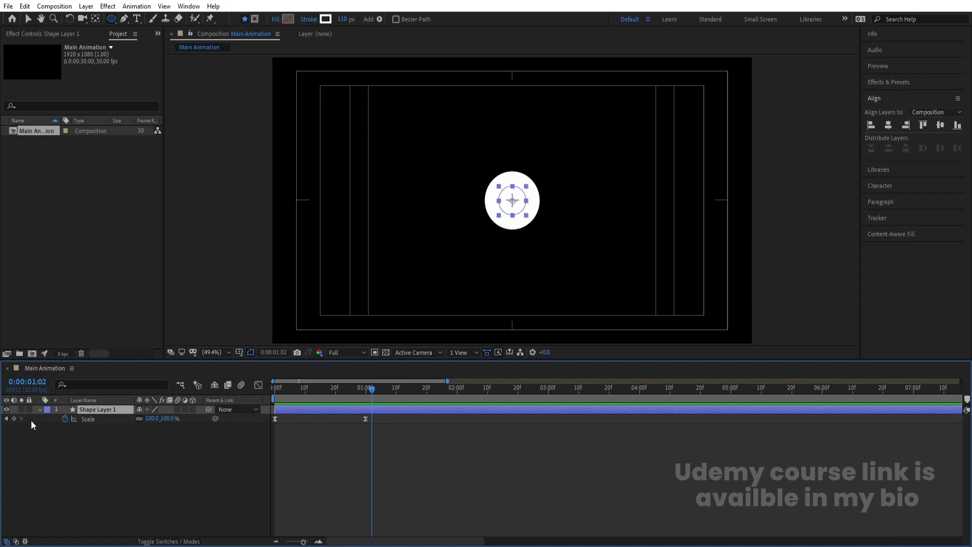
{"action": "left_click", "coordinate": [40, 410]}
{"action": "left_click", "coordinate": [40, 409]}
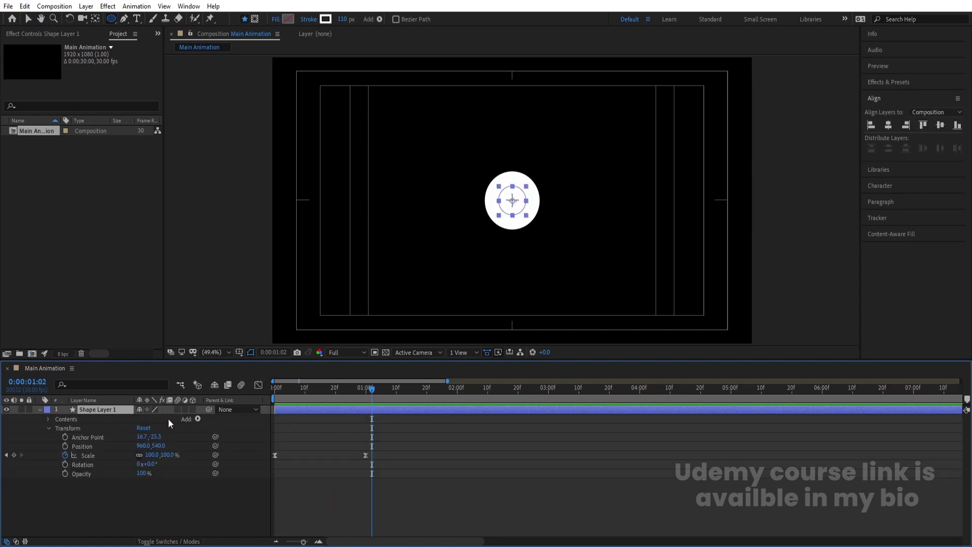
{"action": "left_click", "coordinate": [198, 419]}
{"action": "left_click", "coordinate": [230, 360]}
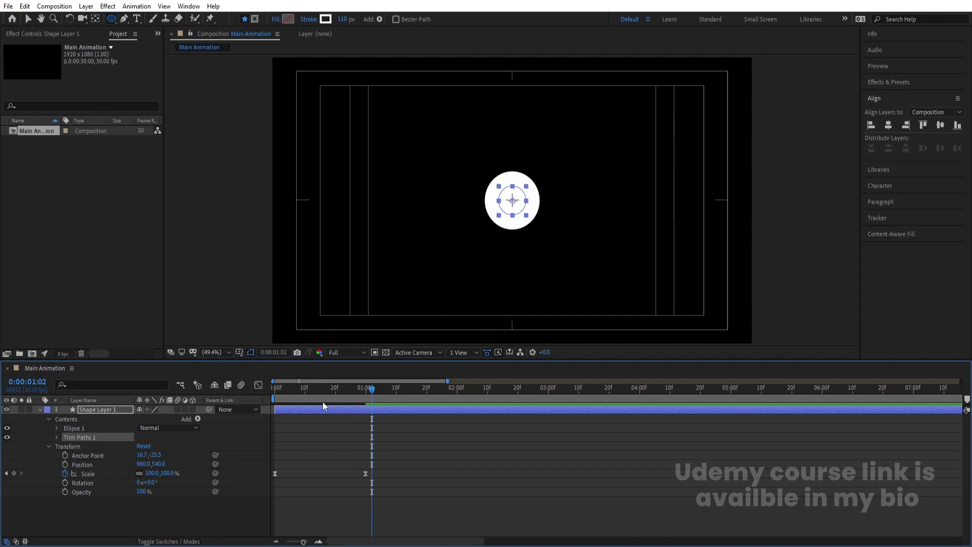
- Keyframe the Trim Paths End at 100% at 0:00:01:20 and at 0% at 0:00:02:29
{"action": "left_click_drag", "start_coordinate": [414, 387], "coordinate": [426, 391]}
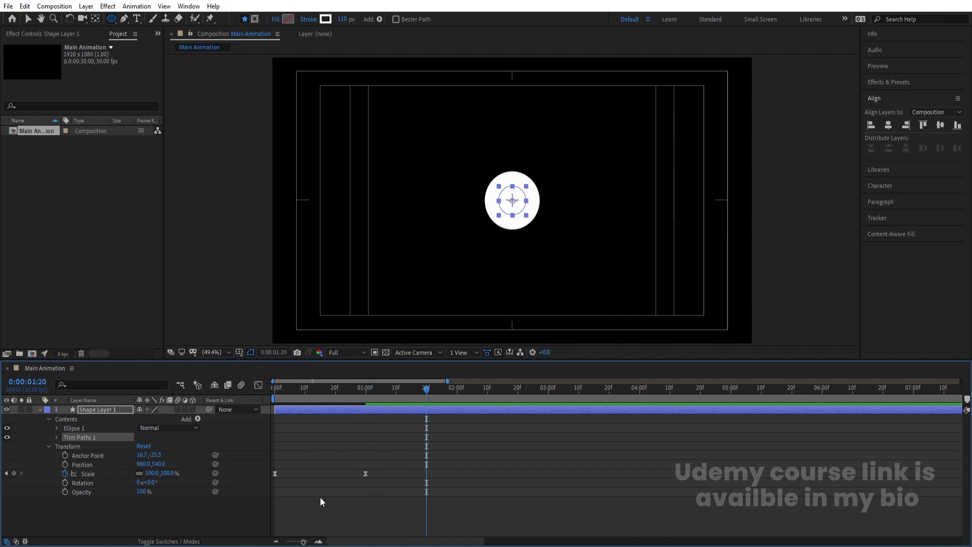
{"action": "left_click", "coordinate": [57, 438]}
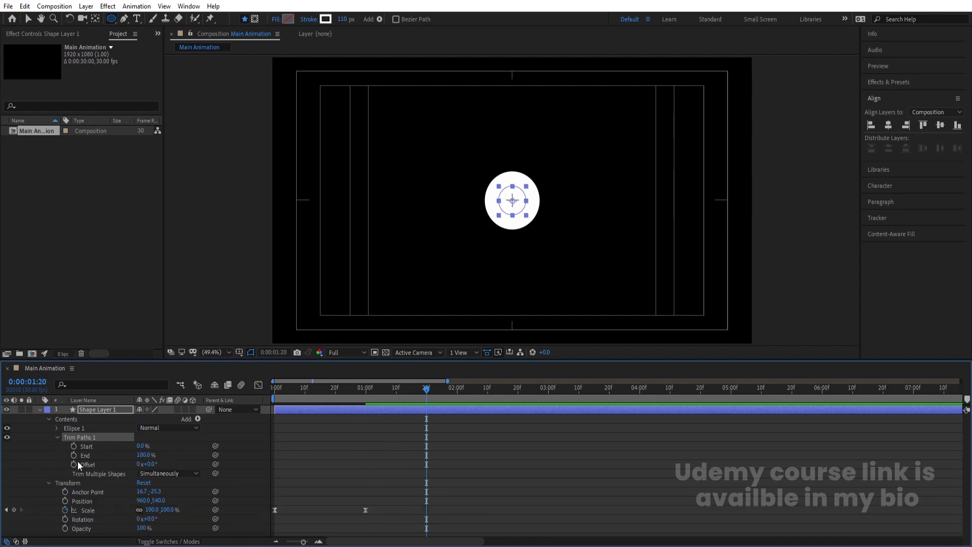
{"action": "left_click", "coordinate": [74, 455]}
{"action": "left_click_drag", "start_coordinate": [518, 390], "coordinate": [546, 399]}
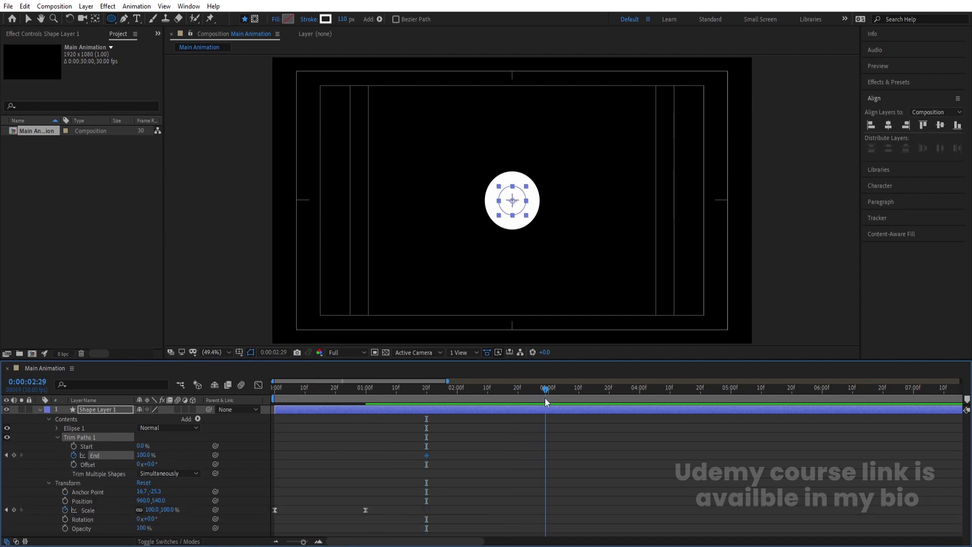
{"action": "left_click", "coordinate": [147, 455]}
{"action": "type", "text": "0"}
{"action": "key", "text": "Return"}
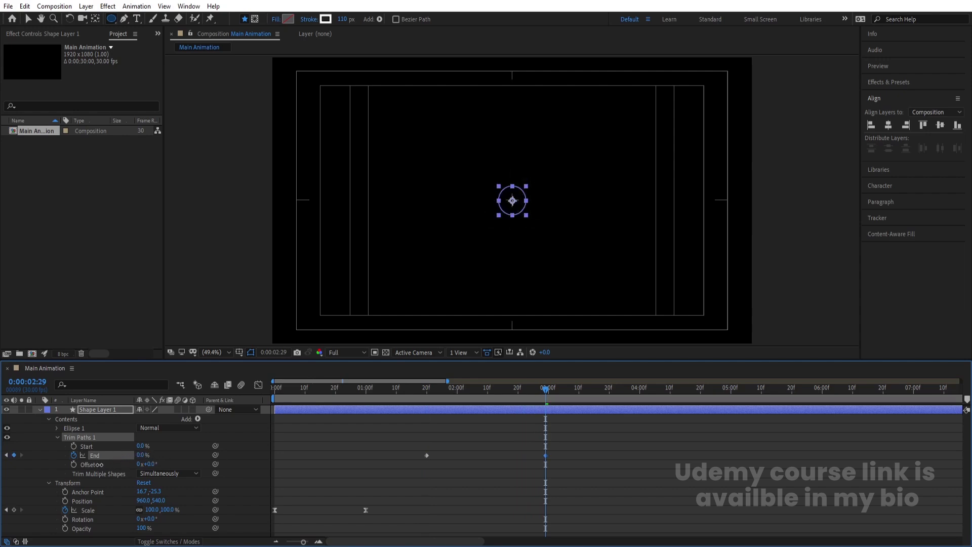
- Apply Easy Ease to both Trim Paths End keyframes and preview the animation
{"action": "left_click_drag", "start_coordinate": [563, 474], "coordinate": [384, 419]}
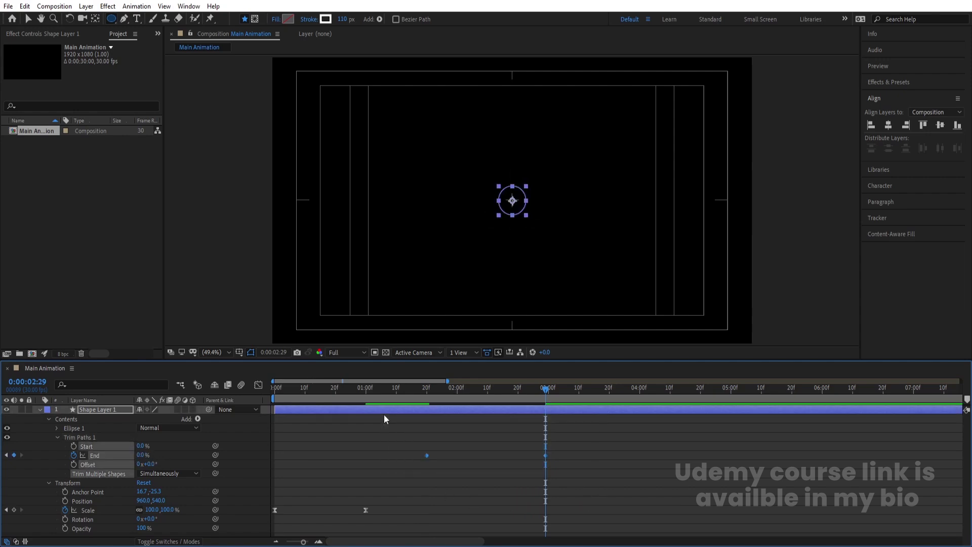
{"action": "left_click_drag", "start_coordinate": [426, 386], "coordinate": [142, 416]}
{"action": "key", "text": "space"}
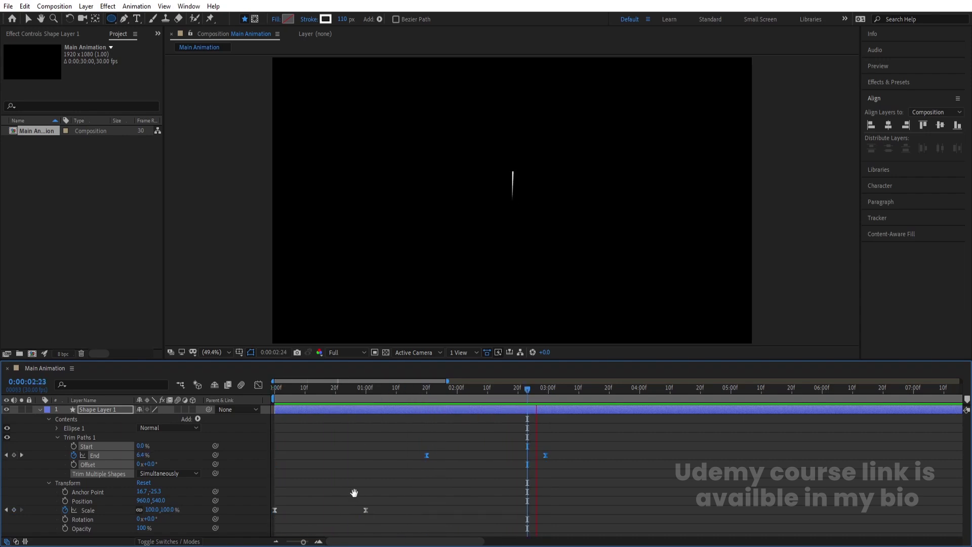
{"action": "left_click", "coordinate": [378, 485]}
- Move the second Scale keyframe to 0:00:01:10, show the Scale speed graph, and preview the slower scale-up
{"action": "left_click_drag", "start_coordinate": [366, 512], "coordinate": [269, 505]}
{"action": "left_click", "coordinate": [258, 385]}
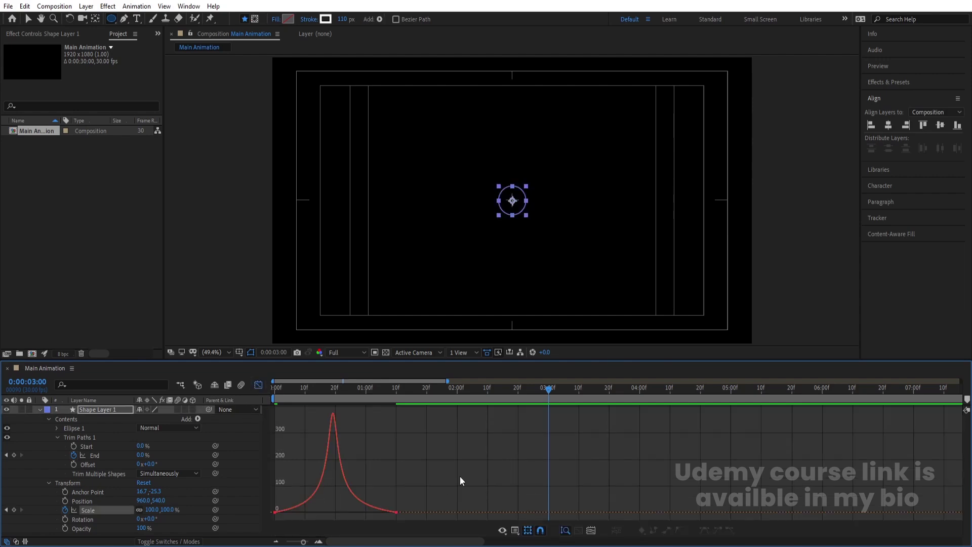
{"action": "key", "text": "space"}
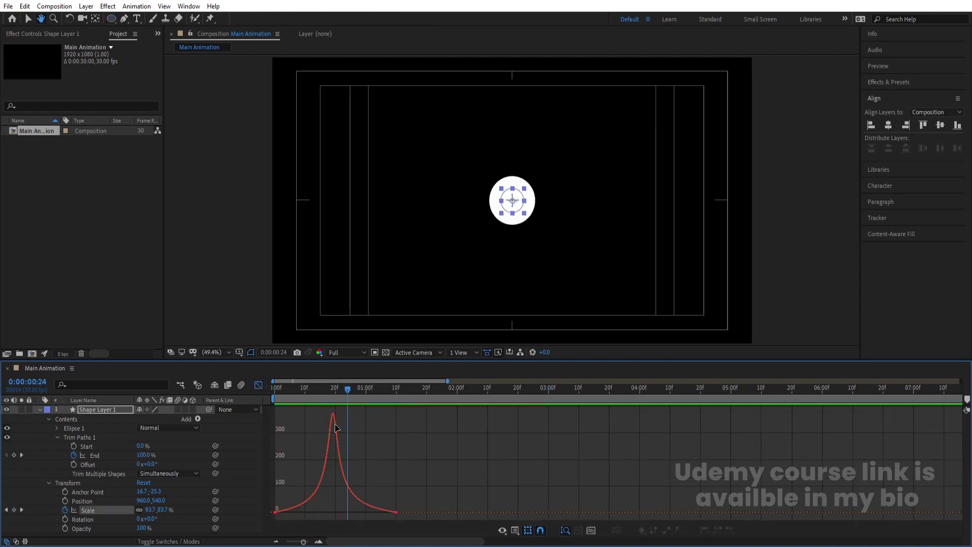
{"action": "key", "text": "space"}
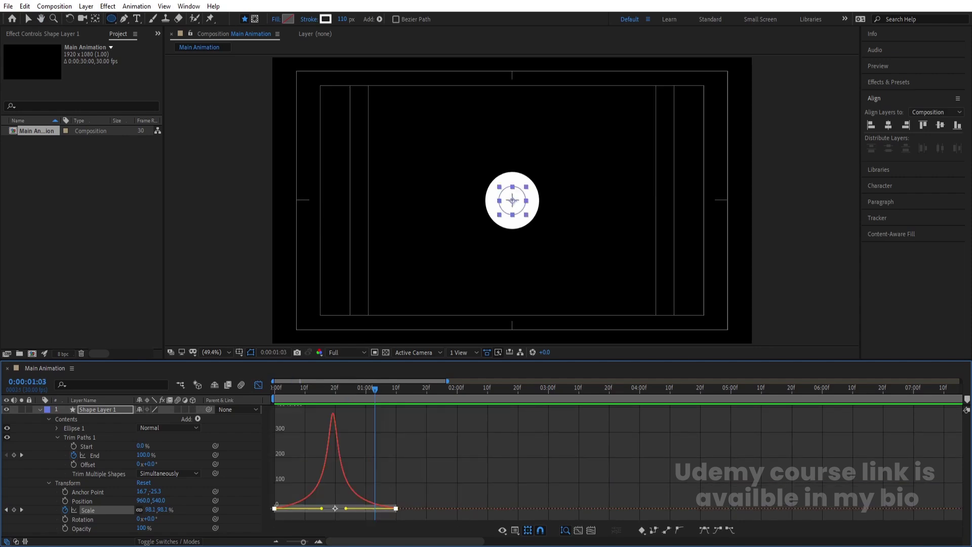
- Reapply Easy Ease to both Scale keyframes, shape their speed graph into an early peak with a long slowdown, and preview it
{"action": "key", "text": "F9"}
{"action": "left_click", "coordinate": [444, 457]}
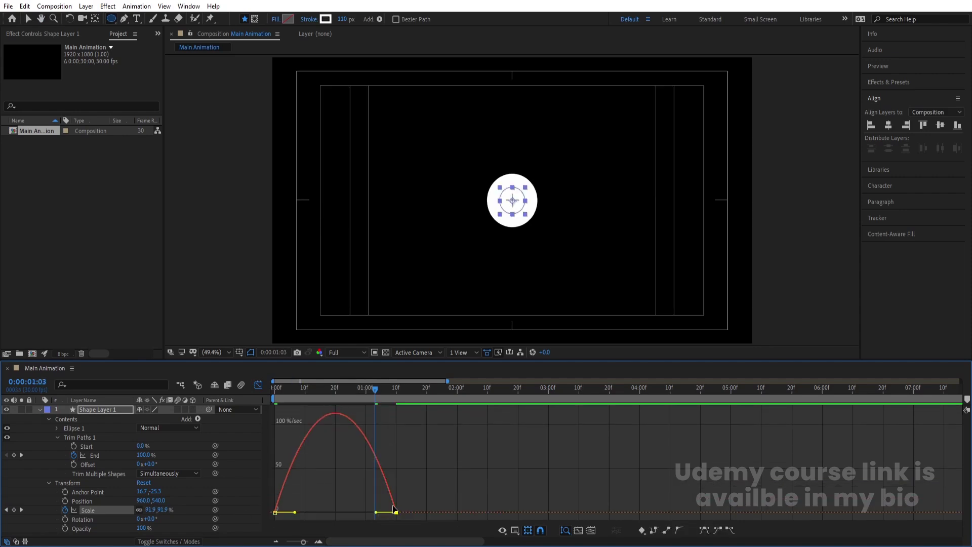
{"action": "left_click_drag", "start_coordinate": [376, 513], "coordinate": [299, 509]}
{"action": "left_click_drag", "start_coordinate": [311, 491], "coordinate": [235, 530]}
{"action": "left_click_drag", "start_coordinate": [295, 514], "coordinate": [284, 513]}
{"action": "key", "text": "Home"}
{"action": "key", "text": "space"}
{"action": "key", "text": "Num_Lock"}
{"action": "left_click", "coordinate": [259, 385]}
{"action": "key", "text": "space"}
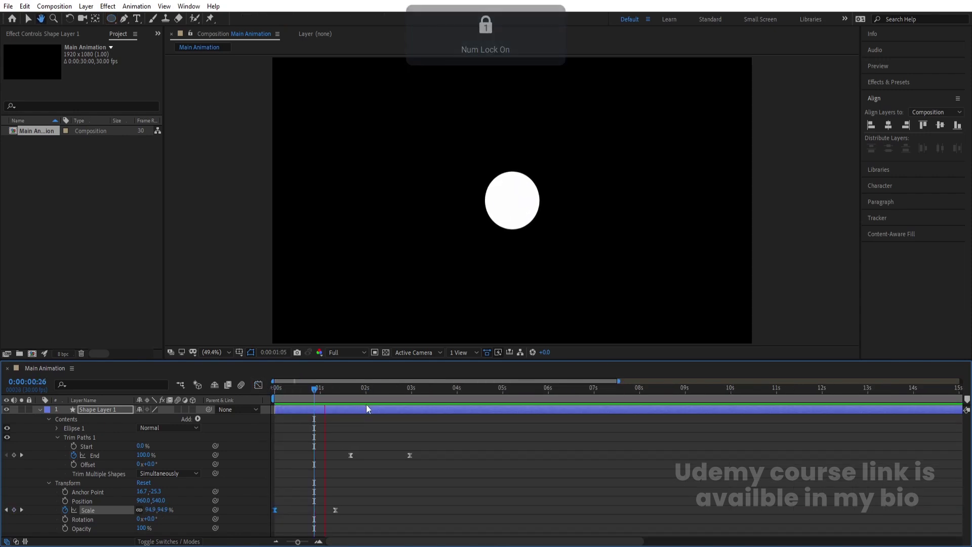
{"action": "key", "text": "space"}
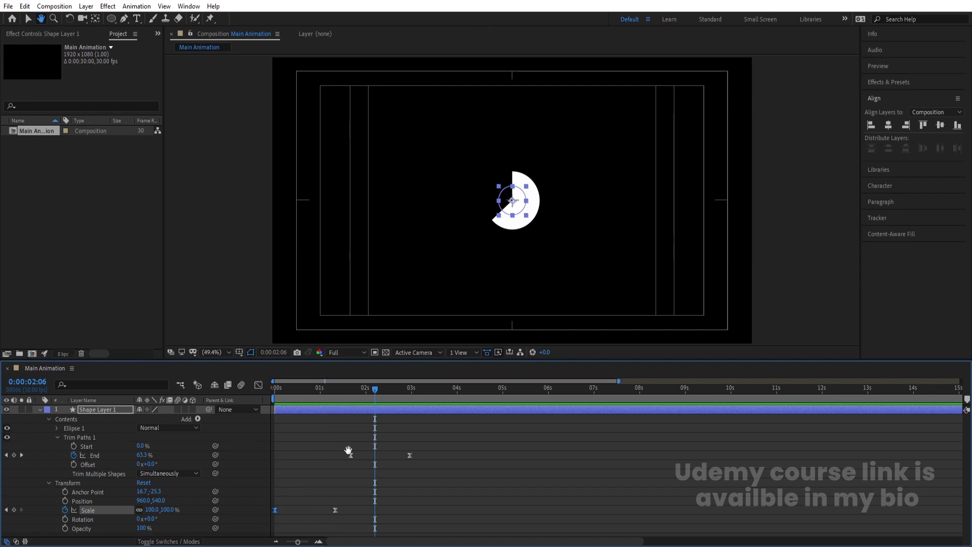
- Pull the influence handles of both Trim Paths End keyframes inward for a sharp mid-animation speed peak, and preview from the start
{"action": "key", "text": "v"}
{"action": "left_click_drag", "start_coordinate": [341, 442], "coordinate": [427, 465]}
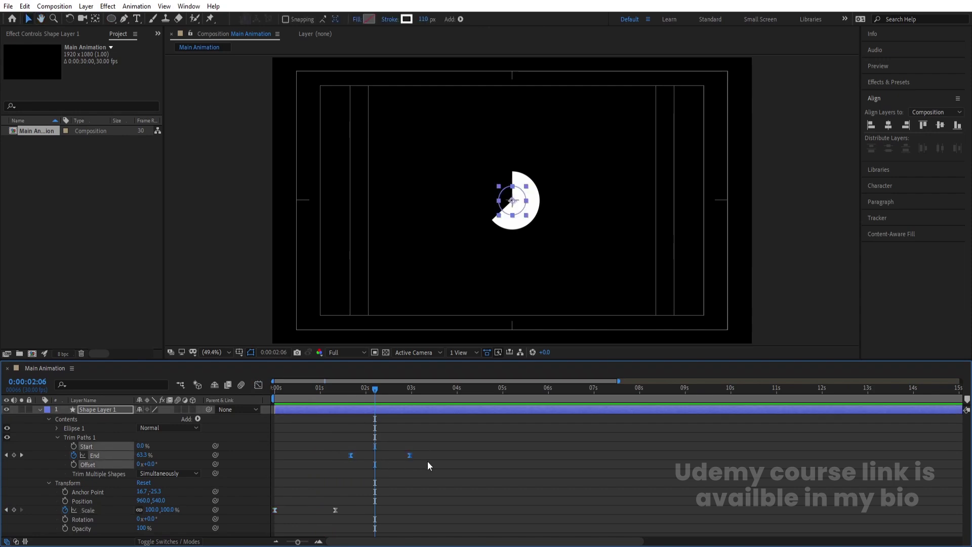
{"action": "left_click", "coordinate": [258, 385]}
{"action": "left_click_drag", "start_coordinate": [457, 445], "coordinate": [322, 355]}
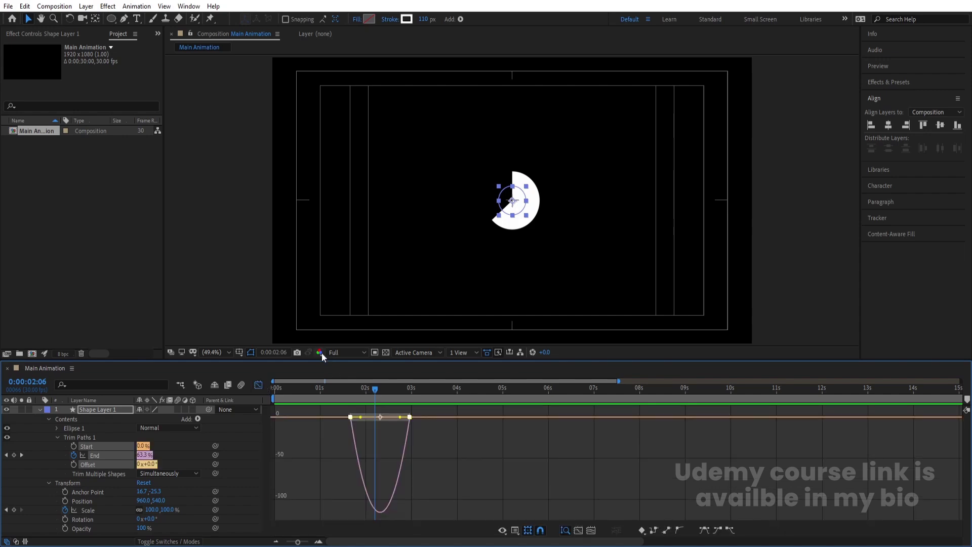
{"action": "mouse_move", "coordinate": [400, 417]}
{"action": "left_mouse_down"}
{"action": "mouse_move", "coordinate": [363, 419]}
{"action": "mouse_move", "coordinate": [387, 416]}
{"action": "left_mouse_up"}
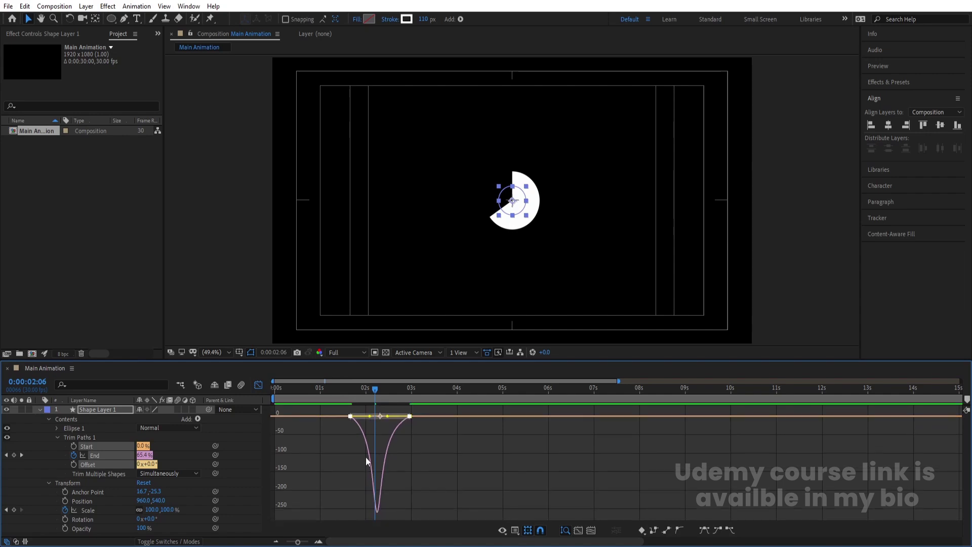
{"action": "left_click", "coordinate": [260, 385]}
{"action": "key", "text": "Home"}
{"action": "key", "text": "space"}
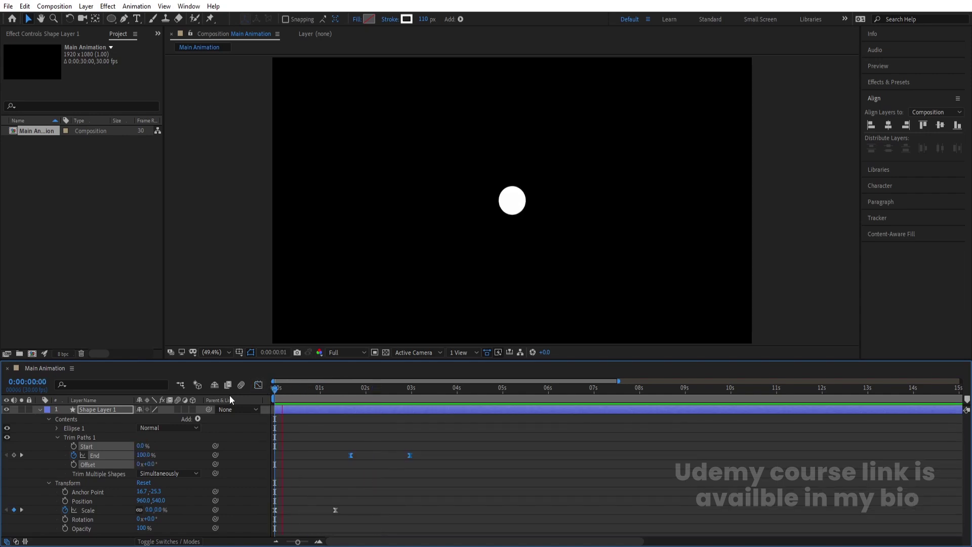
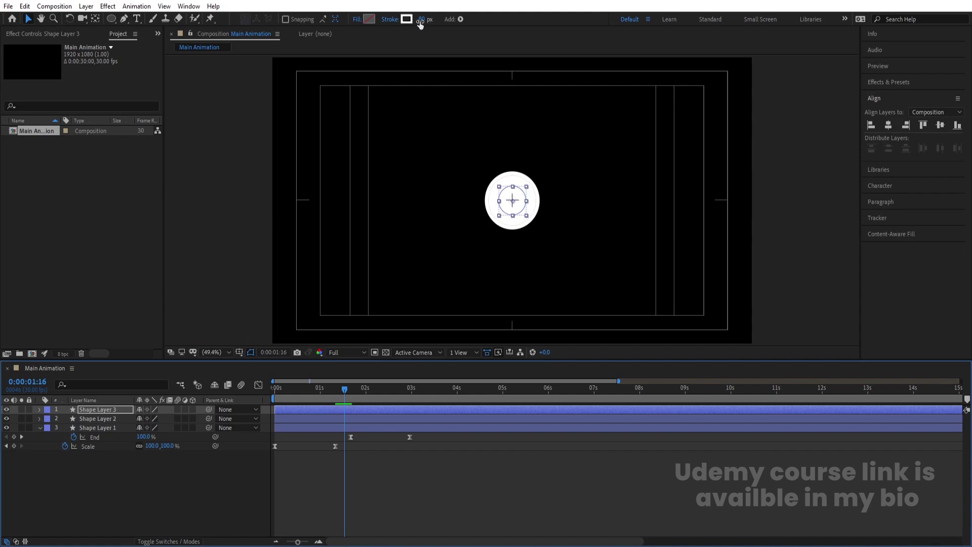
- Set the stroke width of Shape Layer 3 to 50 px
{"action": "left_click_drag", "start_coordinate": [420, 24], "coordinate": [419, 21]}
{"action": "left_click", "coordinate": [419, 20]}
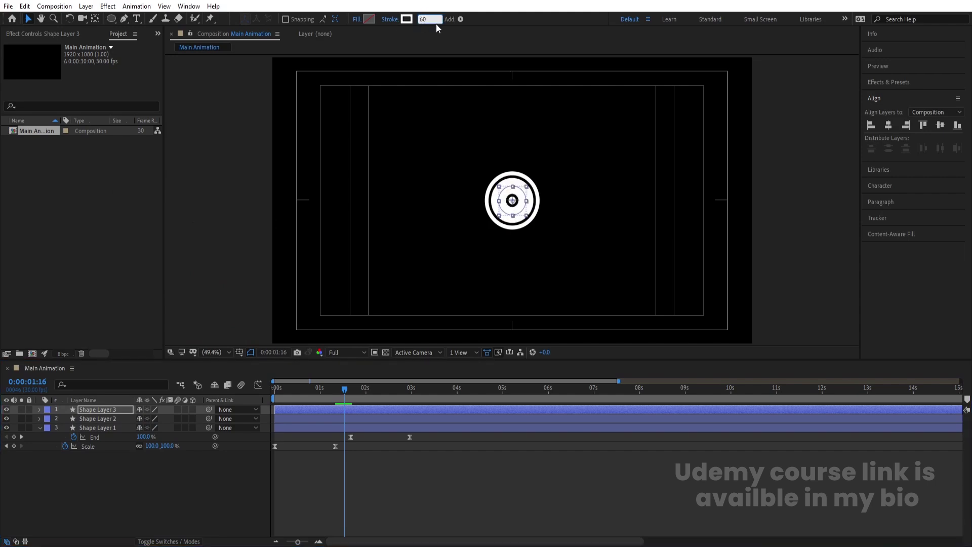
{"action": "type", "text": "50"}
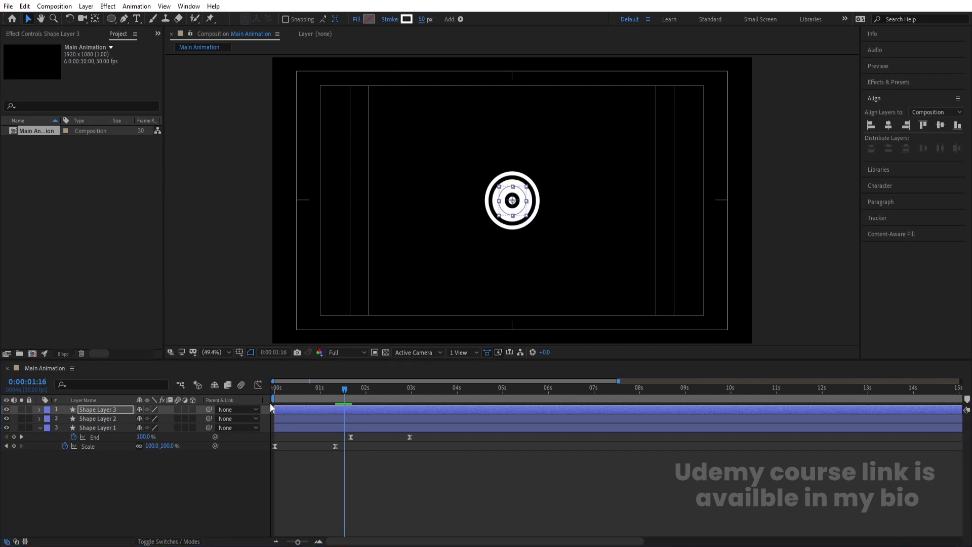
{"action": "left_click", "coordinate": [171, 486]}
- Duplicate Shape Layer 3 and give the copy a black (000000) stroke 25 px wide
{"action": "left_click", "coordinate": [97, 409]}
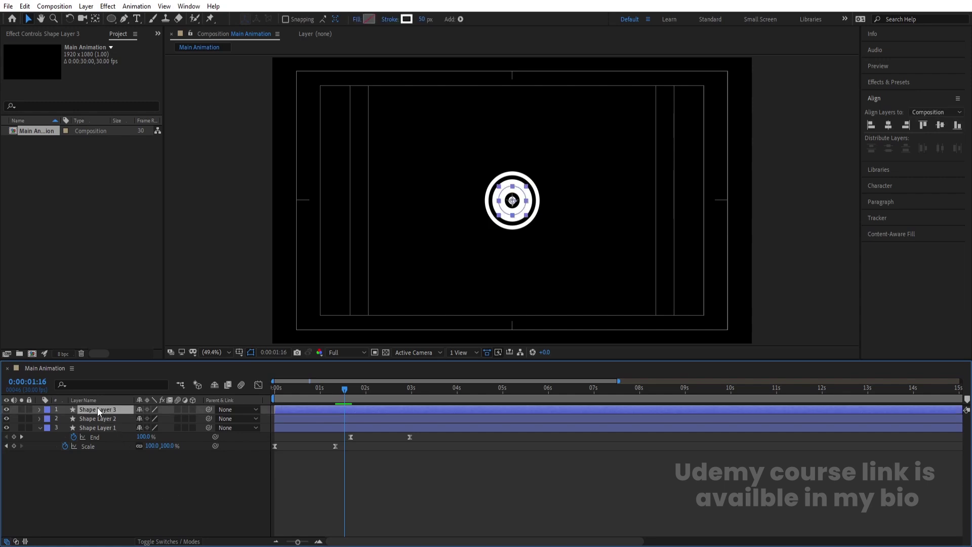
{"action": "key", "text": "ctrl+d"}
{"action": "left_click", "coordinate": [422, 19]}
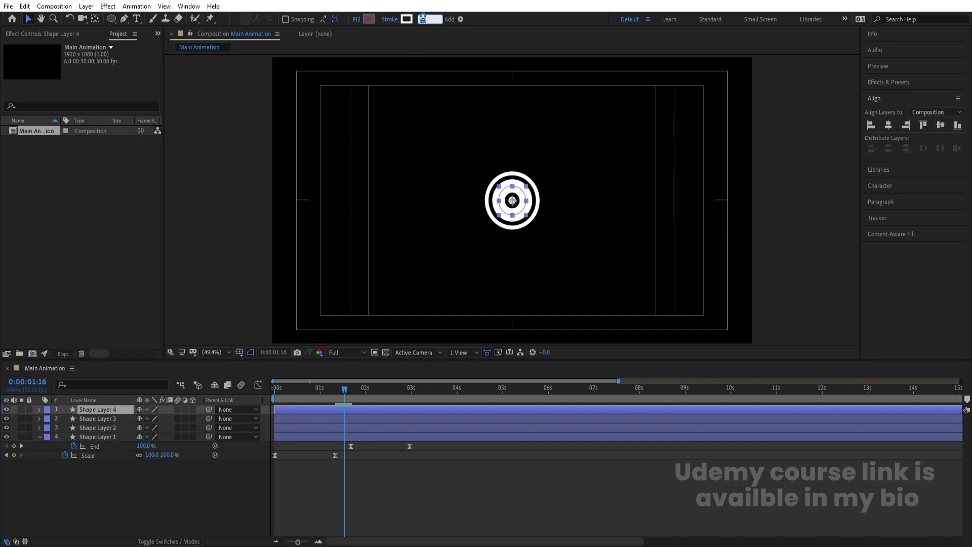
{"action": "left_click", "coordinate": [410, 20]}
{"action": "type", "text": "000000"}
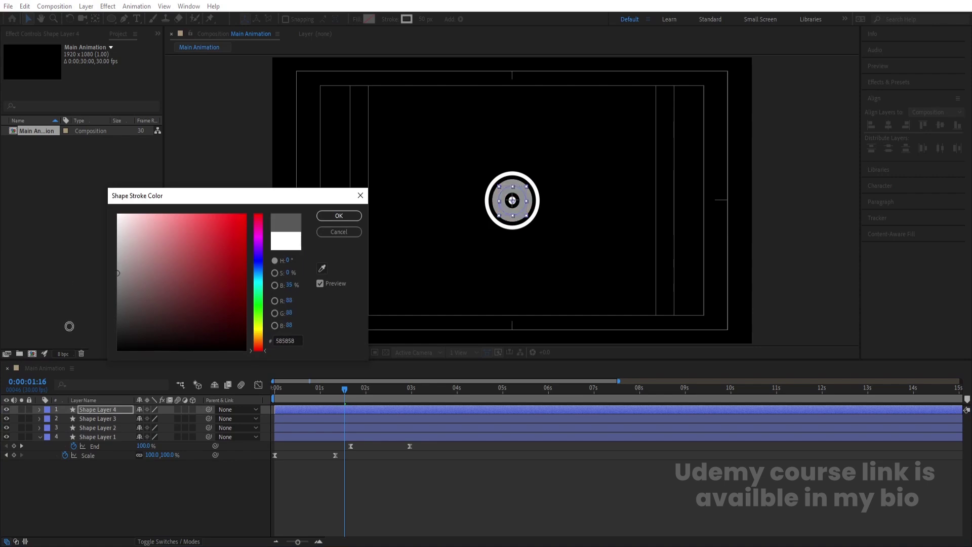
{"action": "key", "text": "Return"}
{"action": "type", "text": "25"}
{"action": "key", "text": "Return"}
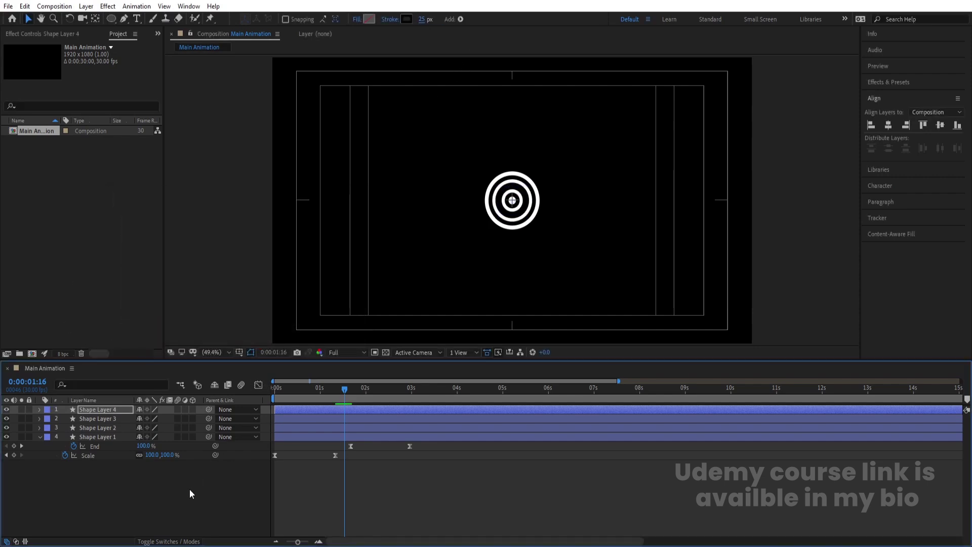
{"action": "left_click", "coordinate": [190, 494]}
- Duplicate Shape Layer 4, give the copy a narrower white (FFFFFF) stroke, and preview the concentric rings from the start
{"action": "left_click", "coordinate": [74, 414]}
{"action": "key", "text": "ctrl+d"}
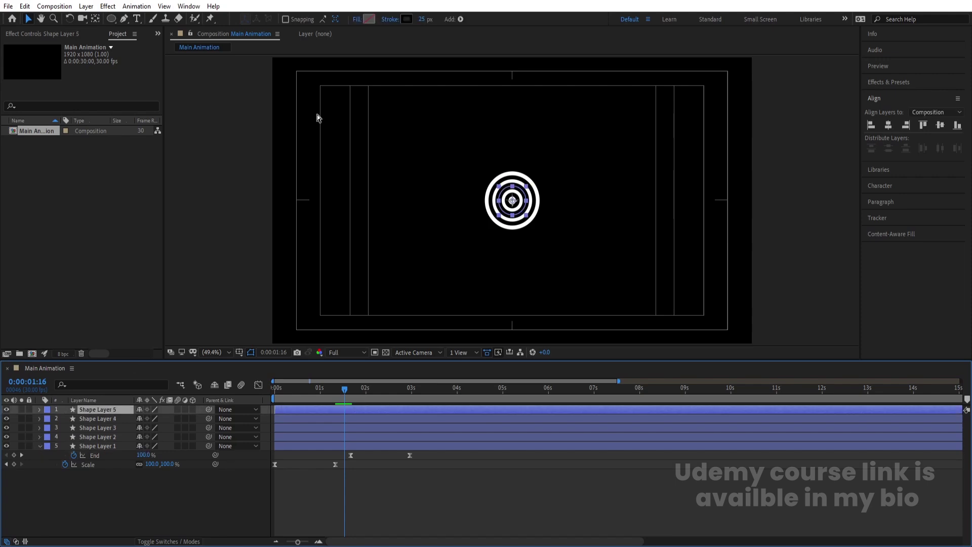
{"action": "left_click", "coordinate": [407, 19]}
{"action": "left_click", "coordinate": [121, 213]}
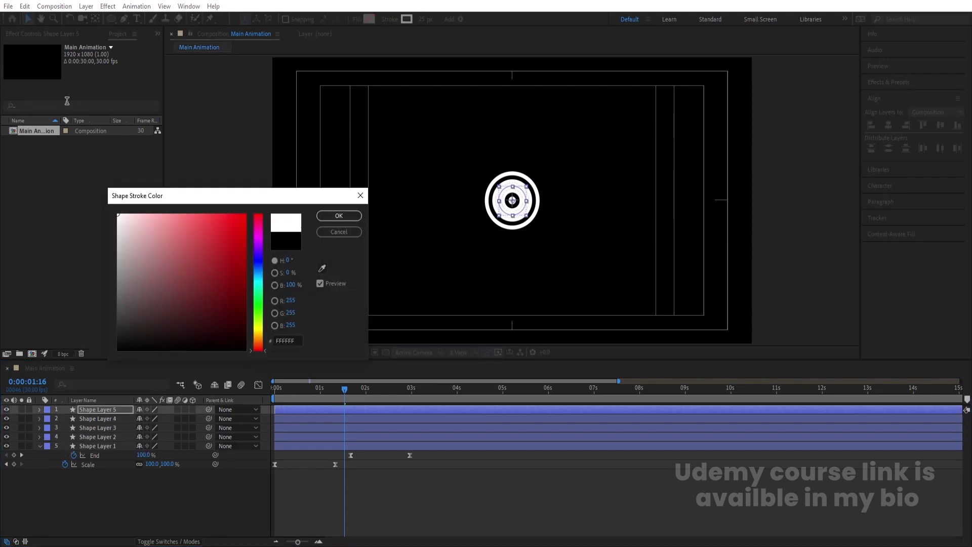
{"action": "left_click", "coordinate": [336, 215]}
{"action": "left_click", "coordinate": [423, 19]}
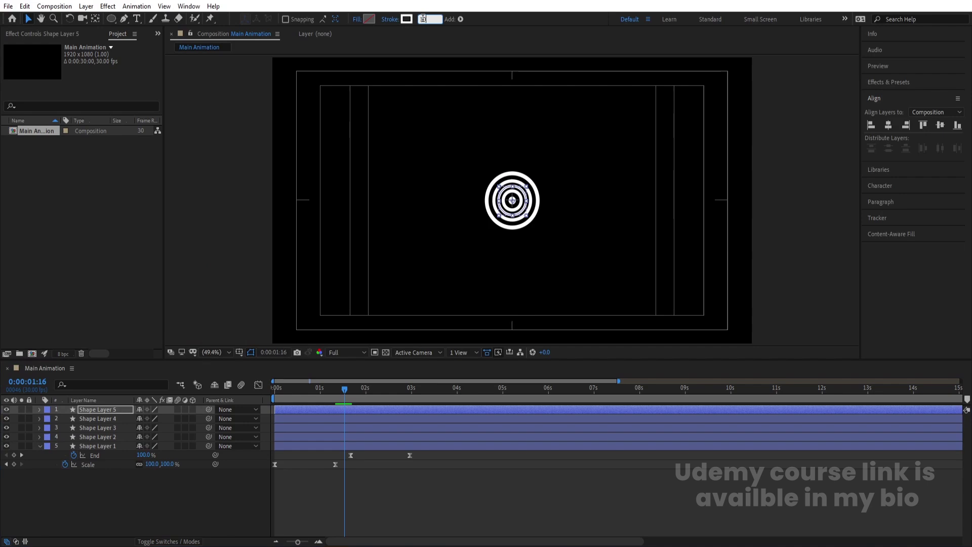
{"action": "type", "text": "5"}
{"action": "left_click", "coordinate": [260, 487]}
{"action": "key", "text": "Home"}
{"action": "key", "text": "space"}
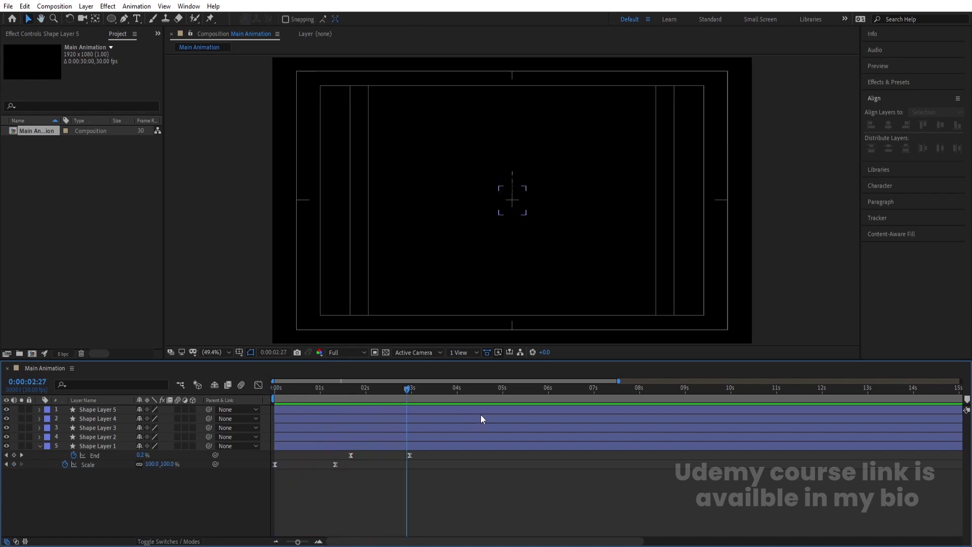
{"action": "key", "text": "space"}
- Trim the start of Shape Layer 2 to 0:00:00:10
{"action": "key", "text": "equal"}
{"action": "key", "text": "equal"}
{"action": "key", "text": "equal"}
{"action": "key", "text": "equal"}
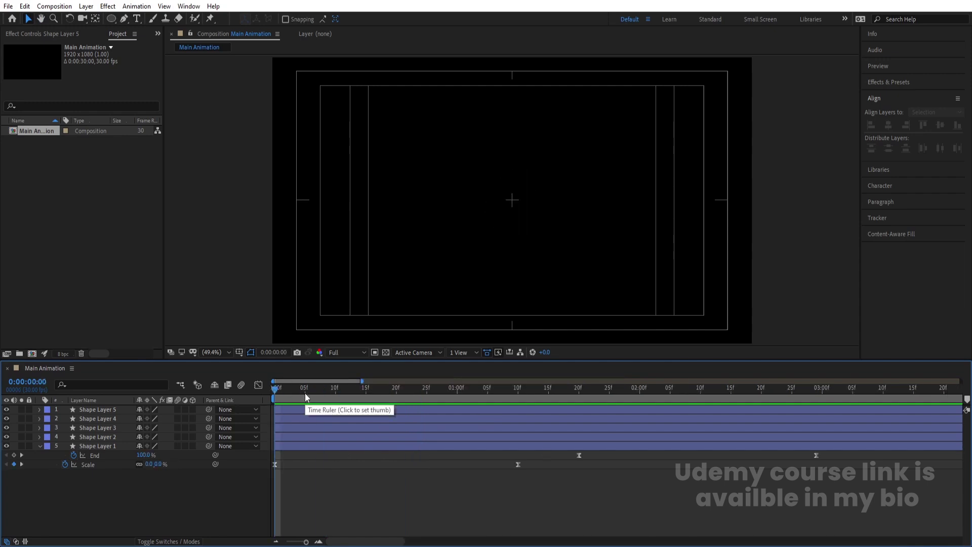
{"action": "left_click", "coordinate": [335, 393]}
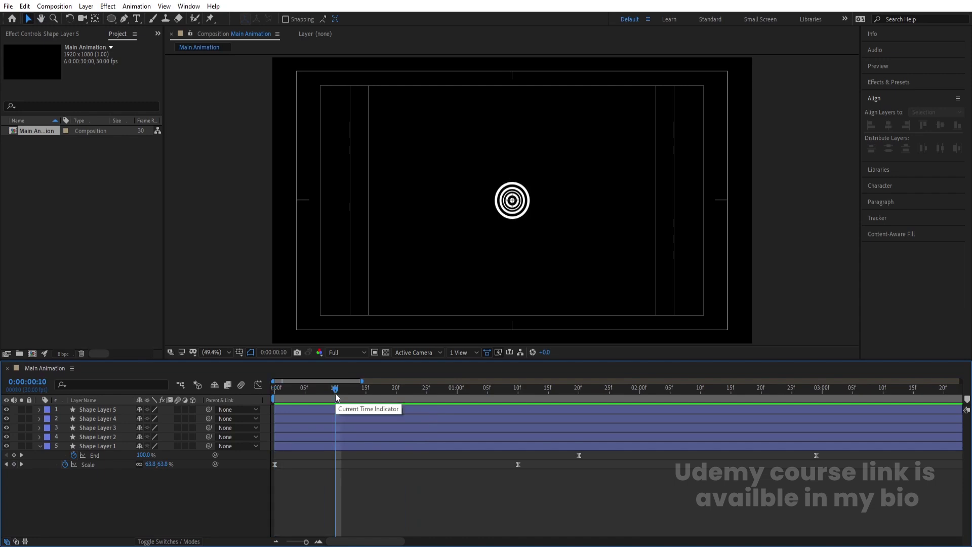
{"action": "left_click", "coordinate": [334, 437]}
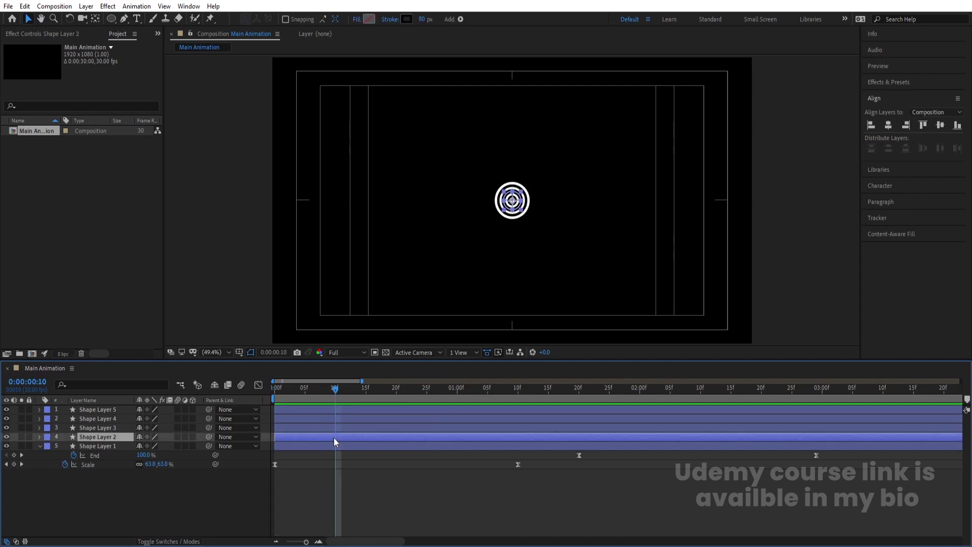
{"action": "key", "text": "alt+bracketleft"}
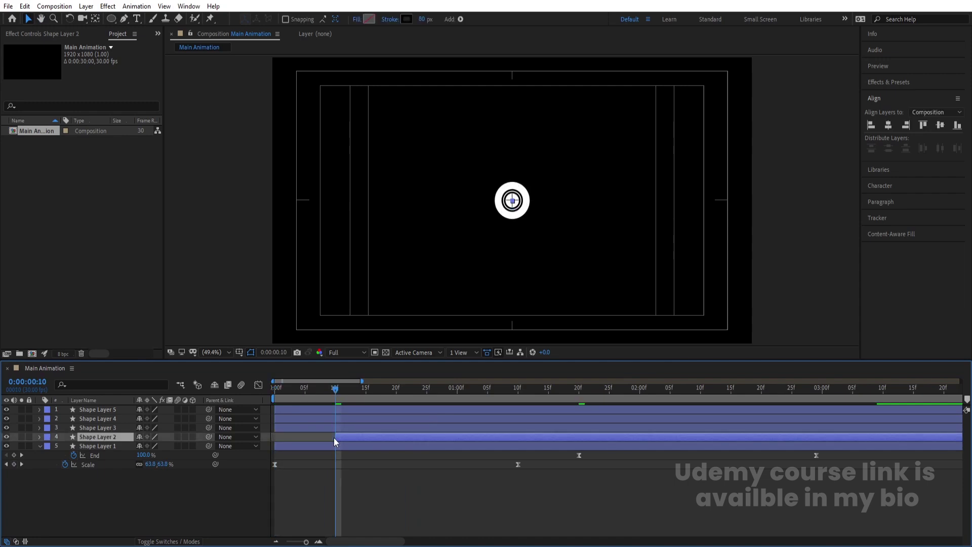
- Set the starts of Shape Layer 3 to 0:00:00:20, Shape Layer 4 to 0:00:01:00 and Shape Layer 5 to 0:00:01:10
{"action": "left_click", "coordinate": [397, 388]}
{"action": "left_click", "coordinate": [390, 428]}
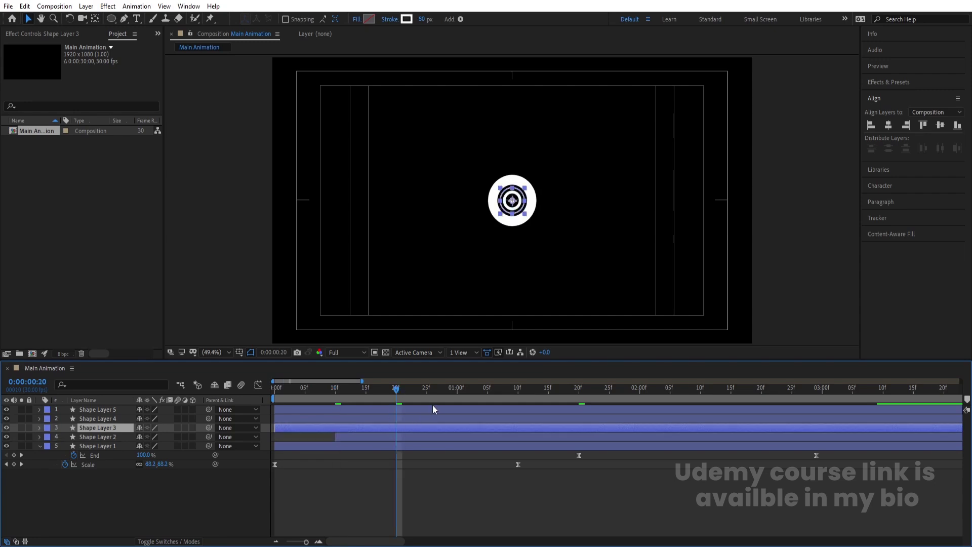
{"action": "key", "text": "alt+bracketleft"}
{"action": "left_click", "coordinate": [457, 400]}
{"action": "left_click", "coordinate": [454, 420]}
{"action": "key", "text": "alt+bracketleft"}
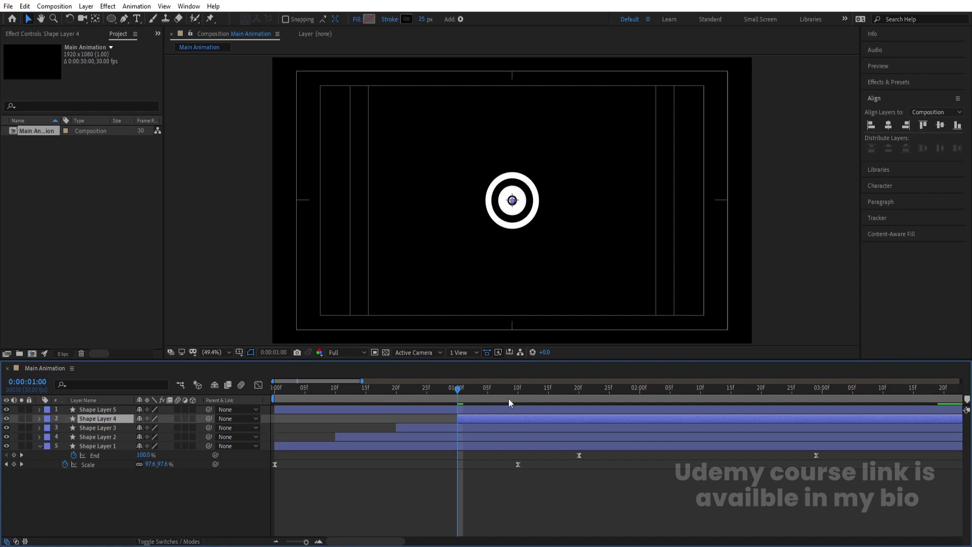
{"action": "left_click", "coordinate": [516, 386]}
{"action": "left_click", "coordinate": [517, 410]}
{"action": "key", "text": "alt+bracketleft"}
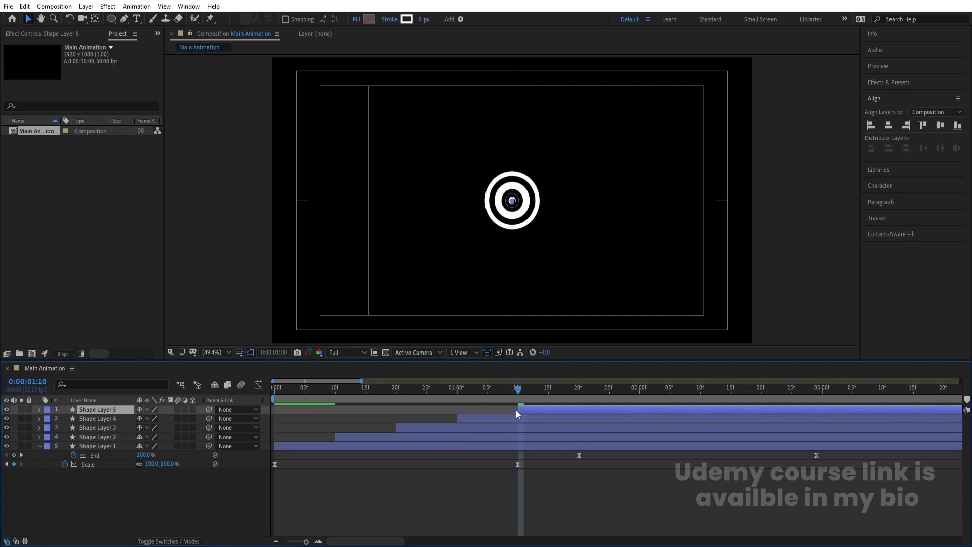
- Preview the staggered ring animation from the start of the composition
{"action": "key", "text": "minus"}
{"action": "key", "text": "minus"}
{"action": "key", "text": "space"}
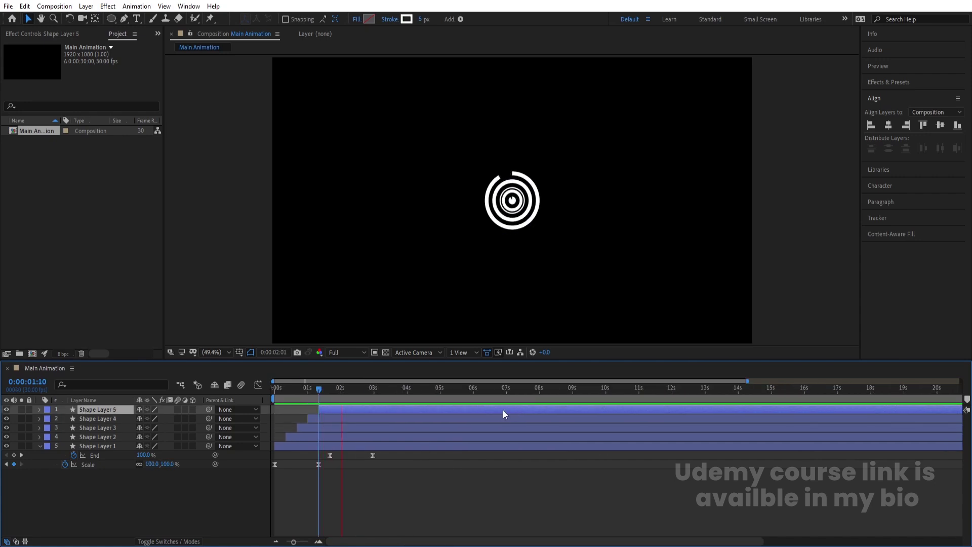
{"action": "key", "text": "space"}
{"action": "key", "text": "Home"}
{"action": "key", "text": "space"}
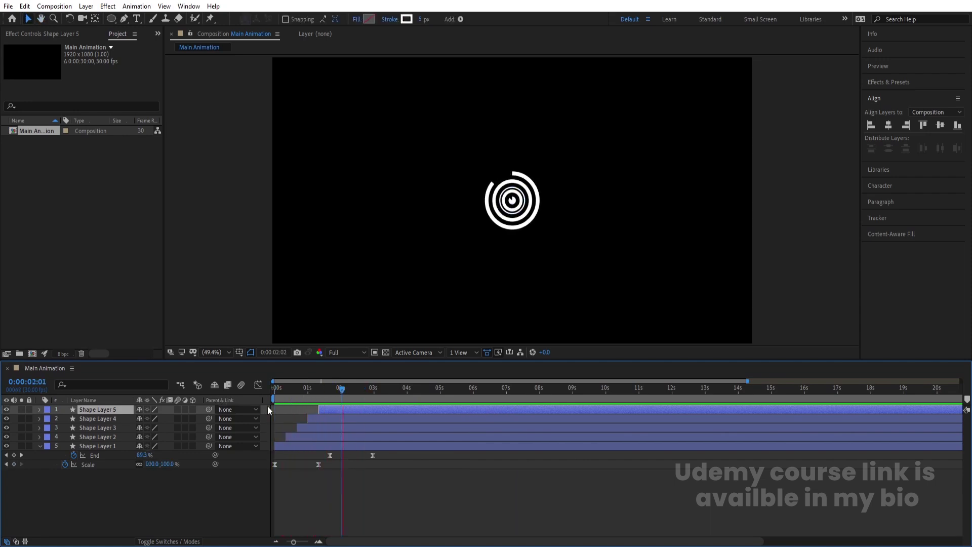
{"action": "key", "text": "space"}
- Move the start of Shape Layer 2 to 0:00:00:05 and the start of Shape Layer 3 to 0:00:00:10
{"action": "scroll", "coordinate": [335, 412], "scroll_direction": "up", "scroll_amount": 5}
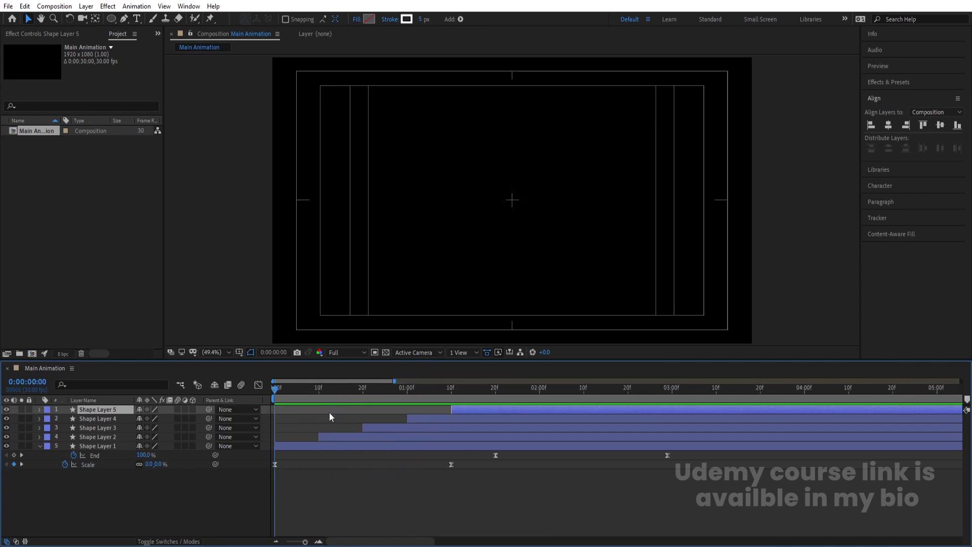
{"action": "left_click", "coordinate": [319, 393]}
{"action": "left_click", "coordinate": [372, 439]}
{"action": "key", "text": "bracketleft"}
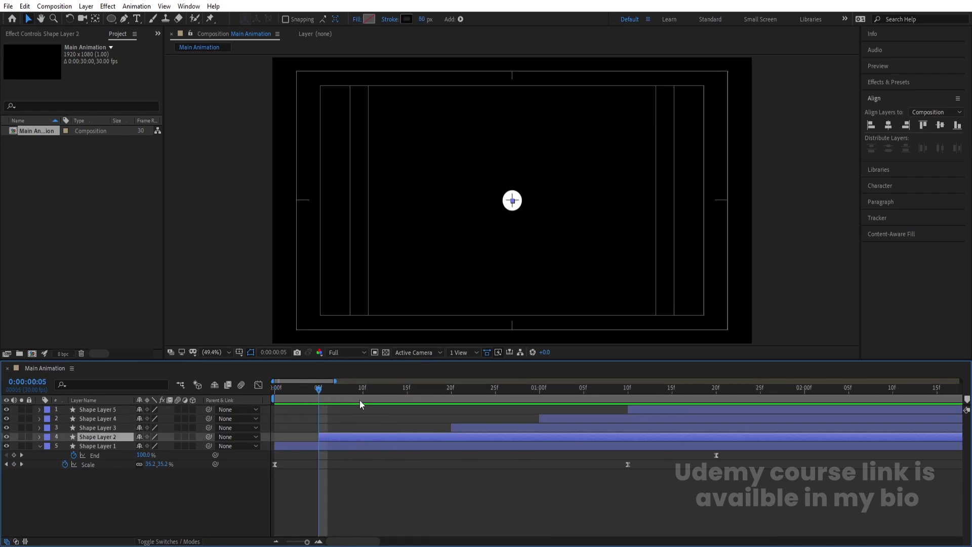
{"action": "left_click", "coordinate": [363, 386]}
{"action": "left_click", "coordinate": [463, 430]}
{"action": "key", "text": "bracketleft"}
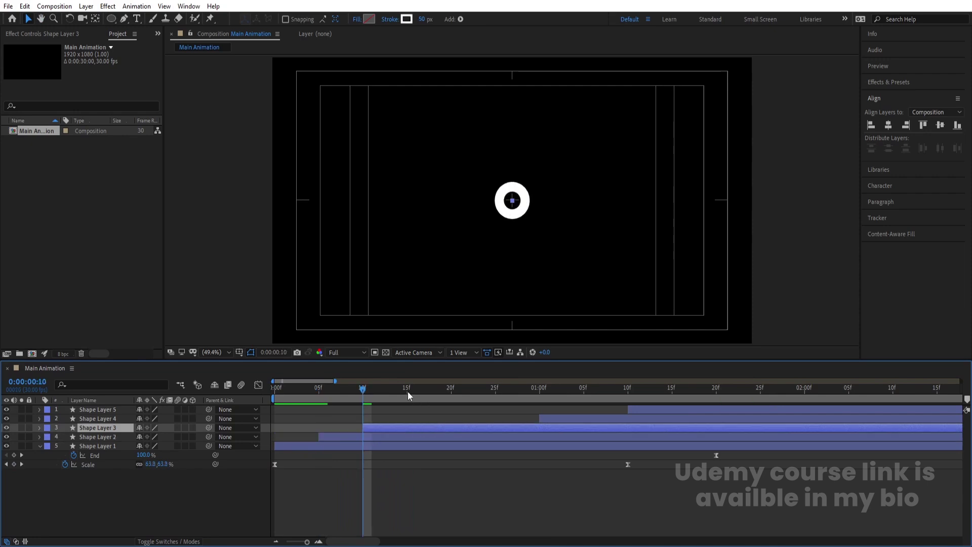
- Move the start of Shape Layer 4 to 0:00:00:15 and Shape Layer 5 to 0:00:00:20, and play the result
{"action": "left_click", "coordinate": [409, 389]}
{"action": "left_click", "coordinate": [560, 419]}
{"action": "key", "text": "bracketleft"}
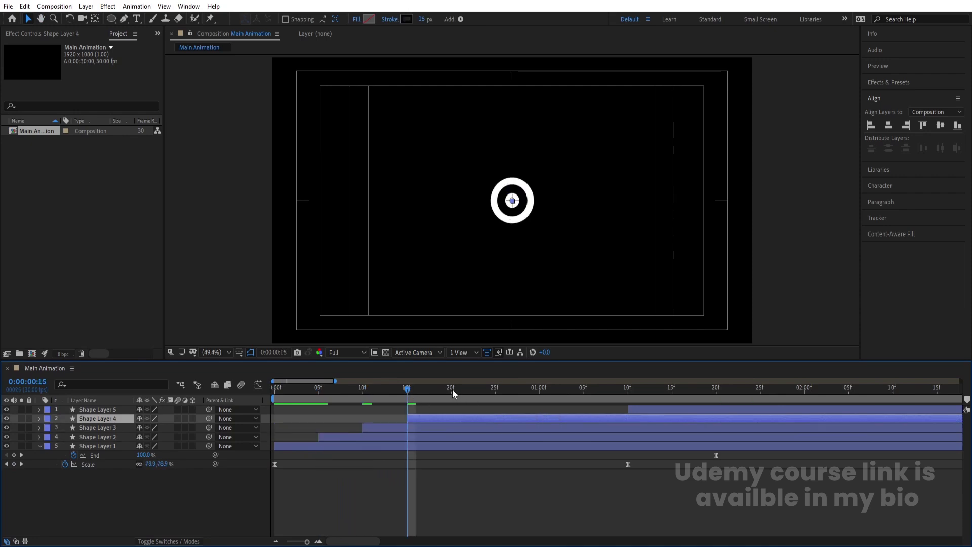
{"action": "left_click", "coordinate": [453, 390]}
{"action": "left_click", "coordinate": [667, 409]}
{"action": "key", "text": "bracketleft"}
{"action": "key", "text": "minus"}
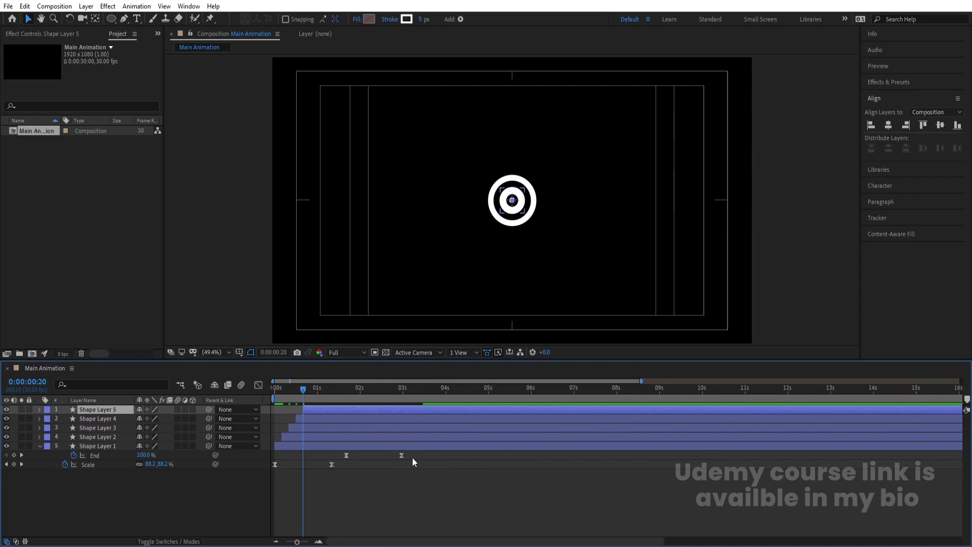
{"action": "key", "text": "space"}
- Enable motion blur on all five shape layers and preview the ring animation from the start
{"action": "left_click", "coordinate": [181, 508]}
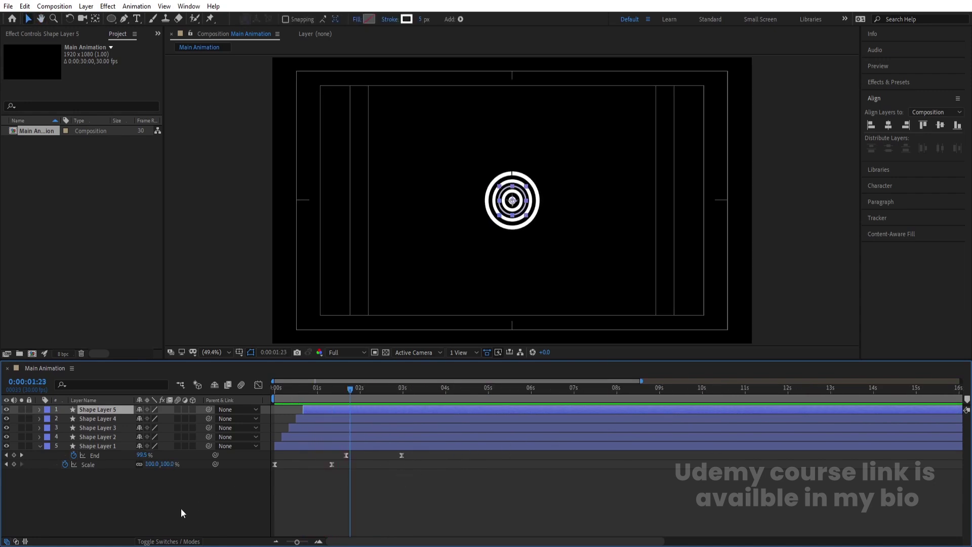
{"action": "key", "text": "ctrl+a"}
{"action": "left_click", "coordinate": [178, 446]}
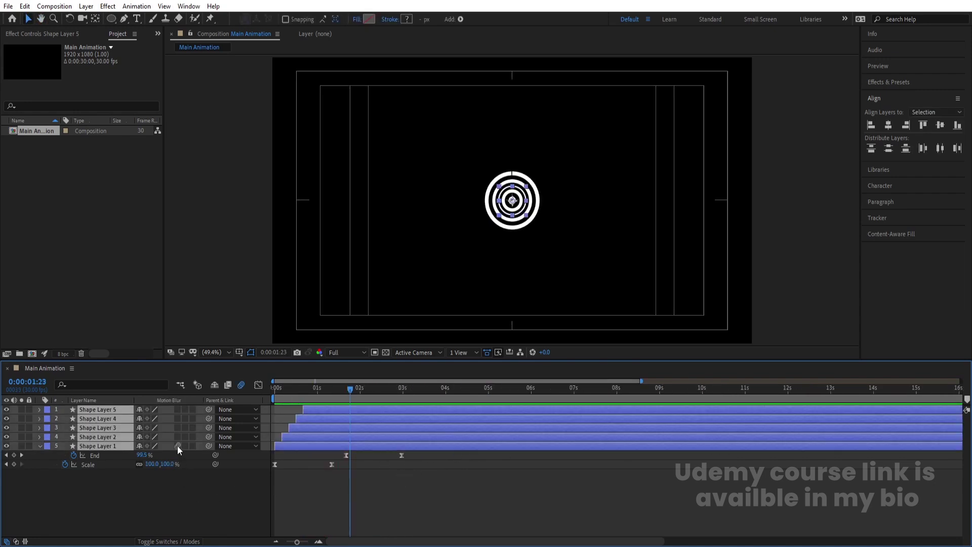
{"action": "left_click", "coordinate": [272, 400]}
{"action": "key", "text": "space"}
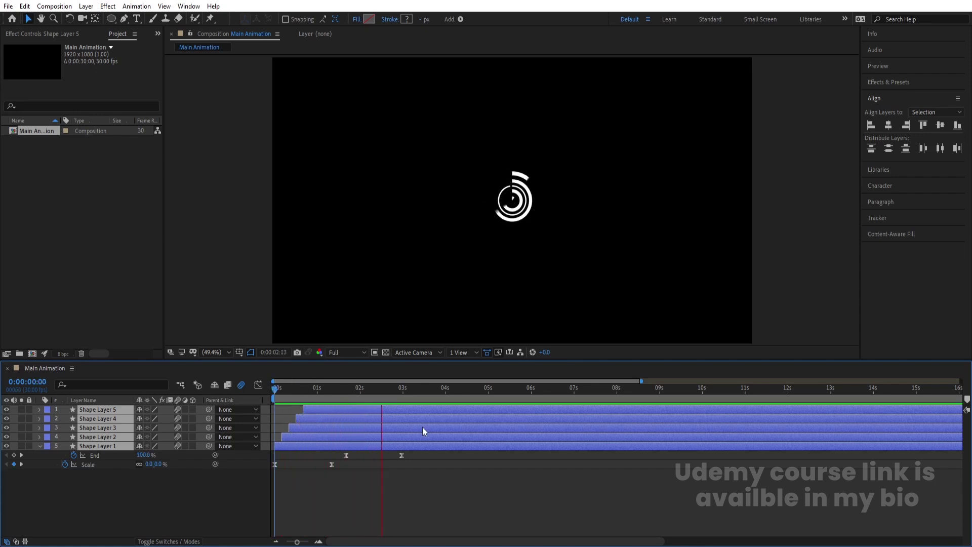
{"action": "key", "text": "space"}
{"action": "mouse_move", "coordinate": [353, 394]}
{"action": "left_mouse_down"}
{"action": "mouse_move", "coordinate": [333, 397]}
{"action": "mouse_move", "coordinate": [341, 397]}
{"action": "left_mouse_up"}
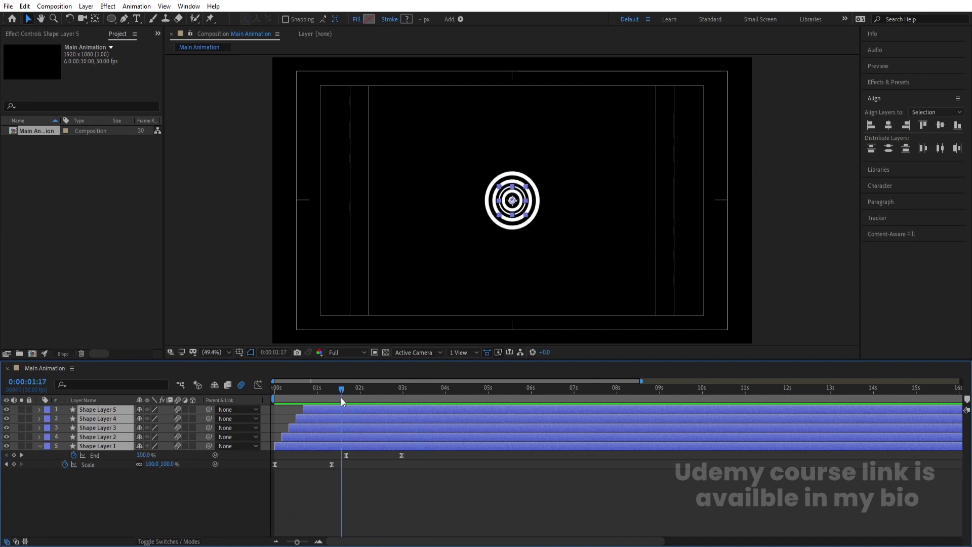
- Pre-compose all five shape layers into a new composition named cricle, moving all attributes into it
{"action": "left_click_drag", "start_coordinate": [142, 491], "coordinate": [73, 406]}
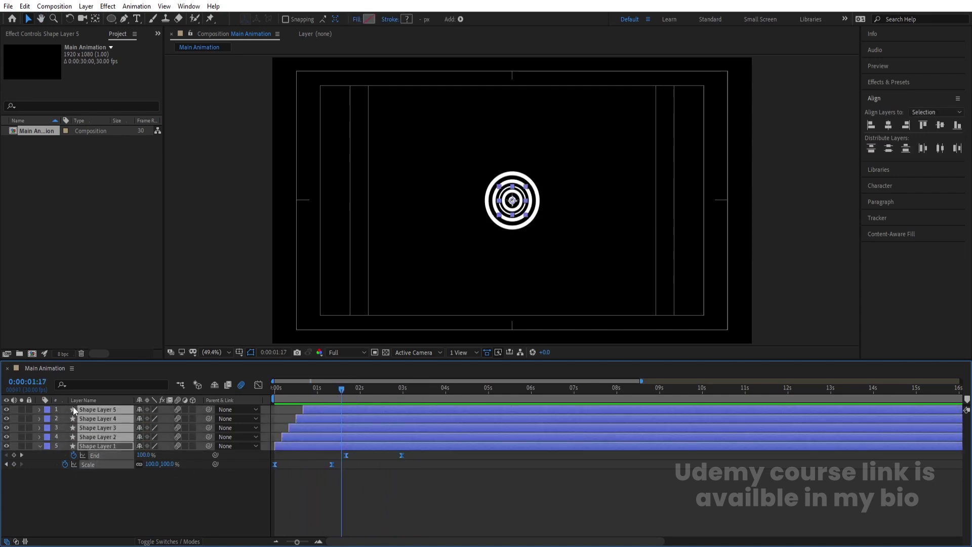
{"action": "key", "text": "ctrl+shift+c"}
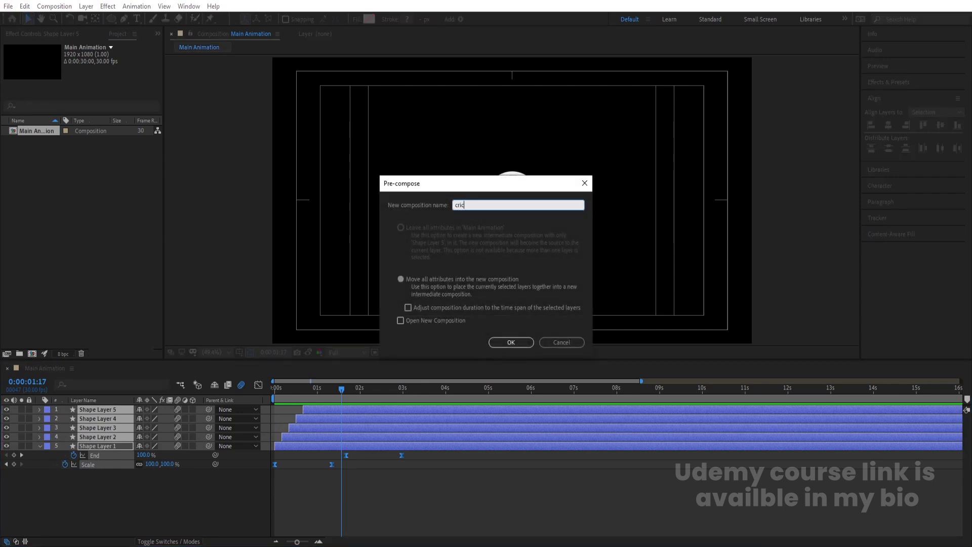
{"action": "key", "text": "Return"}
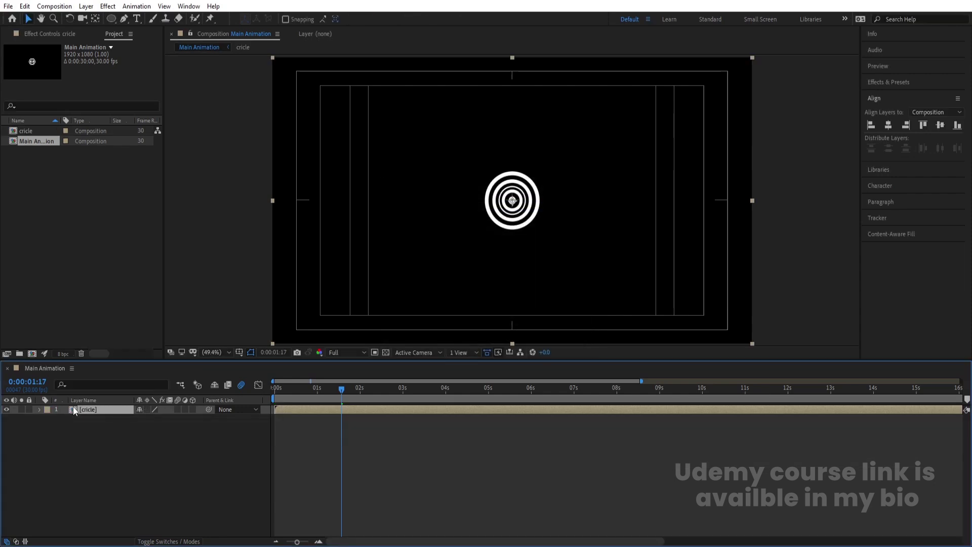
- Duplicate the cricle layer and lower the copy's opacity to 73%
{"action": "key", "text": "ctrl+d"}
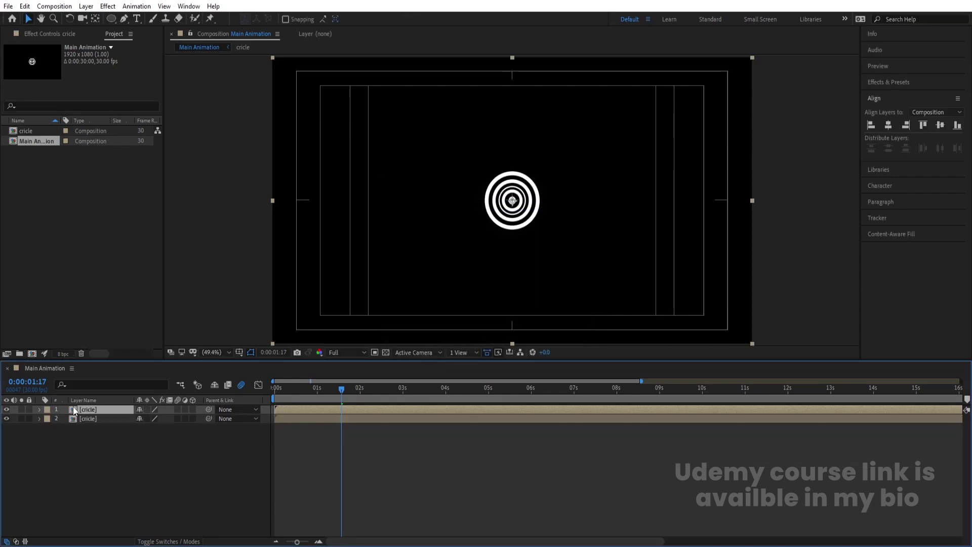
{"action": "key", "text": "t"}
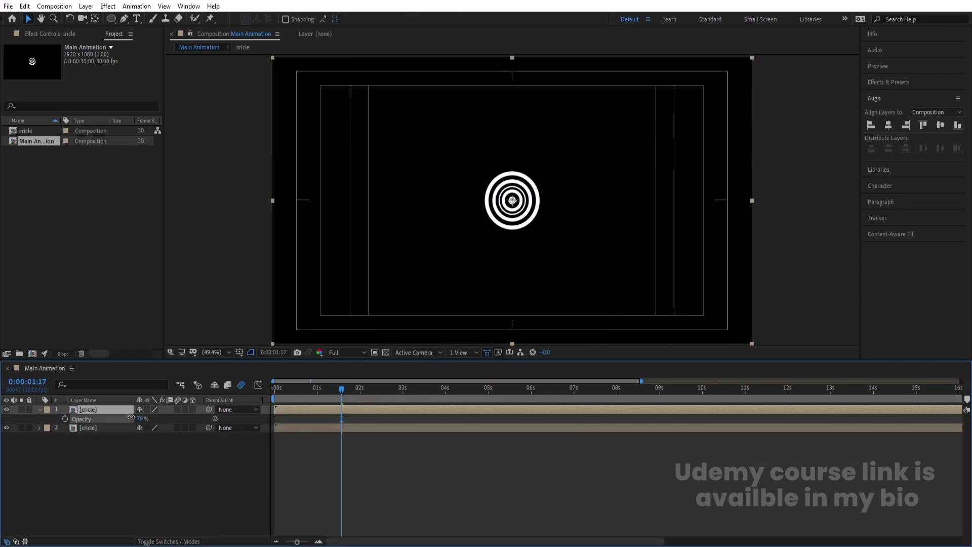
{"action": "left_click_drag", "start_coordinate": [132, 418], "coordinate": [120, 421]}
- Shift the cricle copy right until it partly overlaps the original, and cut off the overlap with a rectangular mask
{"action": "left_click_drag", "start_coordinate": [512, 204], "coordinate": [546, 204]}
{"action": "key", "text": "Right"}
{"action": "key", "text": "Right"}
{"action": "key", "text": "Right"}
{"action": "key", "text": "Right"}
{"action": "key", "text": "Right"}
{"action": "key", "text": "Right"}
{"action": "key", "text": "Right"}
{"action": "key", "text": "Right"}
{"action": "key", "text": "Right"}
{"action": "key", "text": "Right"}
{"action": "key", "text": "Right"}
{"action": "key", "text": "Right"}
{"action": "key", "text": "Right"}
{"action": "key", "text": "Right"}
{"action": "key", "text": "Right"}
{"action": "key", "text": "Right"}
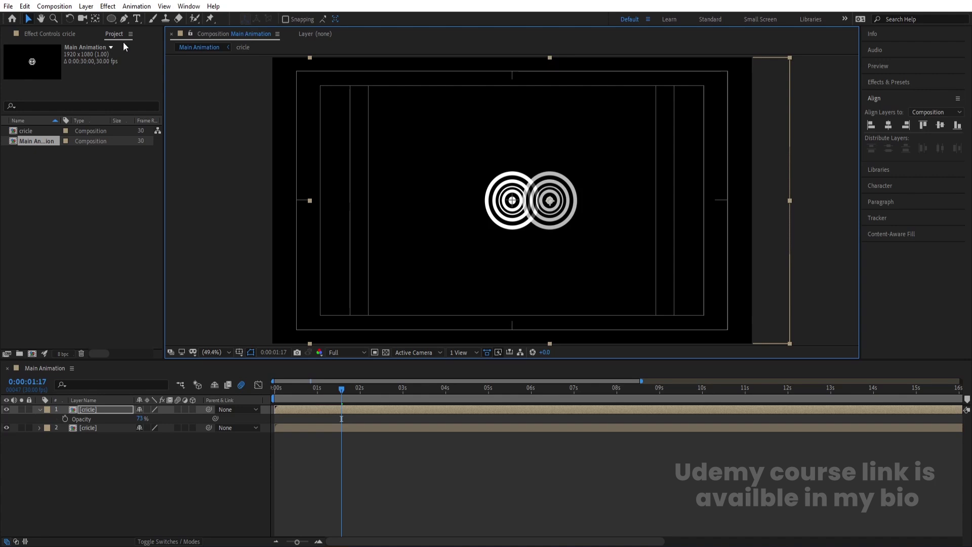
{"action": "left_click_drag", "start_coordinate": [112, 19], "coordinate": [152, 22]}
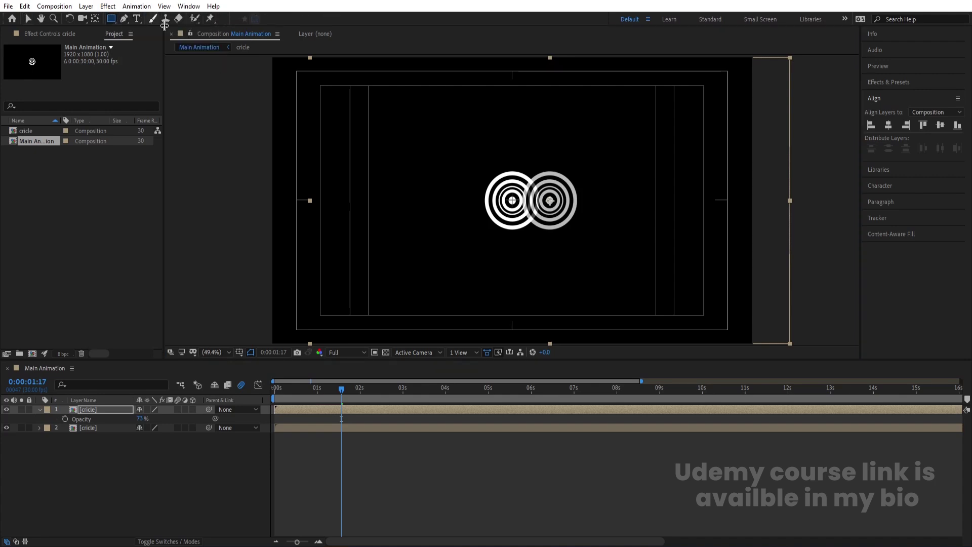
{"action": "left_click_drag", "start_coordinate": [591, 235], "coordinate": [543, 136]}
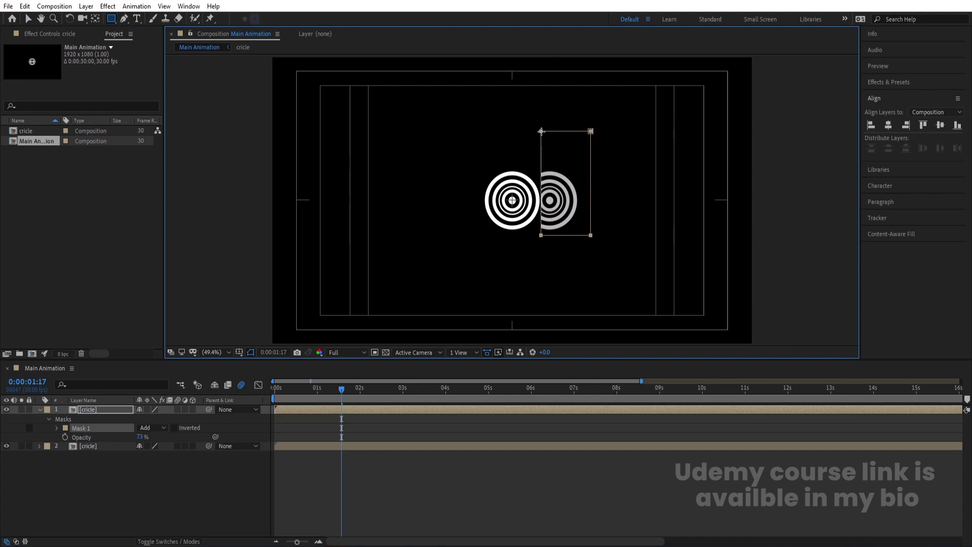
- Duplicate the masked cricle layer and place the copy to its right, with its cut edge at the previous circle's outer edge
{"action": "left_click", "coordinate": [99, 413]}
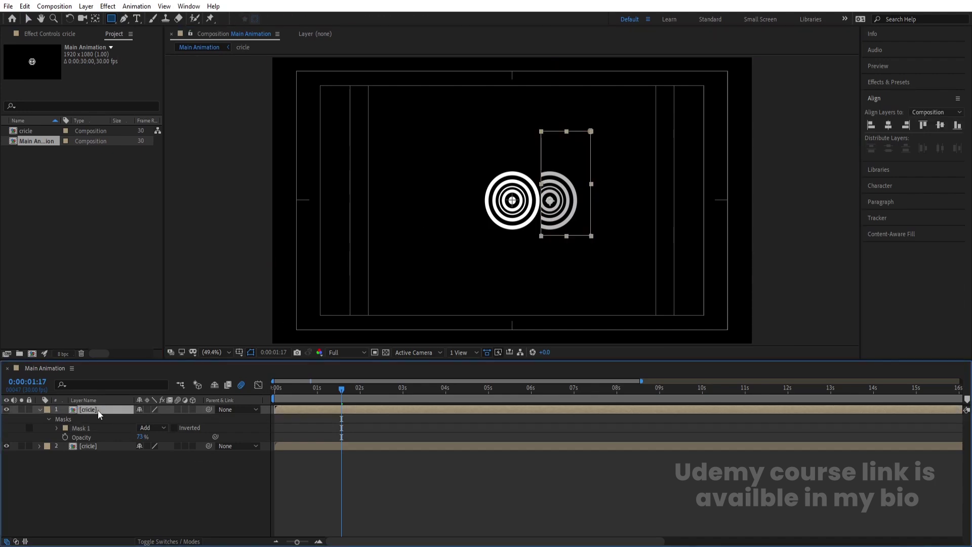
{"action": "key", "text": "ctrl+d"}
{"action": "key", "text": "v"}
{"action": "left_click_drag", "start_coordinate": [547, 220], "coordinate": [583, 221]}
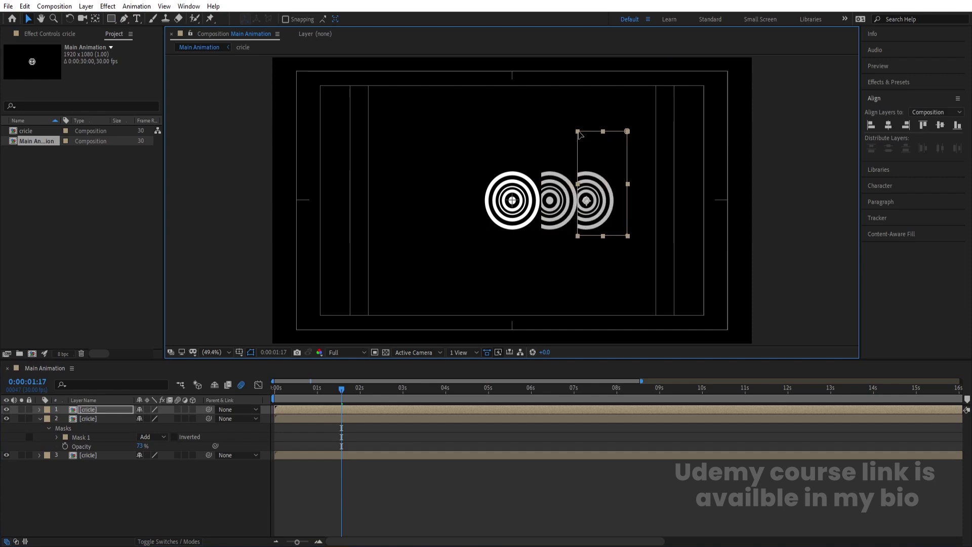
- Narrow the third circle's mask from its left side and move the circle back against the second circle's right edge
{"action": "left_click_drag", "start_coordinate": [577, 235], "coordinate": [589, 236]}
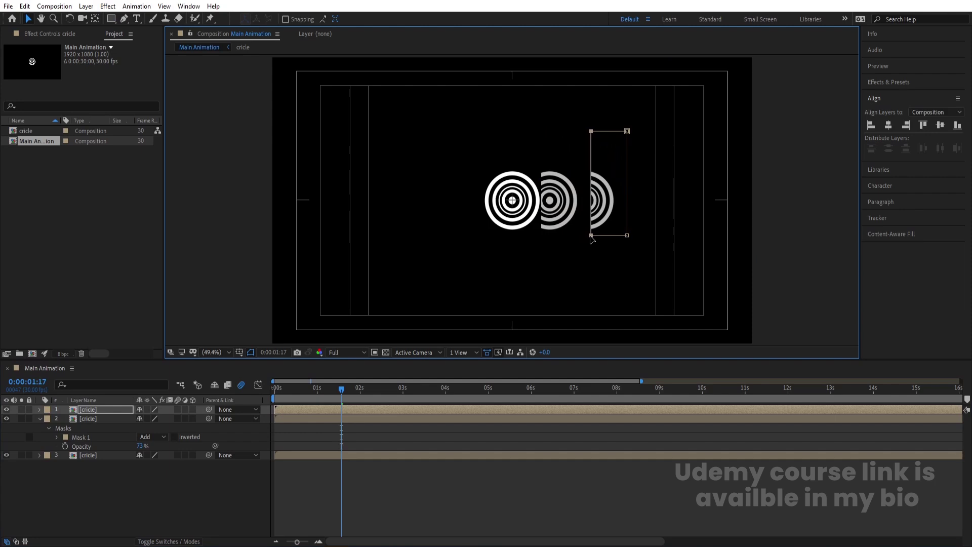
{"action": "left_click", "coordinate": [102, 410]}
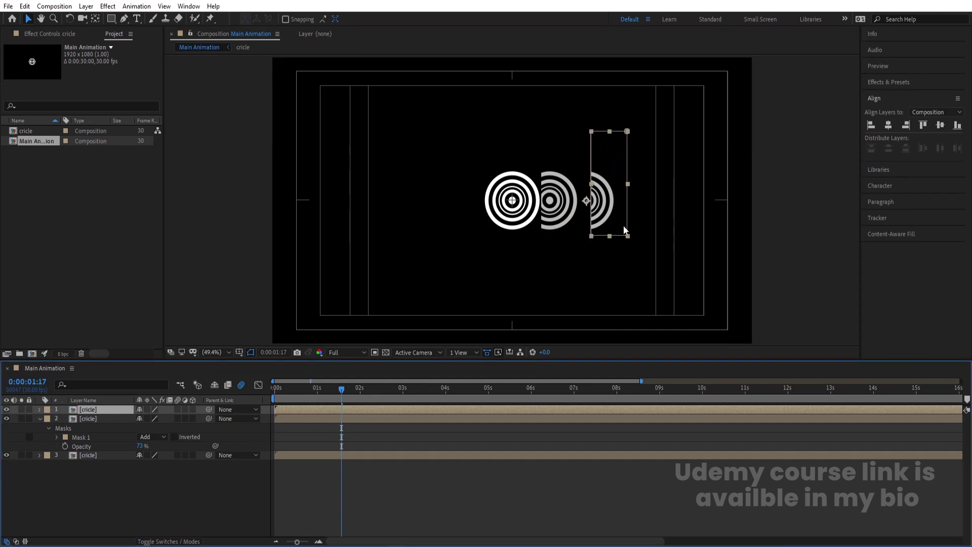
{"action": "left_click_drag", "start_coordinate": [604, 207], "coordinate": [589, 207]}
{"action": "left_click", "coordinate": [401, 503]}
- Duplicate the third, narrowed circle slice and move the copy to its right
{"action": "left_click", "coordinate": [358, 411]}
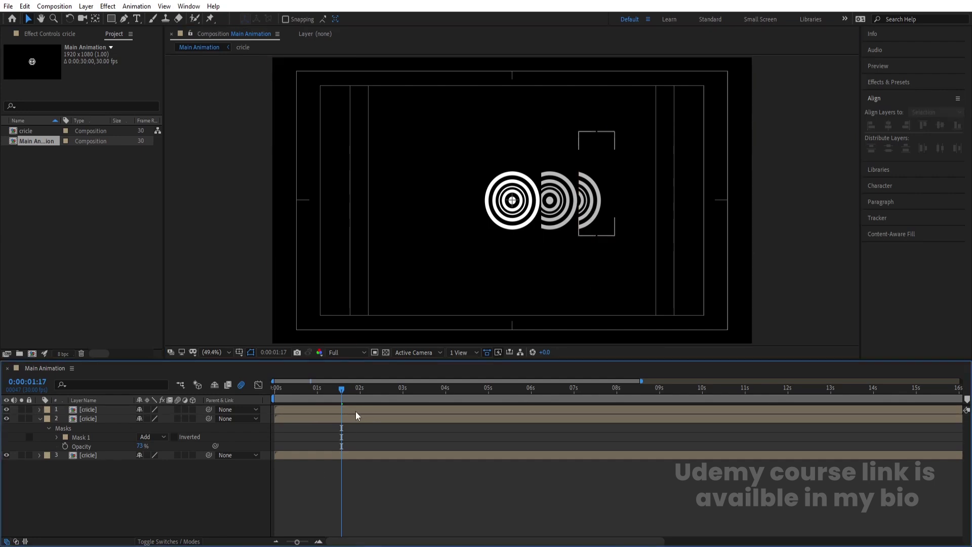
{"action": "key", "text": "ctrl+d"}
{"action": "left_click_drag", "start_coordinate": [591, 230], "coordinate": [617, 230]}
{"action": "left_click", "coordinate": [604, 236]}
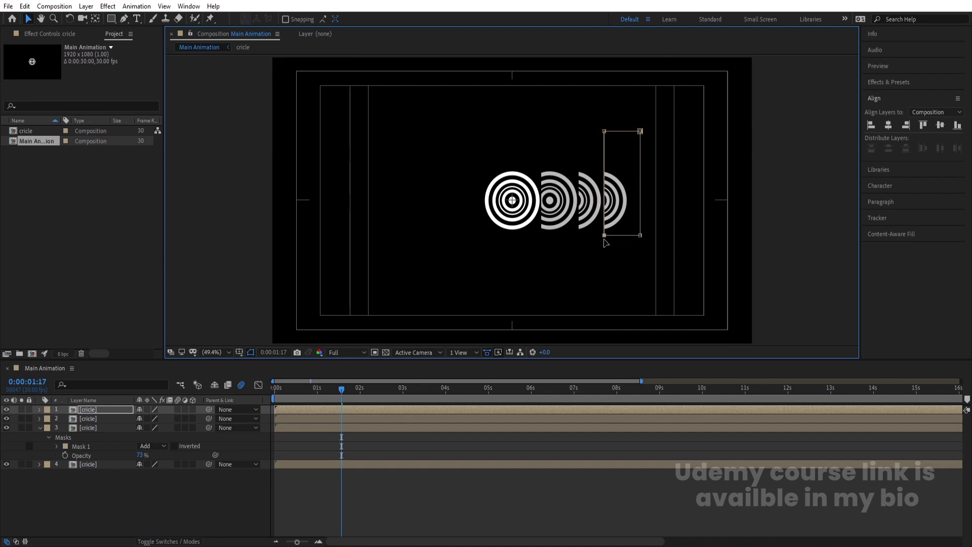
- Narrow the fourth circle's mask from its left side and move the slice back against the third slice's right edge
{"action": "left_click_drag", "start_coordinate": [605, 133], "coordinate": [615, 133]}
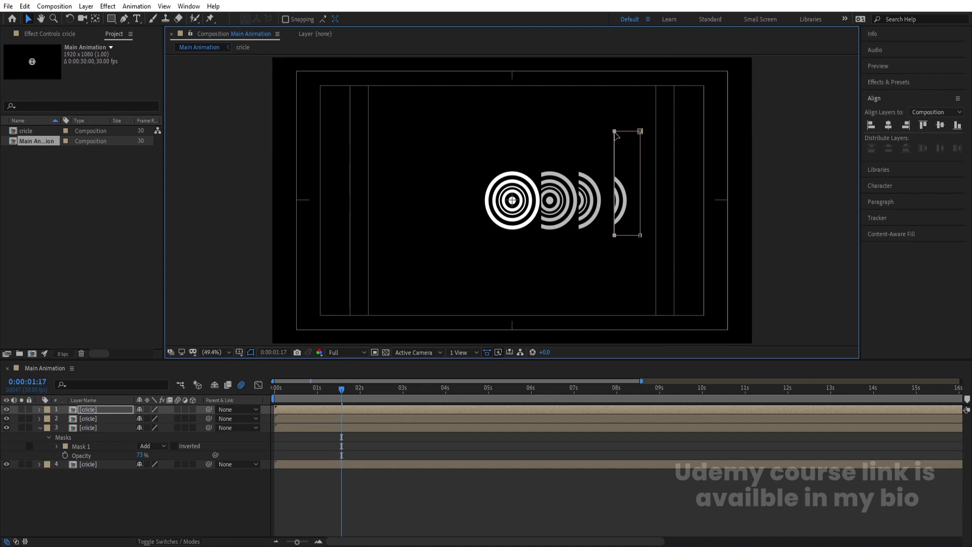
{"action": "left_click", "coordinate": [101, 409]}
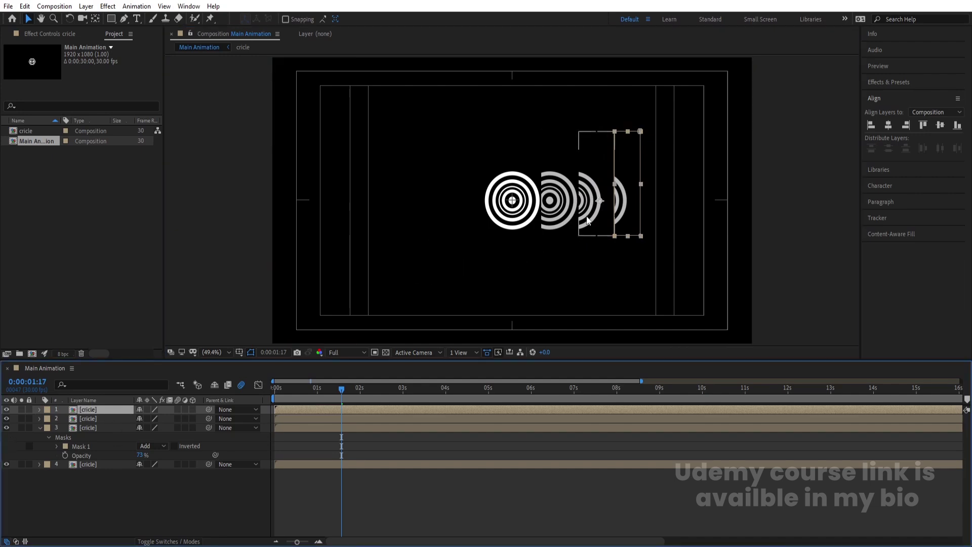
{"action": "left_click_drag", "start_coordinate": [619, 207], "coordinate": [605, 208]}
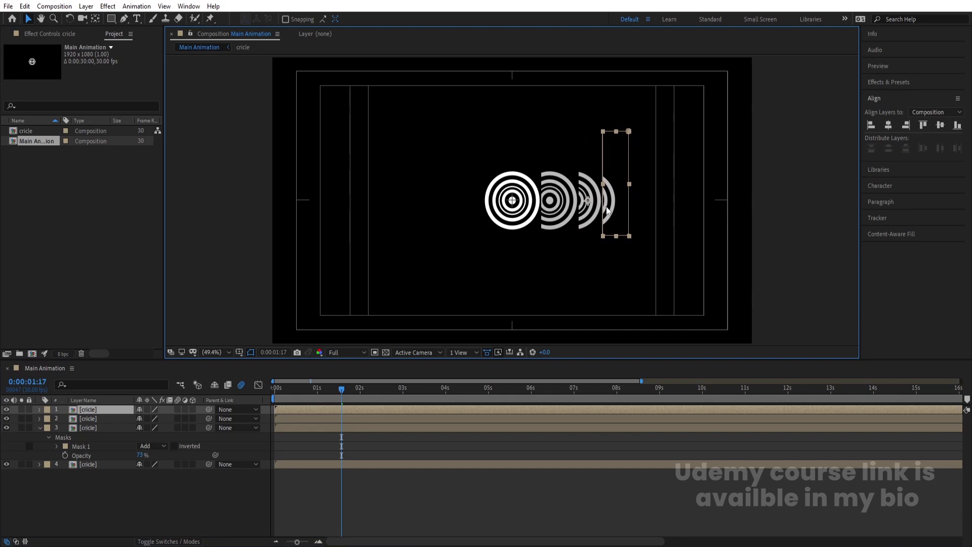
- Set the opacity of the three masked cricle copies to 100% and preview the row of circles
{"action": "left_click", "coordinate": [141, 491]}
{"action": "left_click", "coordinate": [99, 430]}
{"action": "left_click", "coordinate": [95, 408], "text": "shift"}
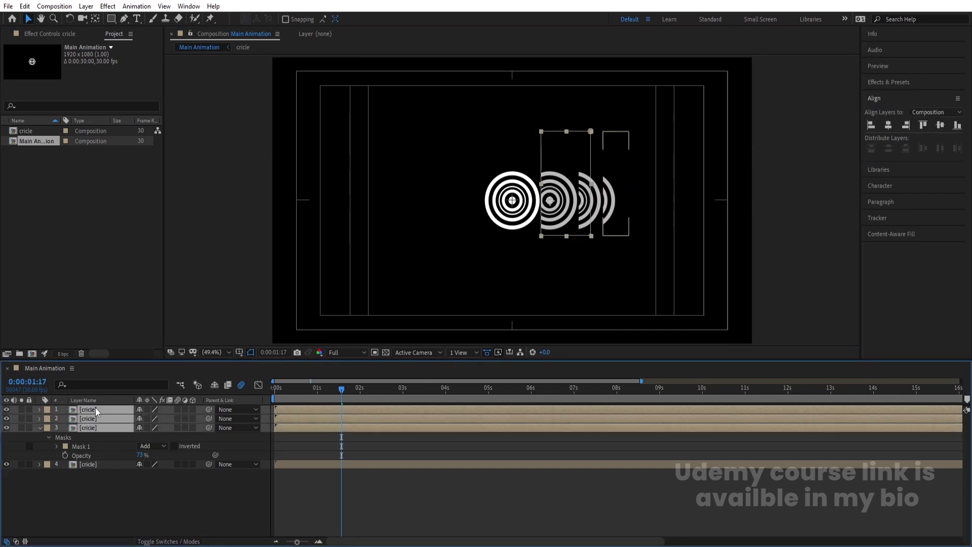
{"action": "key", "text": "u"}
{"action": "key", "text": "t"}
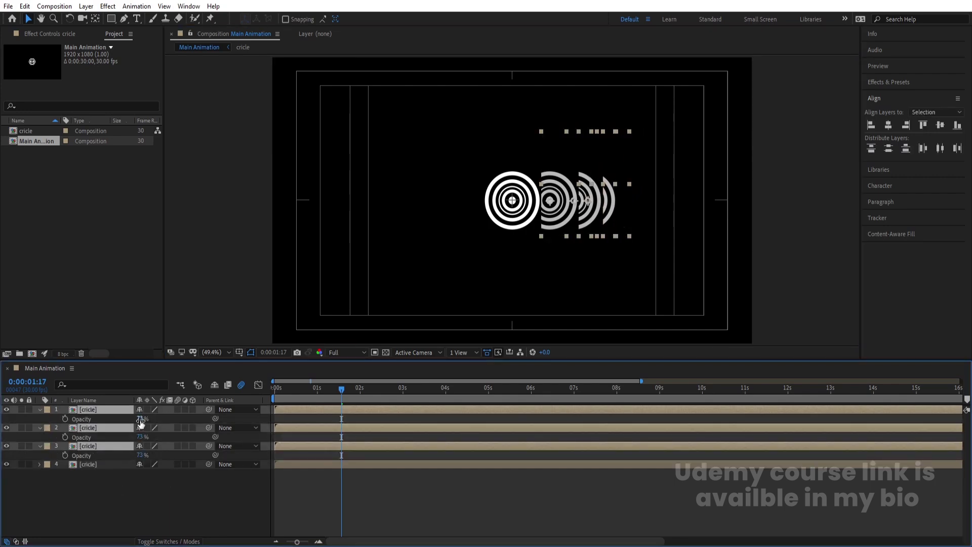
{"action": "left_click", "coordinate": [340, 497]}
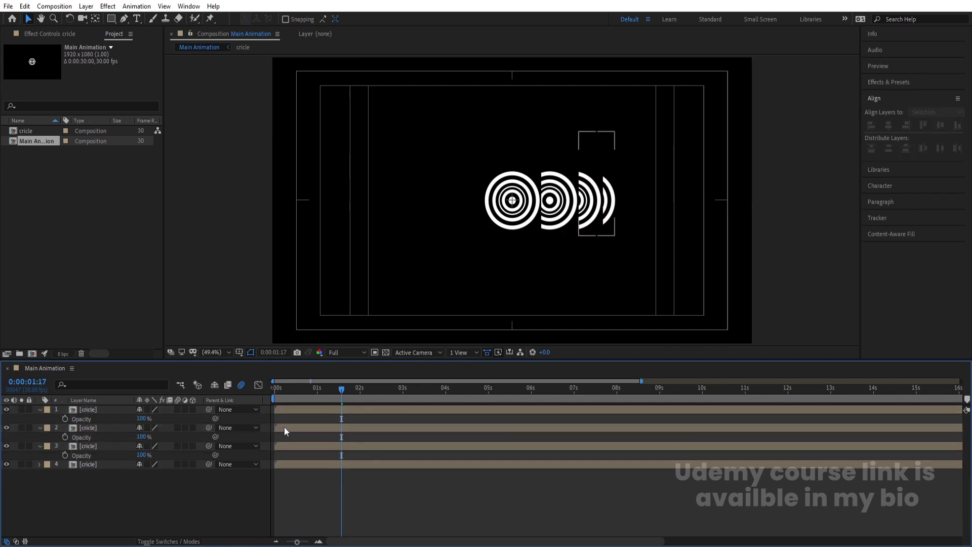
{"action": "key", "text": "space"}
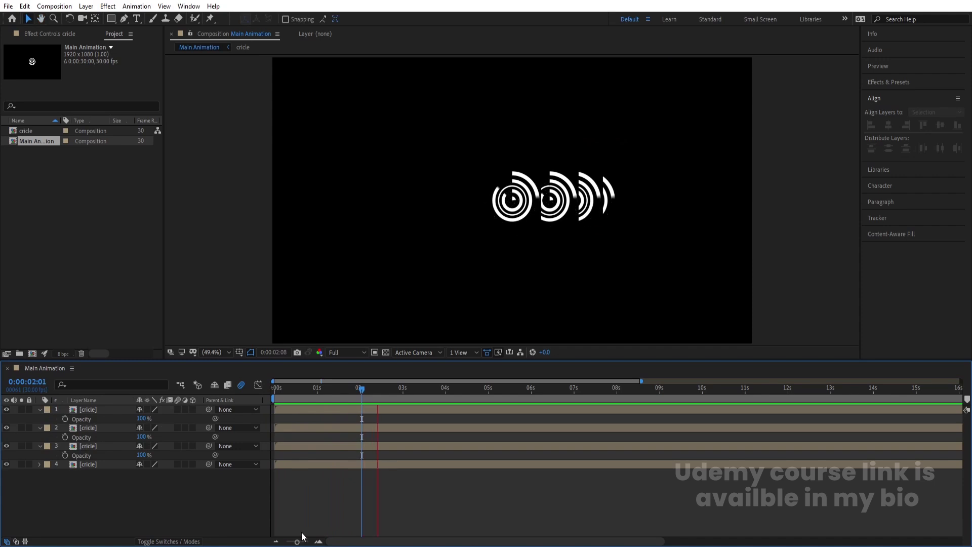
- Stagger the three masked cricle layers so they start at frames 5, 10 and 15, working outward from the full circle
{"action": "key", "text": "space"}
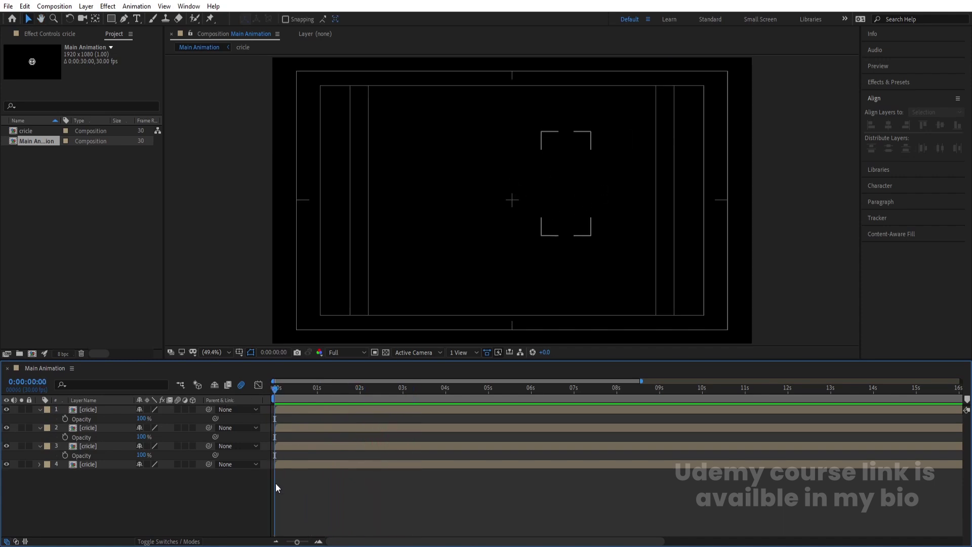
{"action": "key", "text": "equal"}
{"action": "key", "text": "equal"}
{"action": "left_click", "coordinate": [303, 388]}
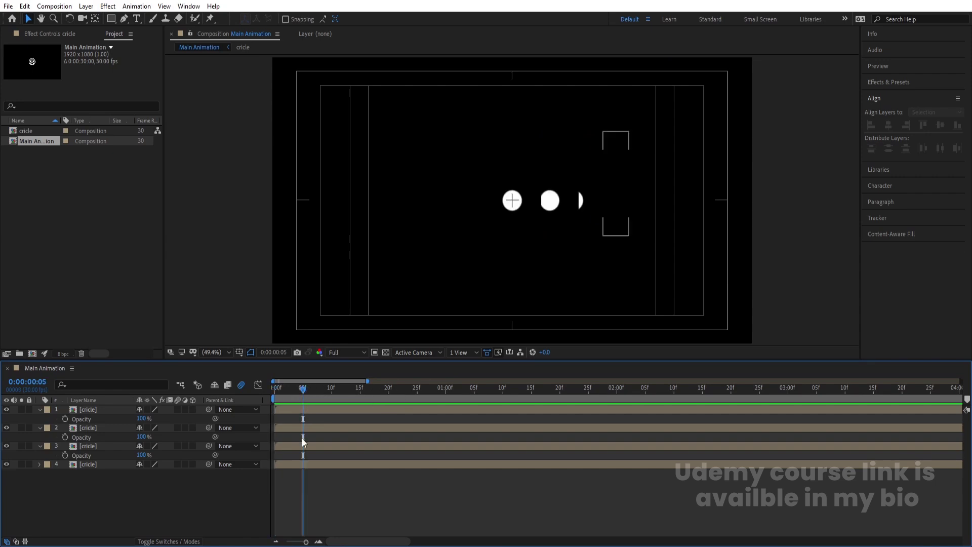
{"action": "left_click", "coordinate": [302, 448]}
{"action": "key", "text": "bracketleft"}
{"action": "left_click", "coordinate": [332, 391]}
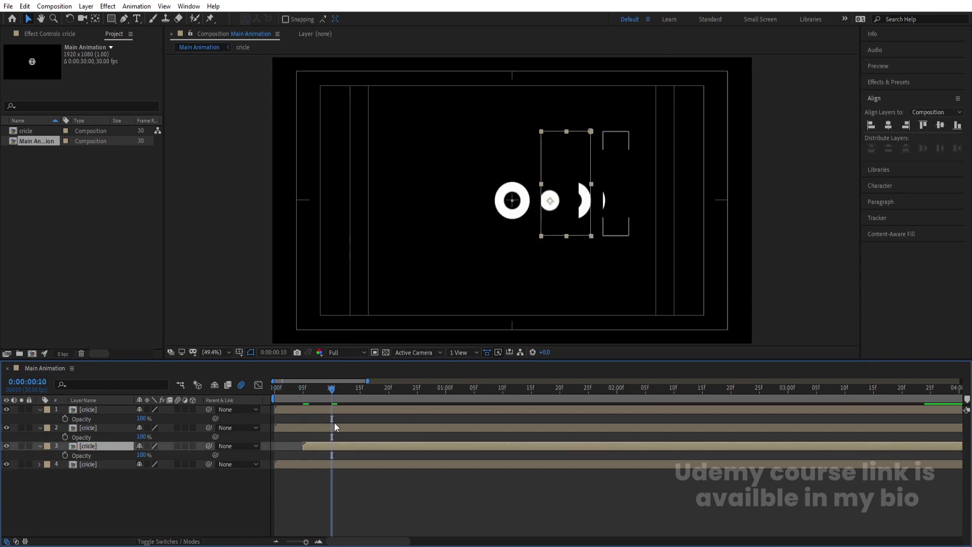
{"action": "left_click", "coordinate": [335, 428]}
{"action": "key", "text": "bracketleft"}
{"action": "left_click", "coordinate": [361, 388]}
{"action": "left_click", "coordinate": [363, 408]}
{"action": "key", "text": "bracketleft"}
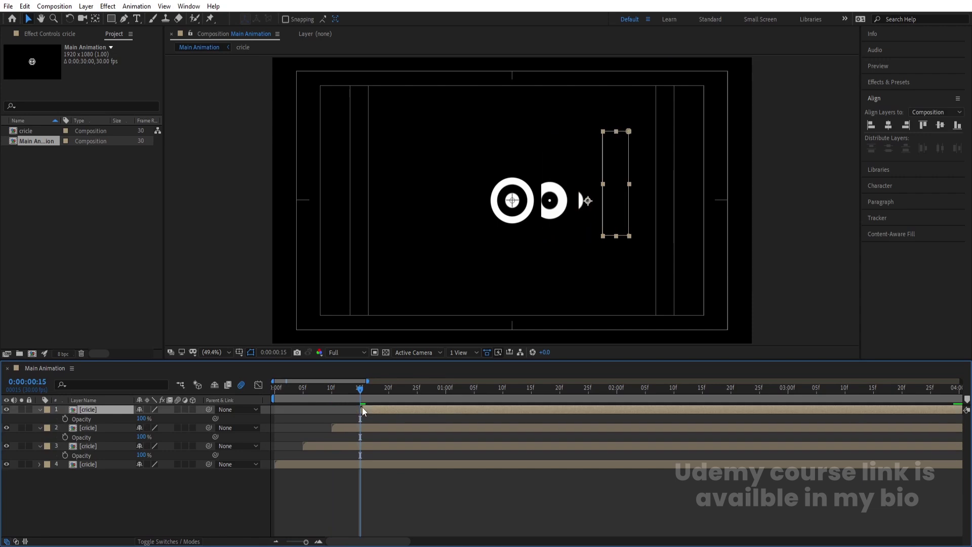
- Preview the staggered row of circles from the beginning of the composition
{"action": "left_click", "coordinate": [312, 389]}
{"action": "key", "text": "Home"}
{"action": "key", "text": "space"}
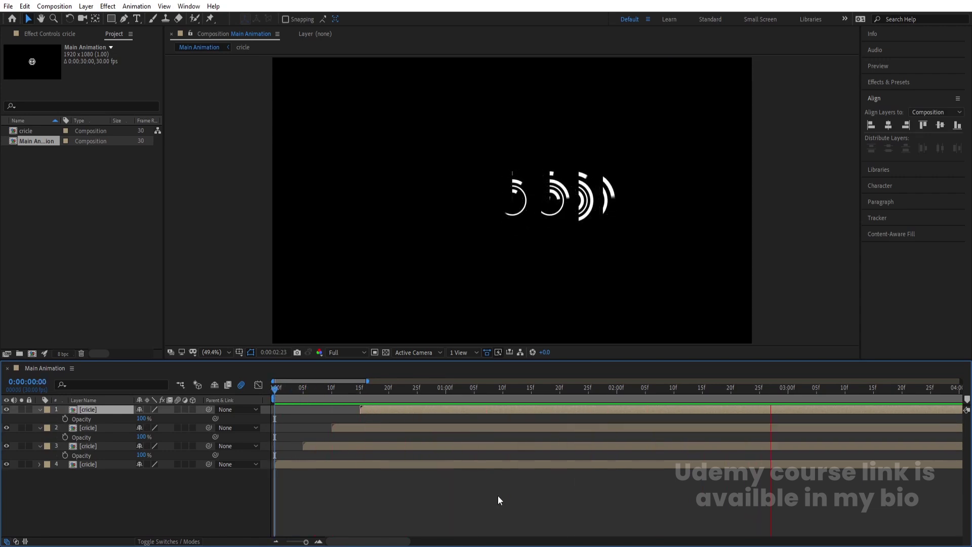
{"action": "key", "text": "space"}
{"action": "key", "text": "minus"}
{"action": "key", "text": "minus"}
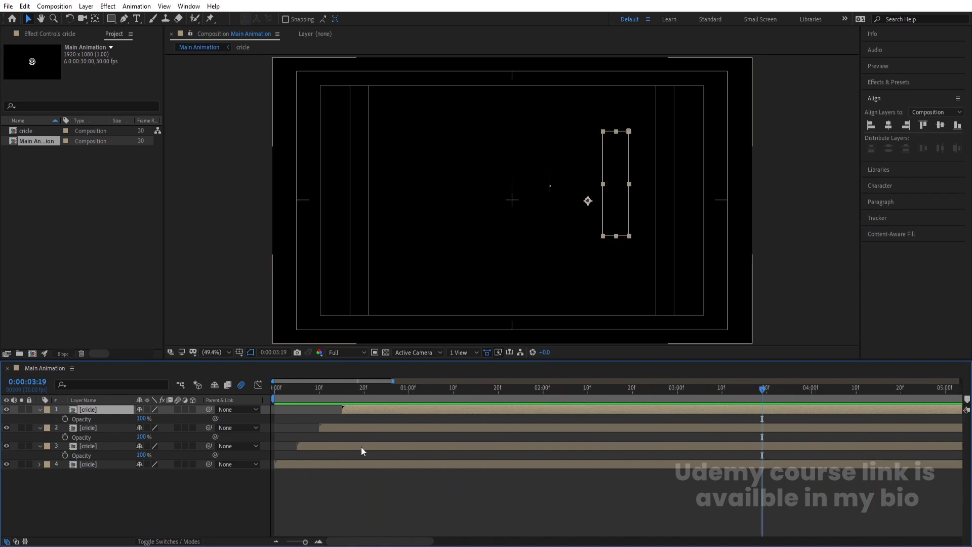
{"action": "left_click", "coordinate": [278, 400]}
{"action": "key", "text": "space"}
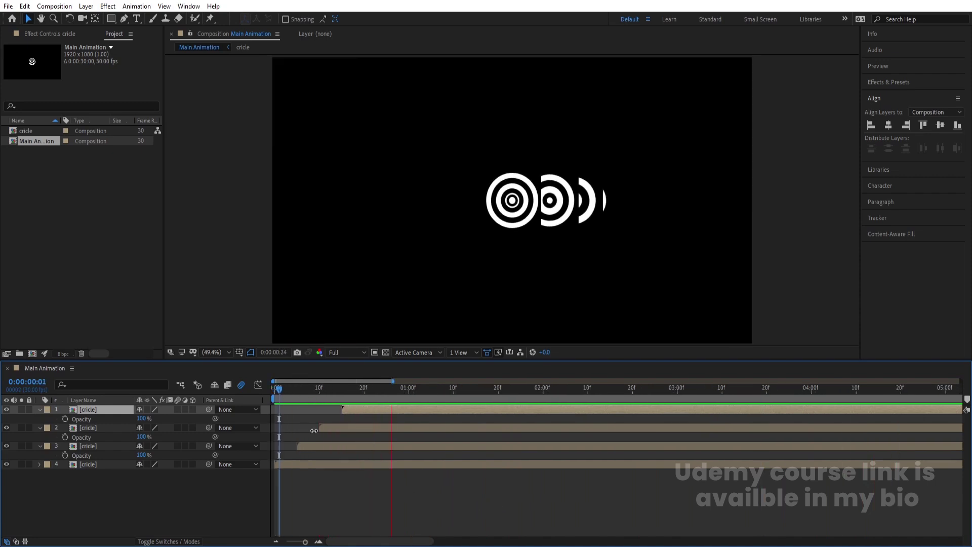
{"action": "key", "text": "space"}
- Duplicate the three masked cricle layers, group the copies above the originals and label them Red
{"action": "left_click", "coordinate": [130, 487]}
{"action": "key", "text": "t"}
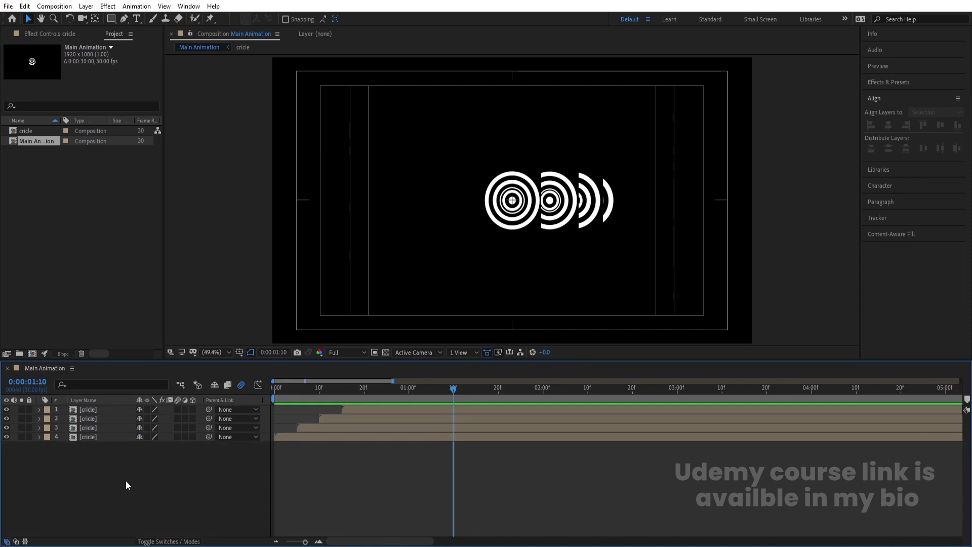
{"action": "left_click", "coordinate": [87, 430]}
{"action": "left_click", "coordinate": [87, 408], "text": "shift"}
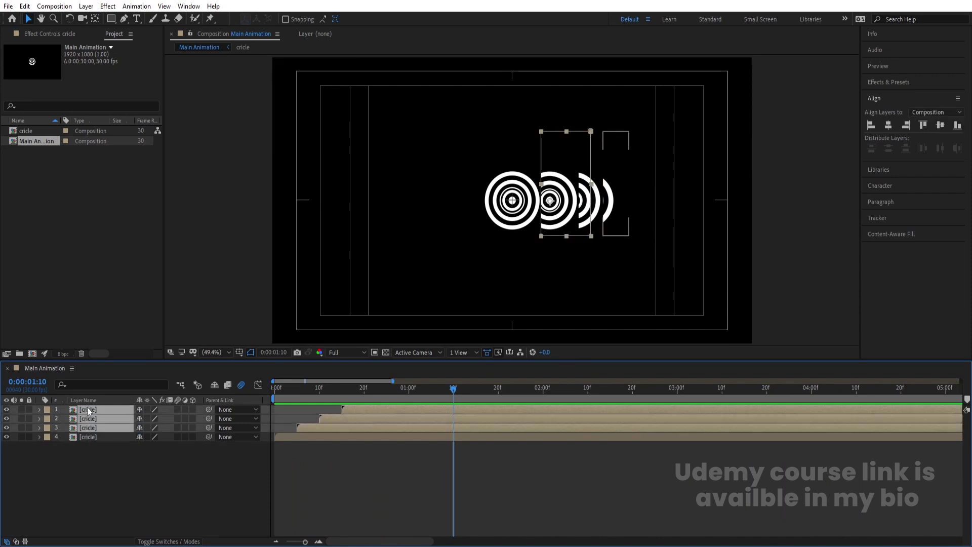
{"action": "key", "text": "ctrl+d"}
{"action": "left_click_drag", "start_coordinate": [95, 428], "coordinate": [71, 409]}
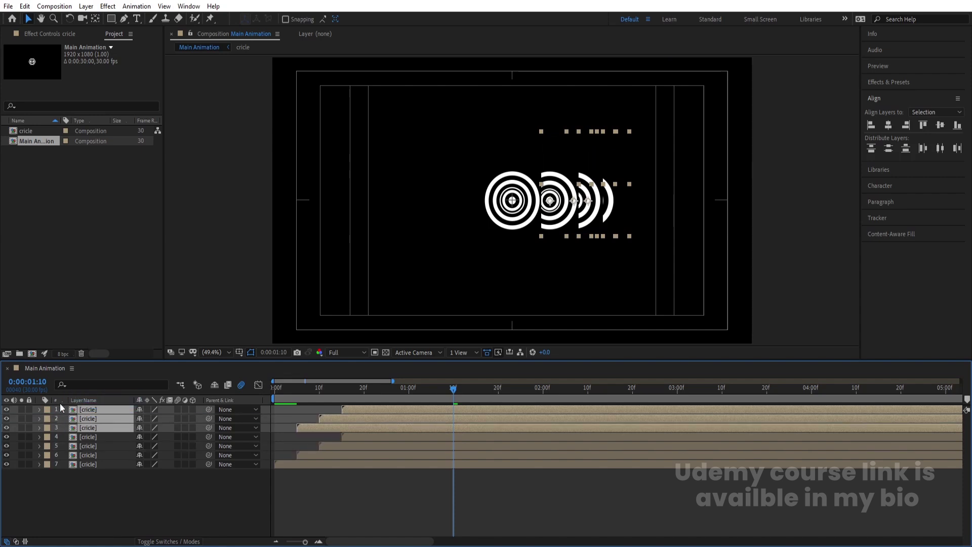
{"action": "left_click", "coordinate": [47, 410]}
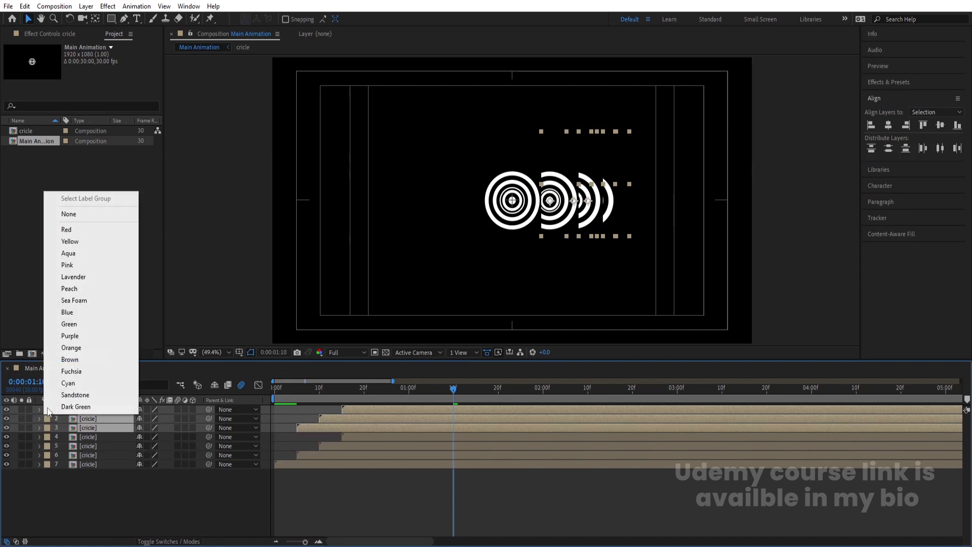
{"action": "left_click", "coordinate": [92, 229]}
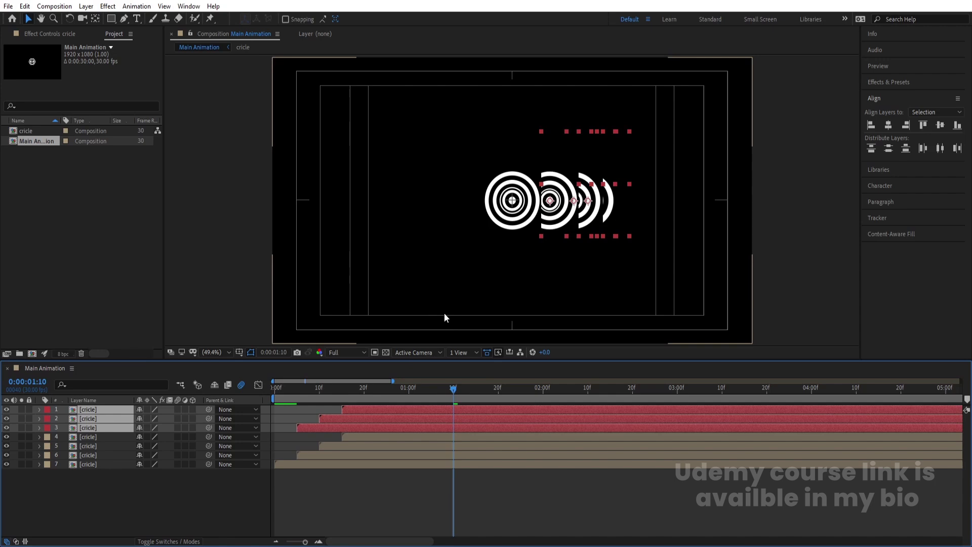
- Create a null object and parent the three red cricle copies to it
{"action": "right_click", "coordinate": [130, 496]}
{"action": "mouse_move", "coordinate": [165, 379]}
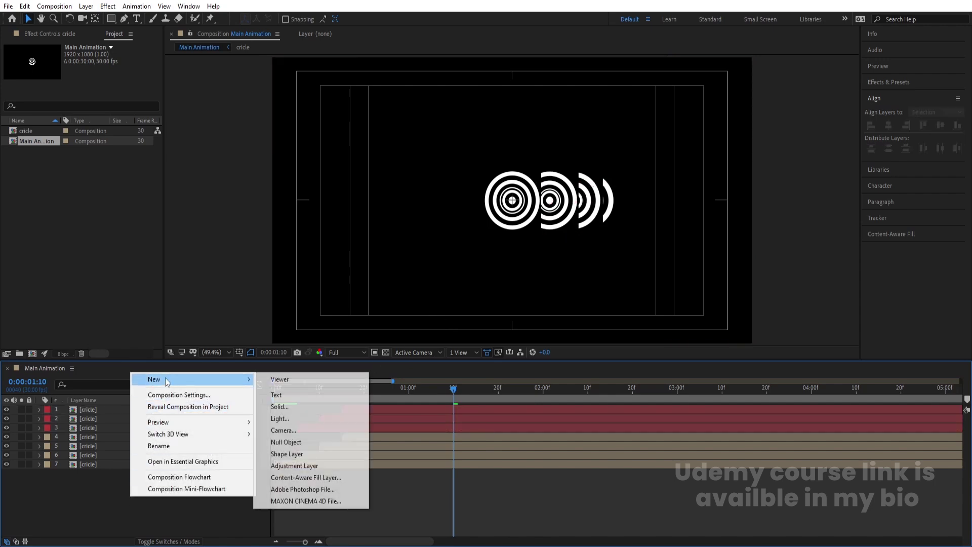
{"action": "left_click", "coordinate": [299, 442]}
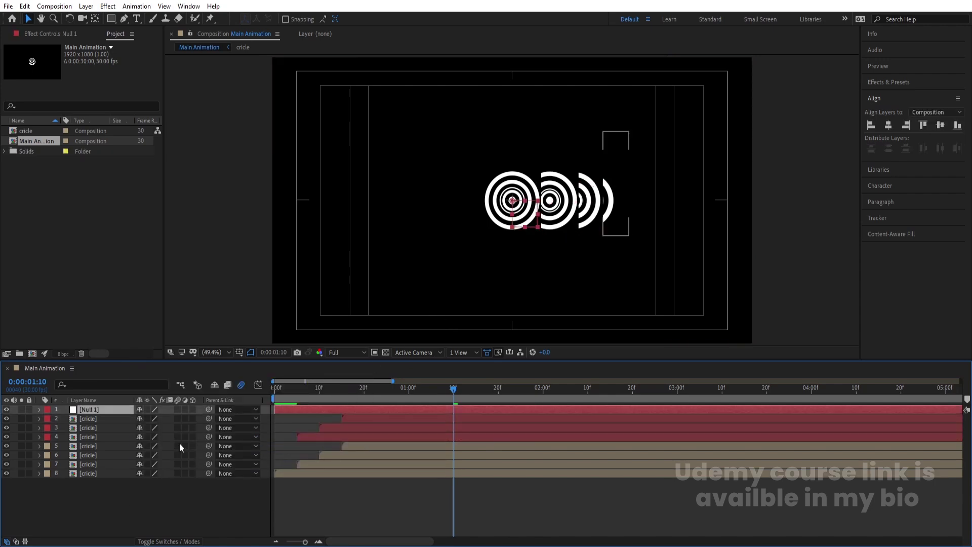
{"action": "left_click", "coordinate": [91, 419]}
{"action": "left_click", "coordinate": [94, 436], "text": "shift"}
{"action": "left_click_drag", "start_coordinate": [209, 419], "coordinate": [141, 423]}
- Set the null object's rotation to -90° to form the upper arm
{"action": "left_click", "coordinate": [93, 412]}
{"action": "key", "text": "r"}
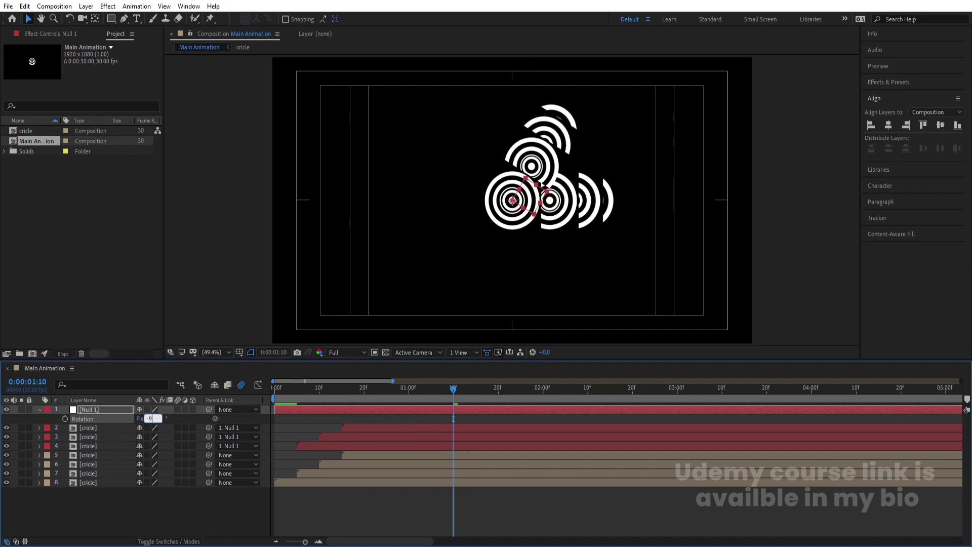
{"action": "type", "text": "0"}
{"action": "key", "text": "Return"}
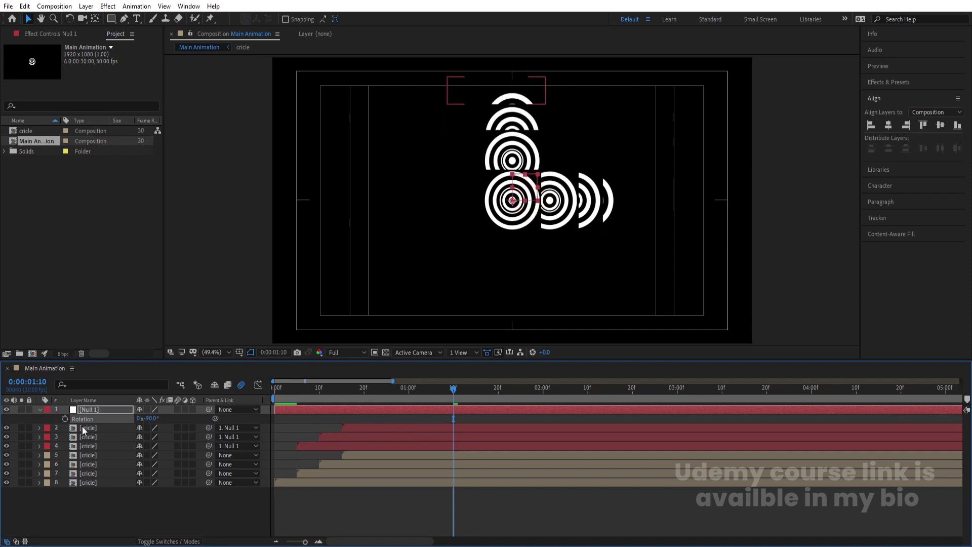
- Duplicate the three red cricle layers, group the copies above them and label them Yellow
{"action": "left_click", "coordinate": [83, 428]}
{"action": "left_click", "coordinate": [89, 446], "text": "shift"}
{"action": "key", "text": "ctrl+d"}
{"action": "mouse_move", "coordinate": [89, 443]}
{"action": "left_mouse_down"}
{"action": "mouse_move", "coordinate": [108, 439]}
{"action": "mouse_move", "coordinate": [90, 436]}
{"action": "left_mouse_up"}
{"action": "left_click", "coordinate": [47, 436]}
{"action": "left_click", "coordinate": [66, 259]}
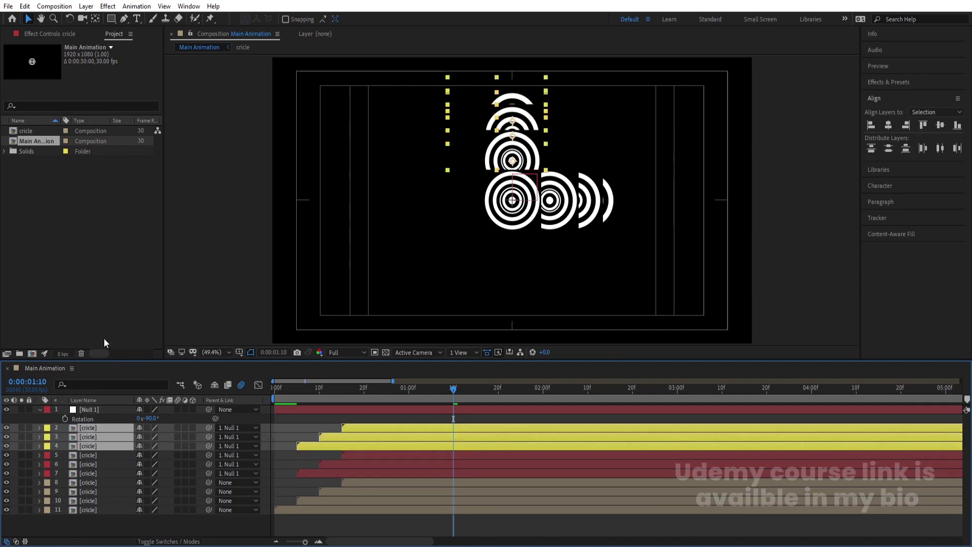
- Unparent the three red cricle layers from the null object by setting their parent to None
{"action": "left_click", "coordinate": [107, 453]}
{"action": "left_click", "coordinate": [98, 472], "text": "shift"}
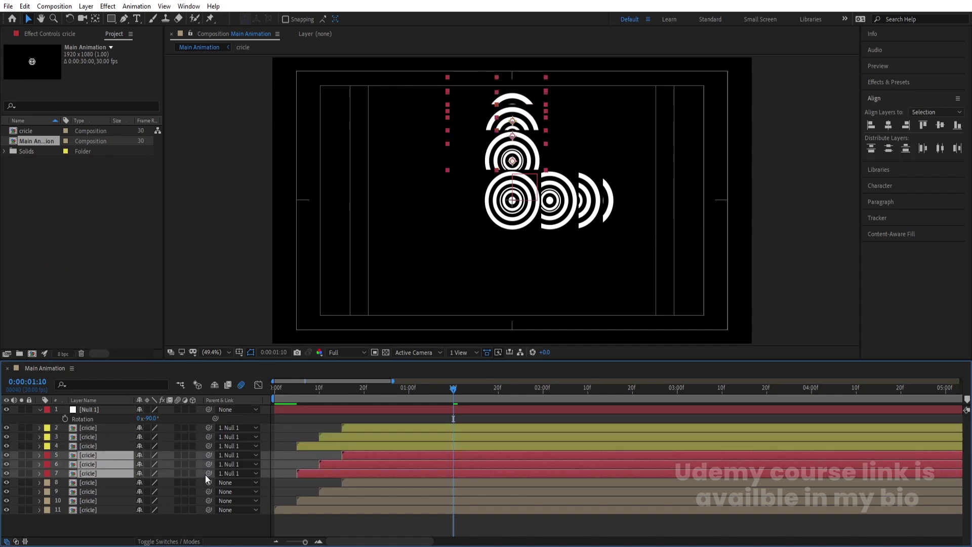
{"action": "left_click", "coordinate": [227, 455]}
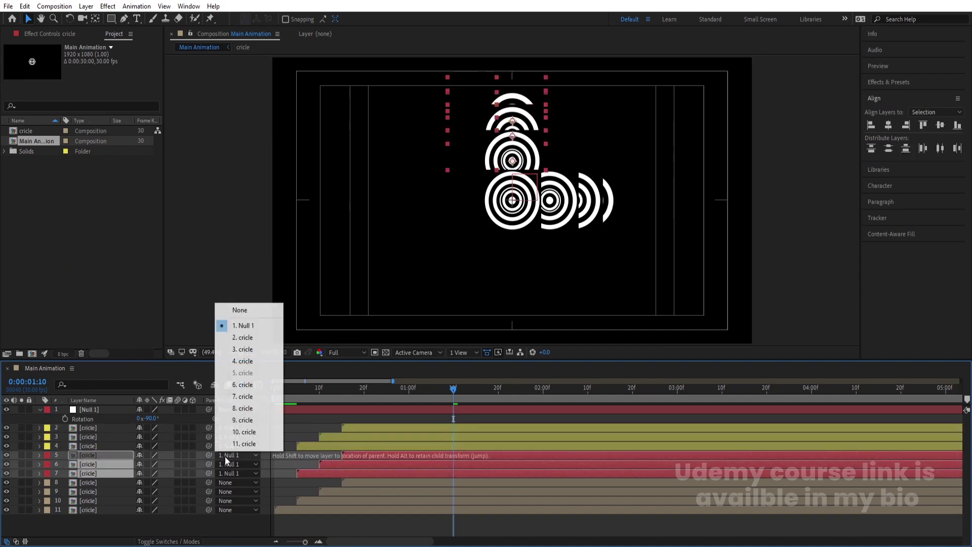
{"action": "left_click", "coordinate": [254, 312]}
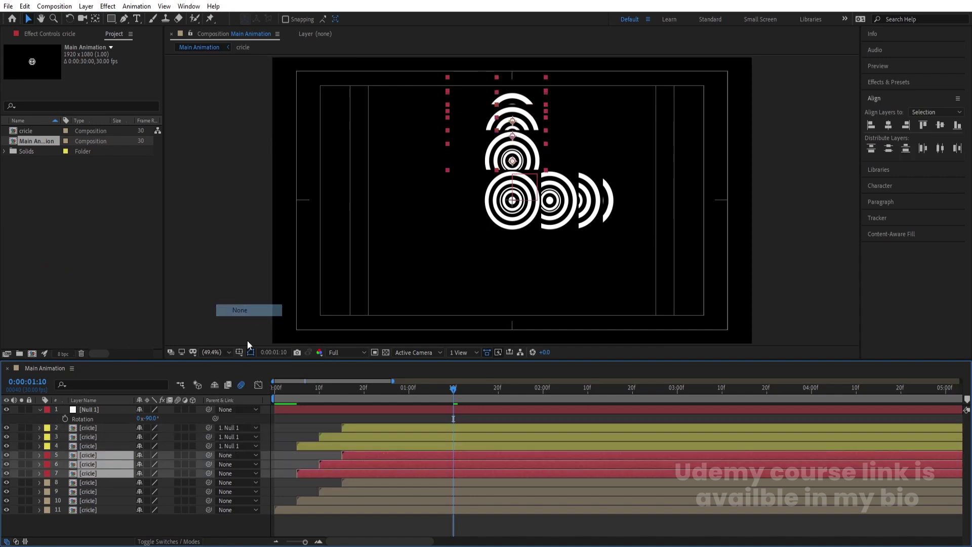
- Rotate the null object to -180° so the yellow copies form the left arm
{"action": "left_click", "coordinate": [92, 410]}
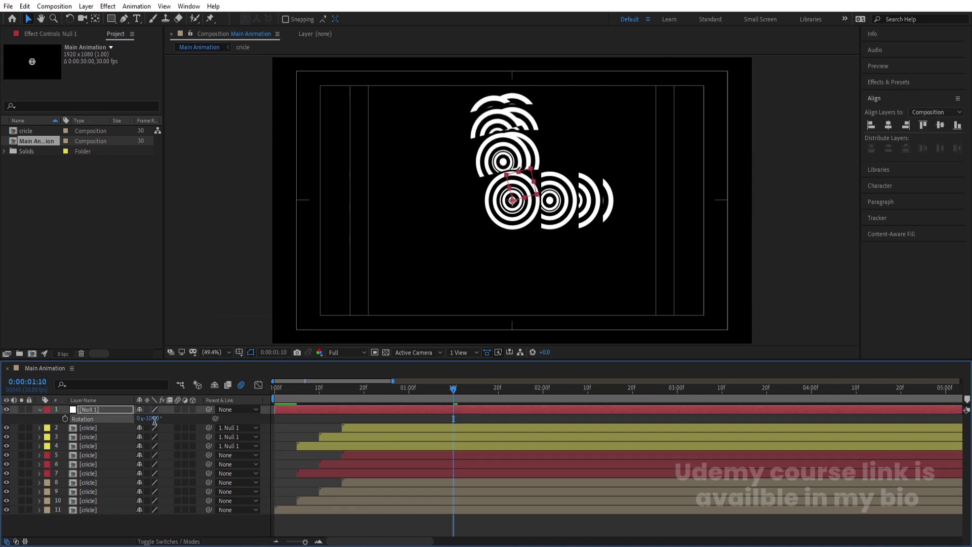
{"action": "type", "text": "0"}
{"action": "key", "text": "Return"}
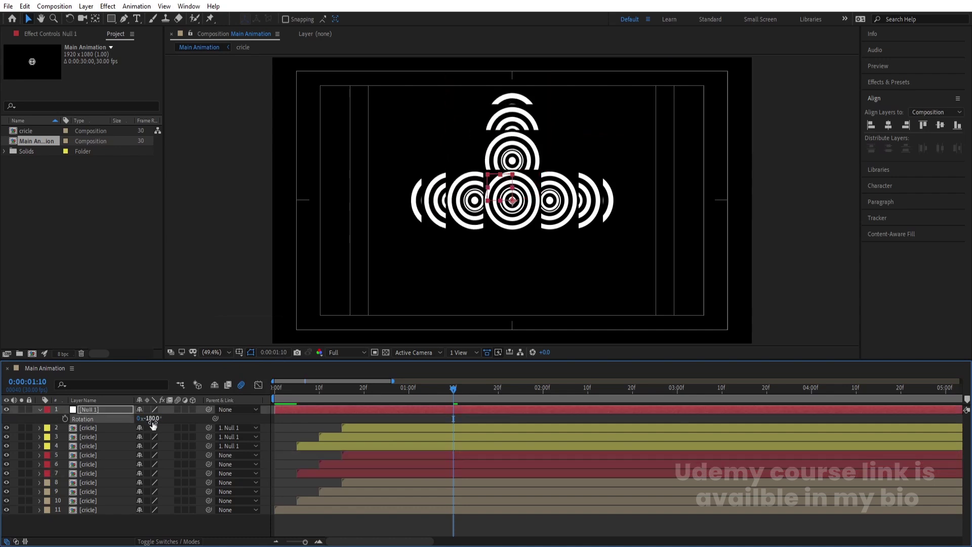
- Duplicate the three yellow cricle layers, group the copies above them and label them Aqua
{"action": "left_click", "coordinate": [93, 428]}
{"action": "left_click", "coordinate": [94, 446], "text": "shift"}
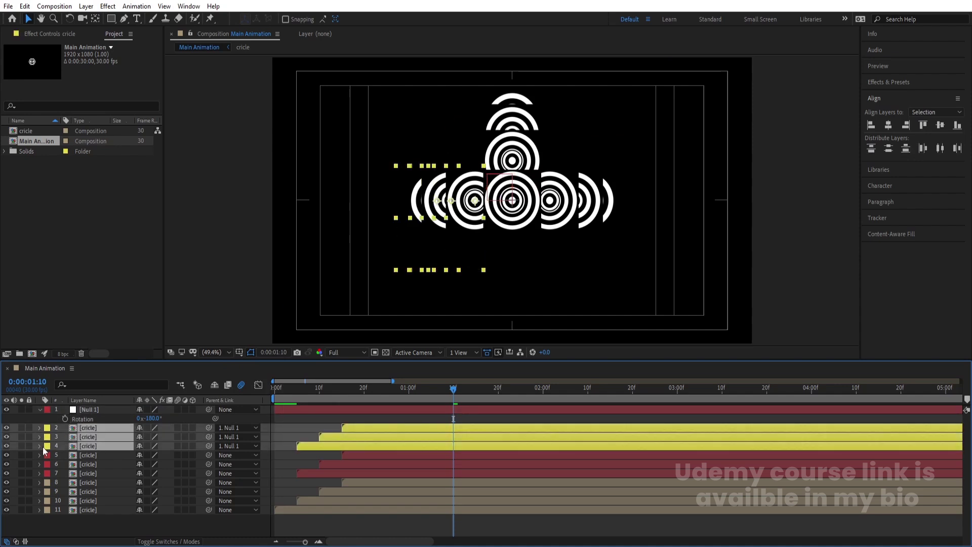
{"action": "key", "text": "ctrl+d"}
{"action": "left_click_drag", "start_coordinate": [89, 448], "coordinate": [84, 435]}
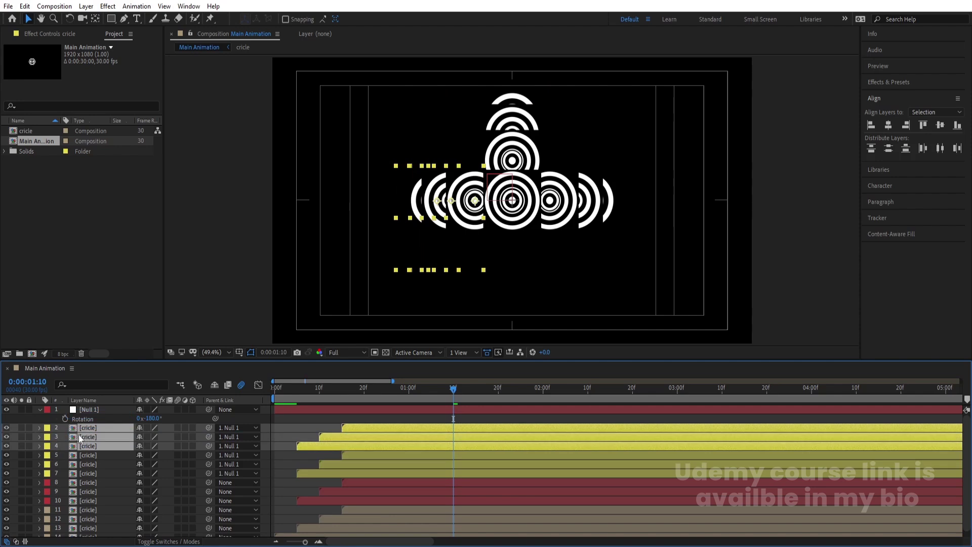
{"action": "left_click", "coordinate": [45, 431]}
{"action": "left_click", "coordinate": [73, 273]}
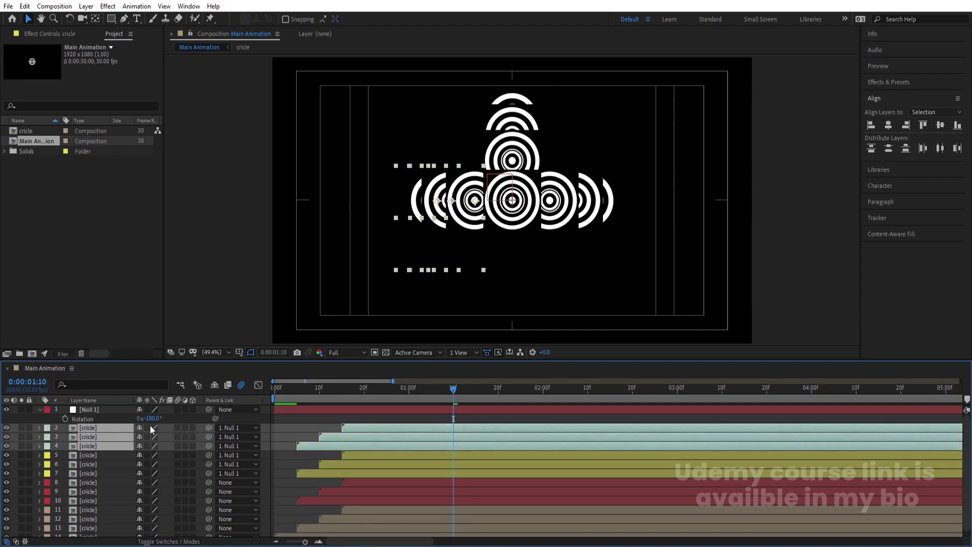
- Detach the three yellow cricle layers from the null object by setting their parent to None
{"action": "left_click", "coordinate": [84, 453]}
{"action": "left_click", "coordinate": [84, 473], "text": "shift"}
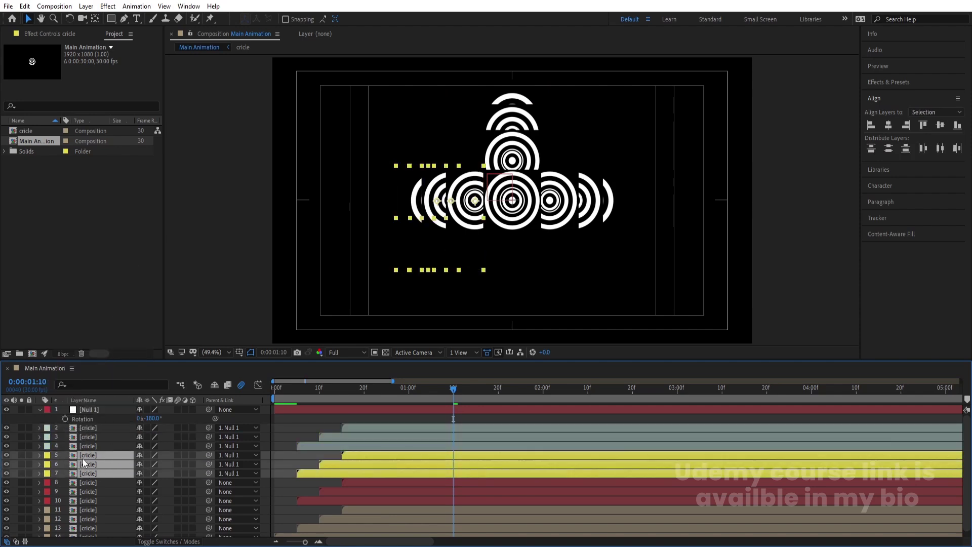
{"action": "left_click", "coordinate": [231, 459]}
{"action": "left_click", "coordinate": [233, 273]}
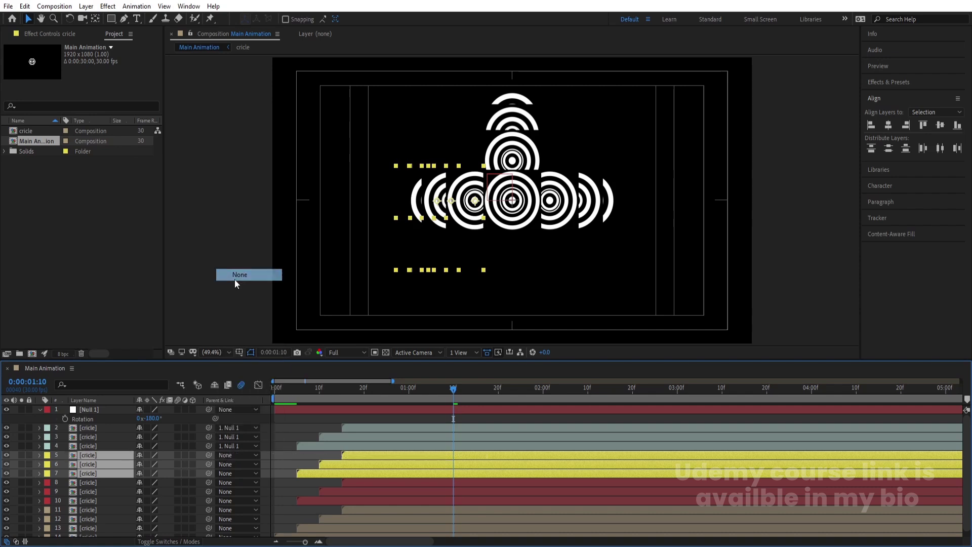
- Rotate the null object to -270° so the aqua copies form the lower arm
{"action": "left_click", "coordinate": [283, 430]}
{"action": "left_click", "coordinate": [89, 409]}
{"action": "left_click", "coordinate": [153, 418]}
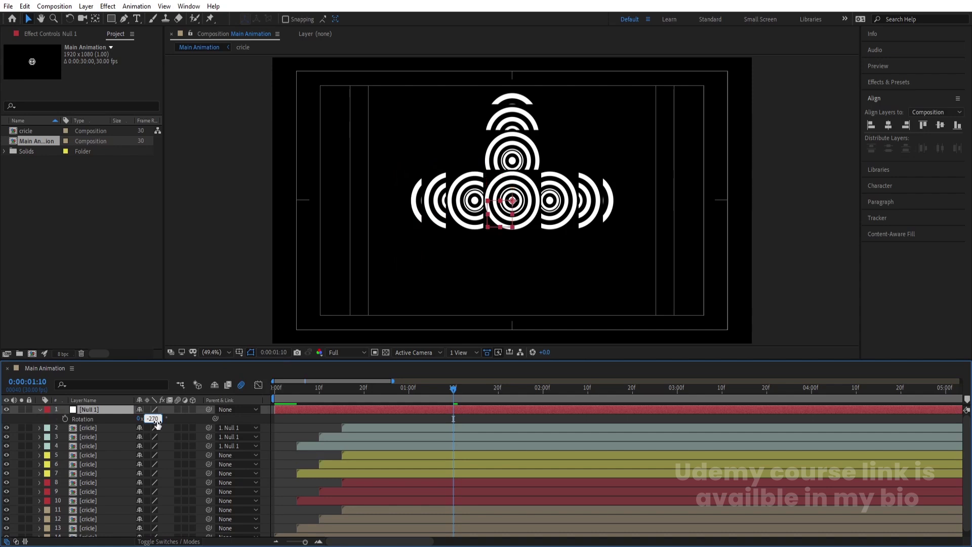
{"action": "key", "text": "Return"}
- Delete the null object and preview the cross of circles from the start
{"action": "left_click", "coordinate": [284, 405]}
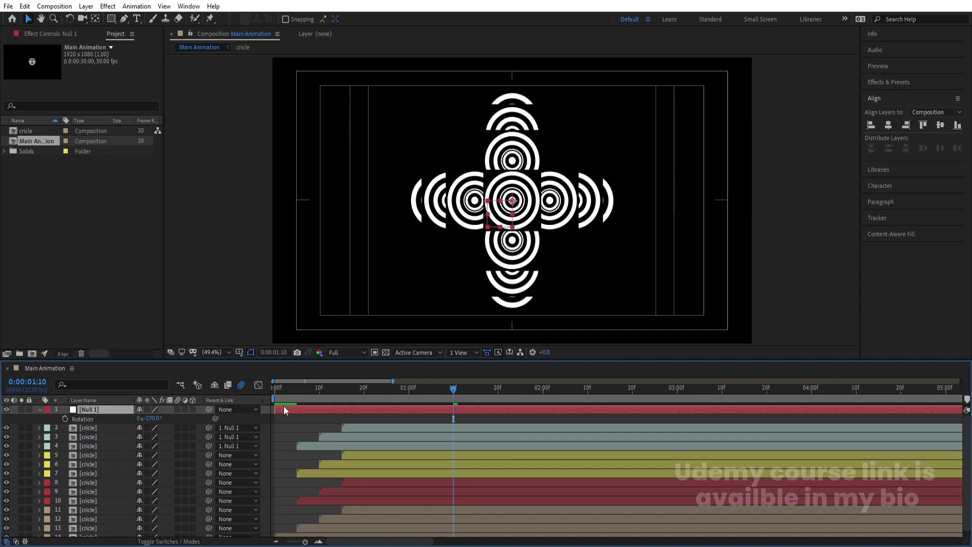
{"action": "key", "text": "Delete"}
{"action": "left_click", "coordinate": [301, 391]}
{"action": "key", "text": "space"}
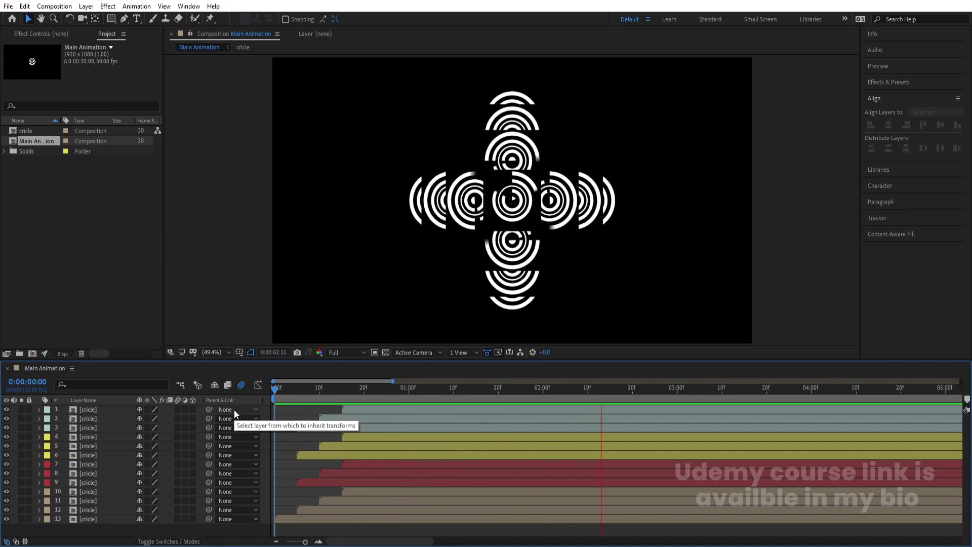
{"action": "key", "text": "space"}
{"action": "key", "text": "apostrophe"}
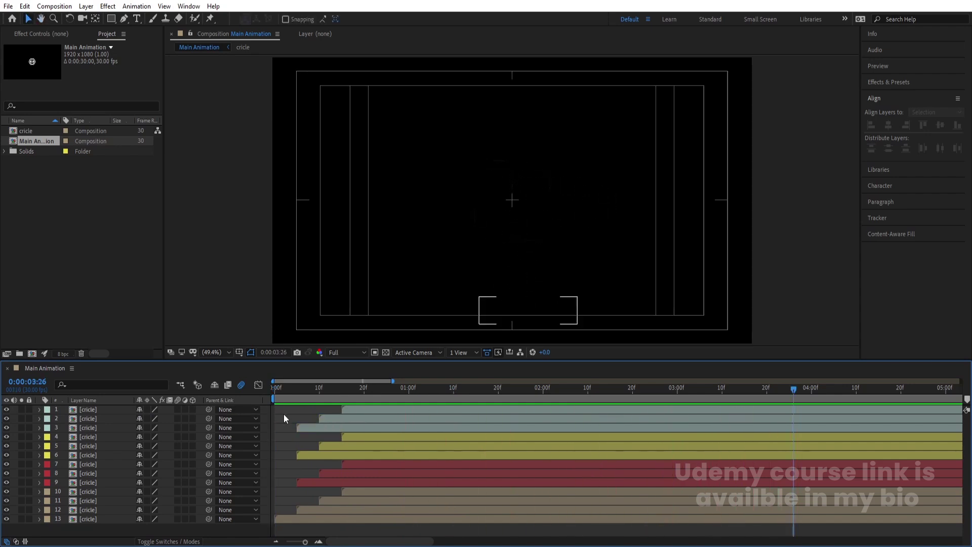
{"action": "key", "text": "space"}
{"action": "key", "text": "space"}
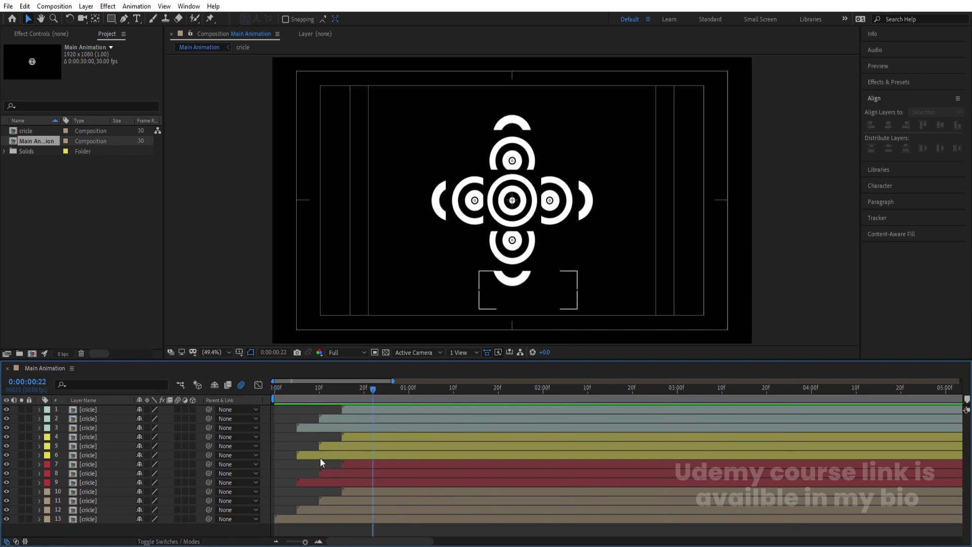
- Shift the three red upper-arm layers together in time so the first one starts at frame 20
{"action": "left_click", "coordinate": [332, 485]}
{"action": "left_click", "coordinate": [351, 464], "text": "shift"}
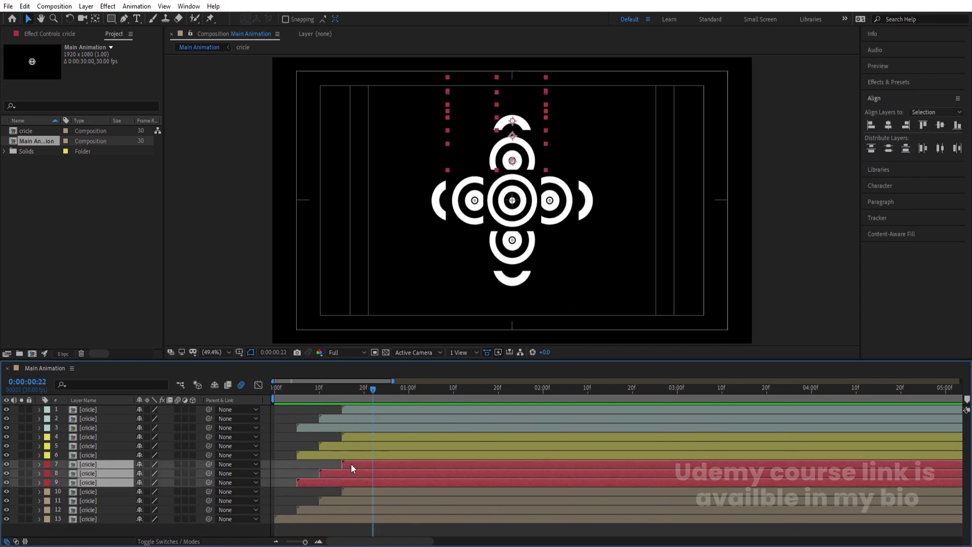
{"action": "left_click_drag", "start_coordinate": [312, 481], "coordinate": [379, 483]}
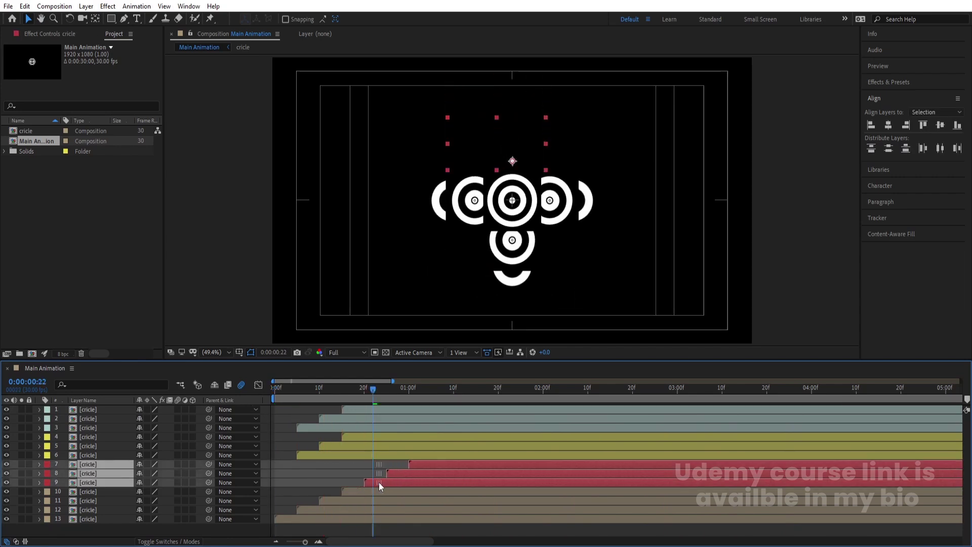
- Shift the three yellow left-arm layers together in time so the first one starts at about 1 second 5 frames
{"action": "left_click", "coordinate": [347, 455]}
{"action": "left_click", "coordinate": [349, 440], "text": "shift"}
{"action": "left_click_drag", "start_coordinate": [305, 457], "coordinate": [440, 454]}
- Shift the three aqua lower-arm layers together so the first one starts at about 1 second 20 frames, and preview the cross
{"action": "left_click", "coordinate": [349, 428]}
{"action": "left_click", "coordinate": [349, 419], "text": "shift"}
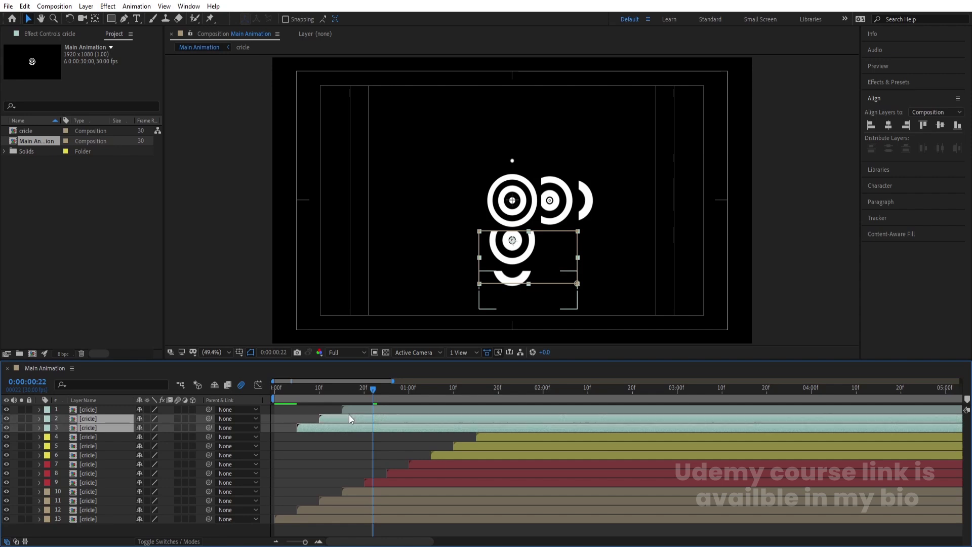
{"action": "left_click", "coordinate": [351, 411], "text": "shift"}
{"action": "left_click_drag", "start_coordinate": [312, 429], "coordinate": [515, 423]}
{"action": "key", "text": "space"}
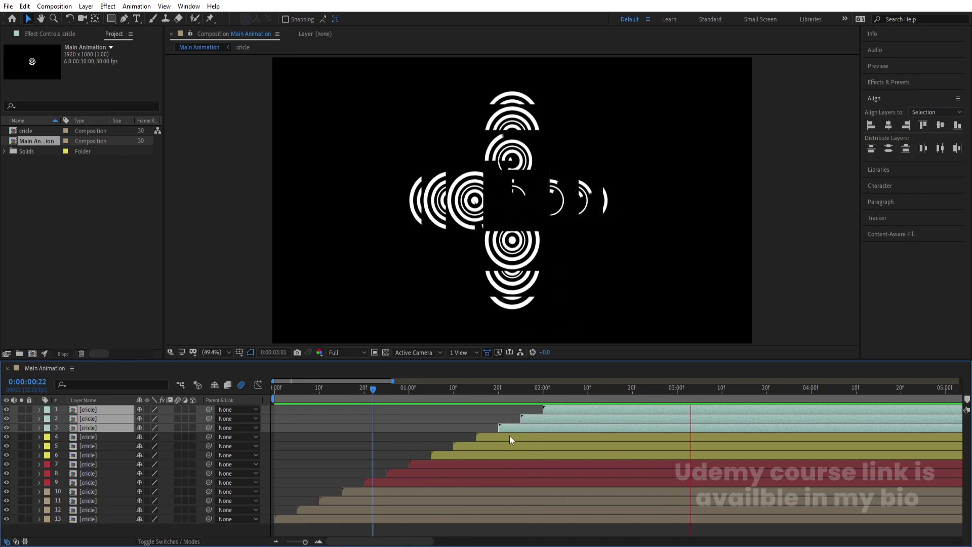
{"action": "key", "text": "space"}
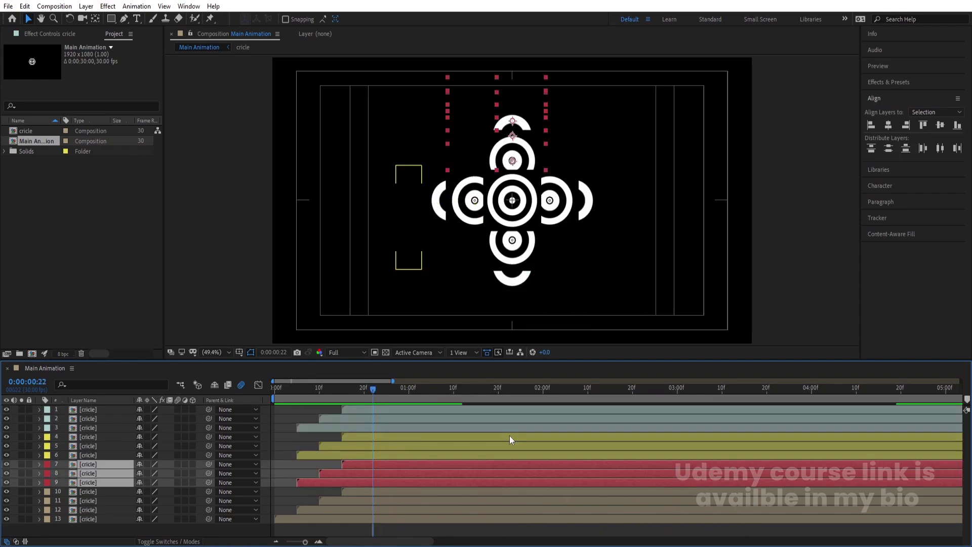
- Preview the cross from the beginning several times to check how its four arms grow in parallel
{"action": "key", "text": "Home"}
{"action": "key", "text": "space"}
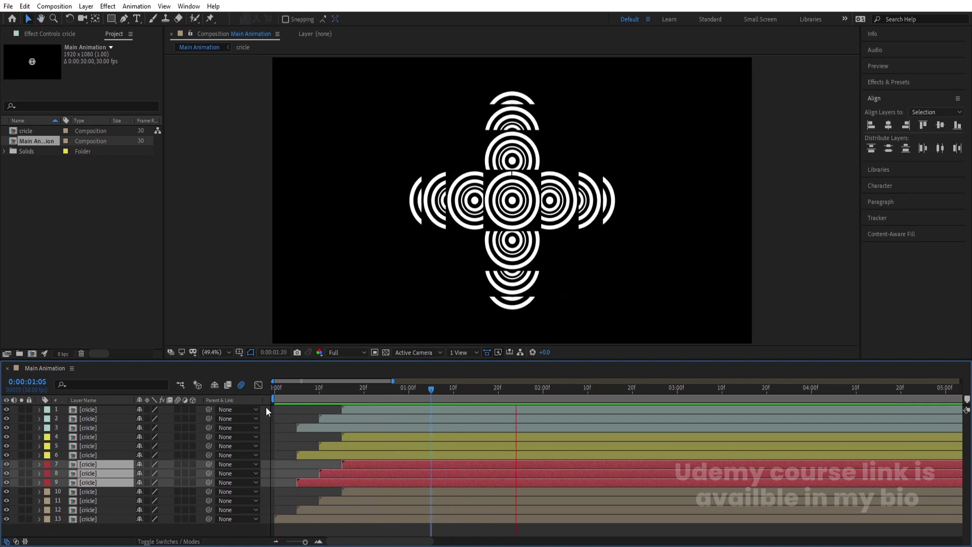
{"action": "key", "text": "space"}
{"action": "key", "text": "Home"}
{"action": "key", "text": "space"}
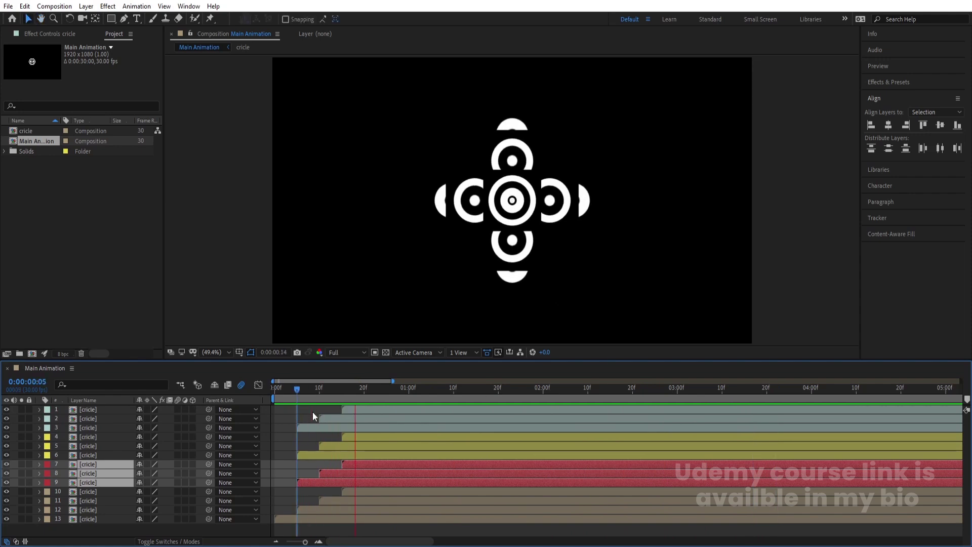
{"action": "key", "text": "space"}
{"action": "key", "text": "Home"}
{"action": "key", "text": "space"}
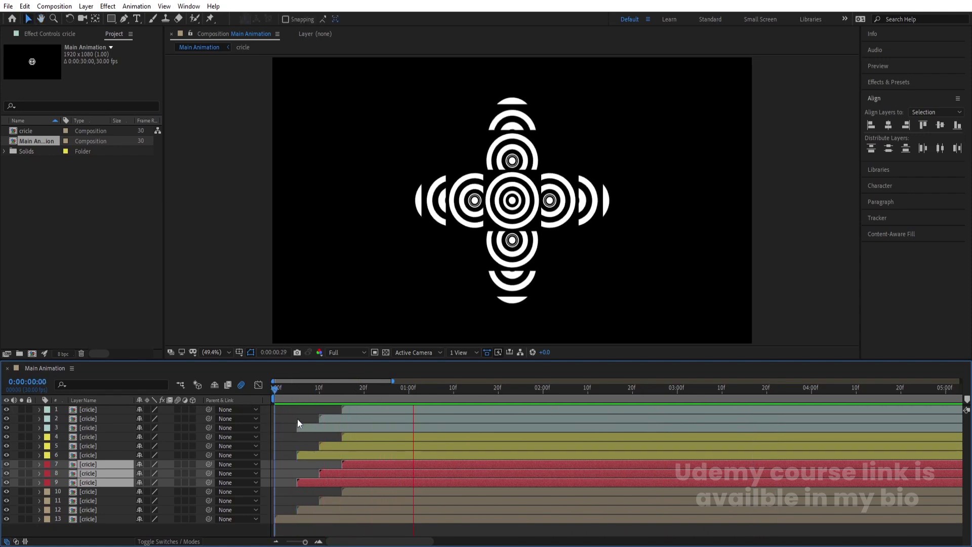
{"action": "key", "text": "Num_Lock"}
{"action": "key", "text": "minus"}
{"action": "key", "text": "space"}
- Pre-compose all the circle layers into a new composition named Full Animation
{"action": "key", "text": "v"}
{"action": "key", "text": "ctrl+a"}
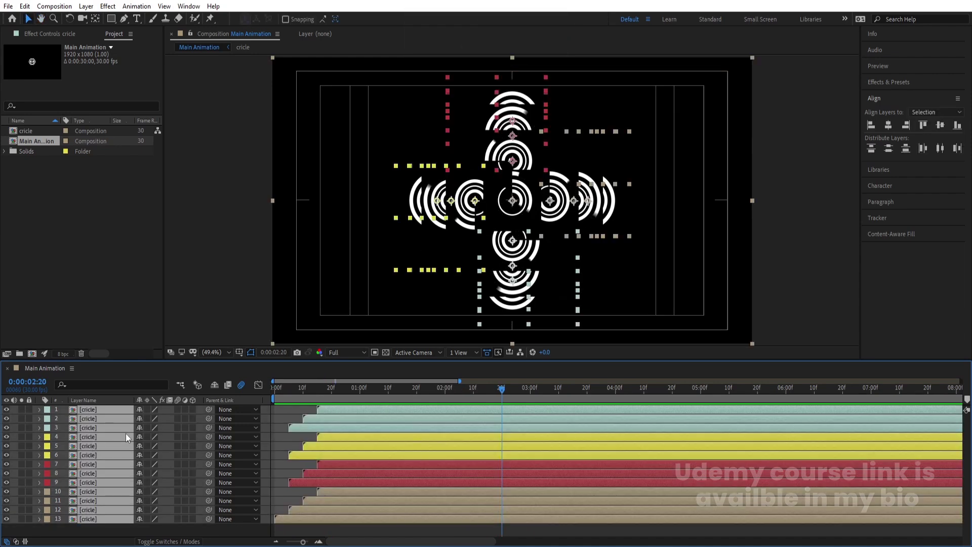
{"action": "key", "text": "ctrl+shift+c"}
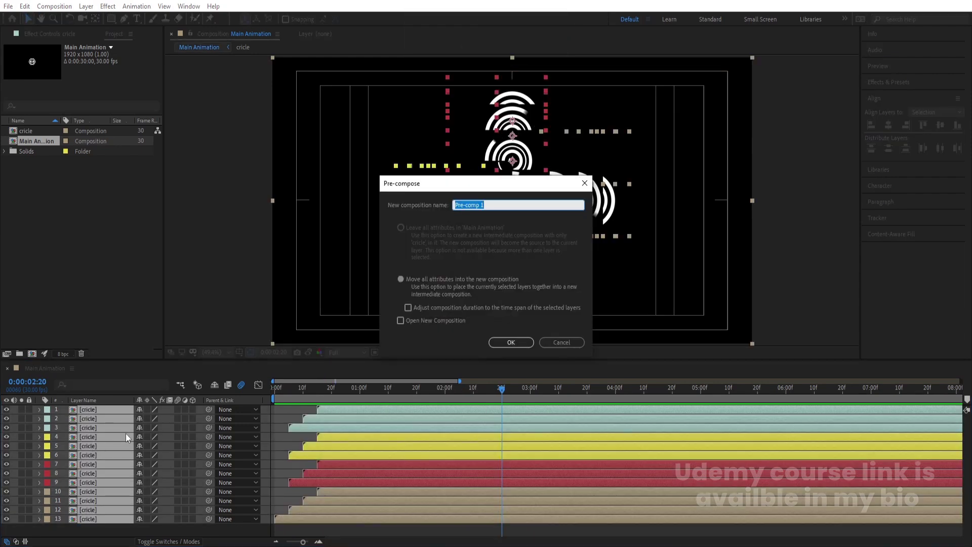
{"action": "type", "text": "F"}
{"action": "key", "text": "Return"}
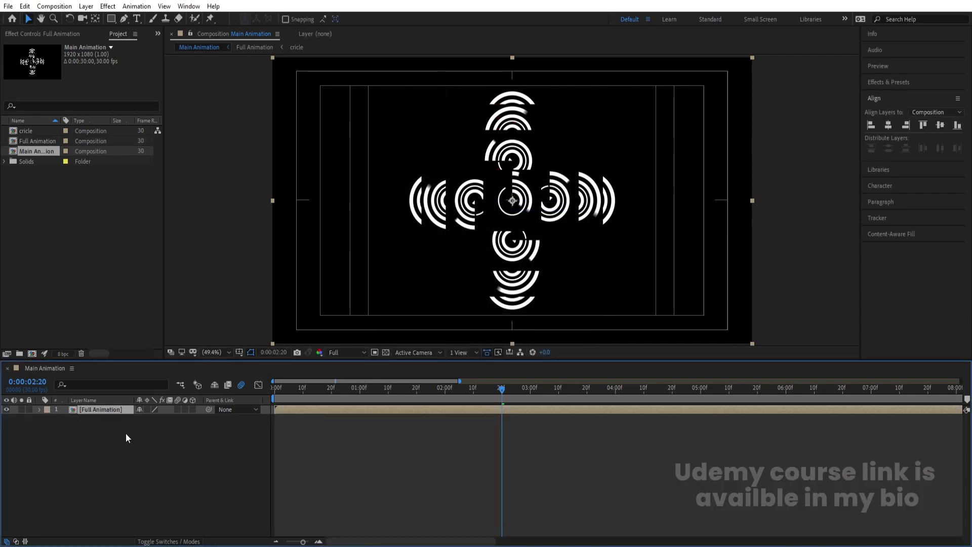
- Duplicate the Full Animation layer and set the copy's scale to 175%
{"action": "key", "text": "ctrl+d"}
{"action": "key", "text": "s"}
{"action": "left_click_drag", "start_coordinate": [152, 418], "coordinate": [190, 418]}
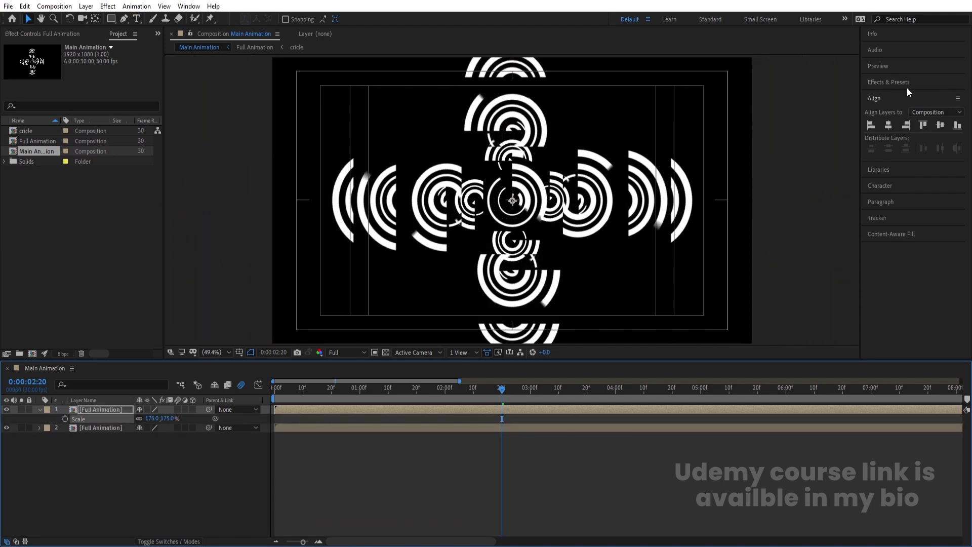
- Apply the Find Edges effect with Invert enabled to the enlarged Full Animation copy and preview it
{"action": "left_click", "coordinate": [888, 82]}
{"action": "left_click", "coordinate": [892, 95]}
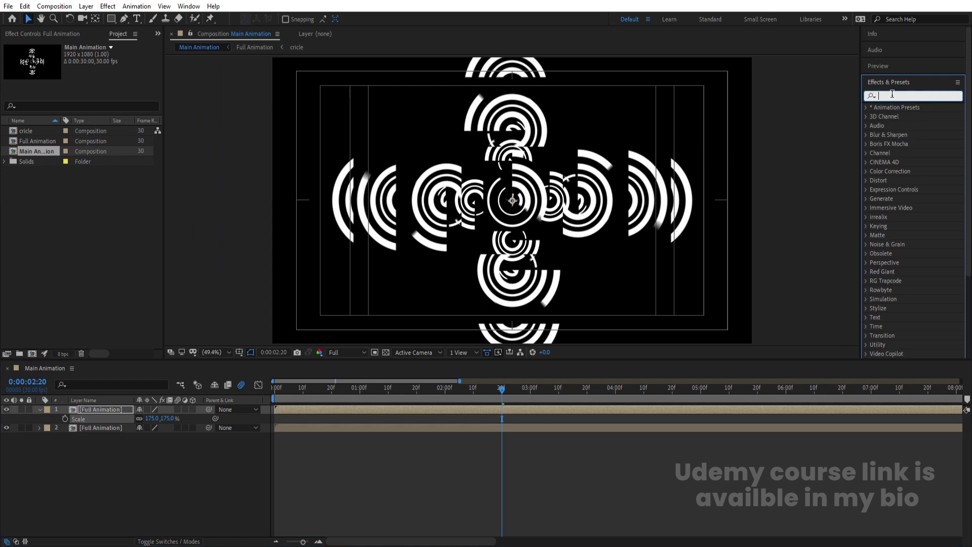
{"action": "type", "text": "fin"}
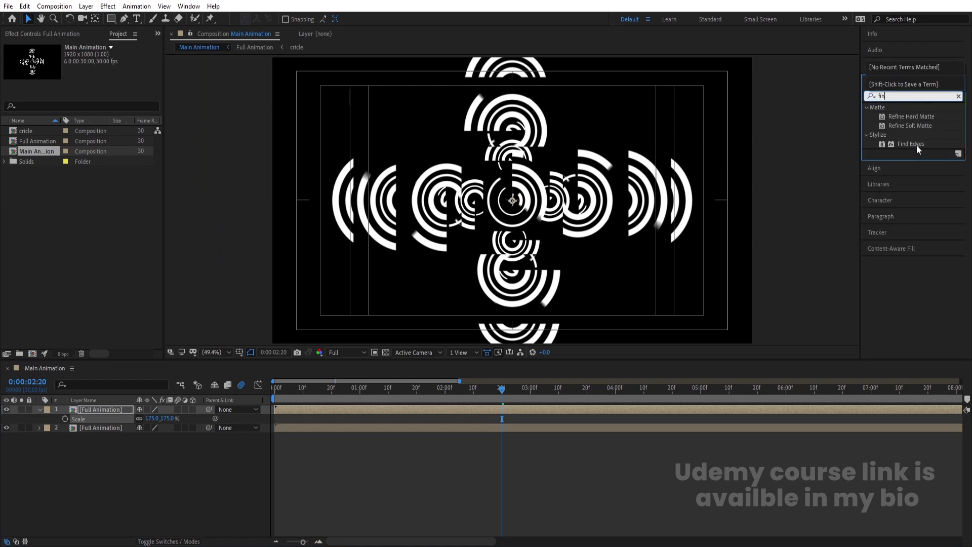
{"action": "double_click", "coordinate": [916, 145]}
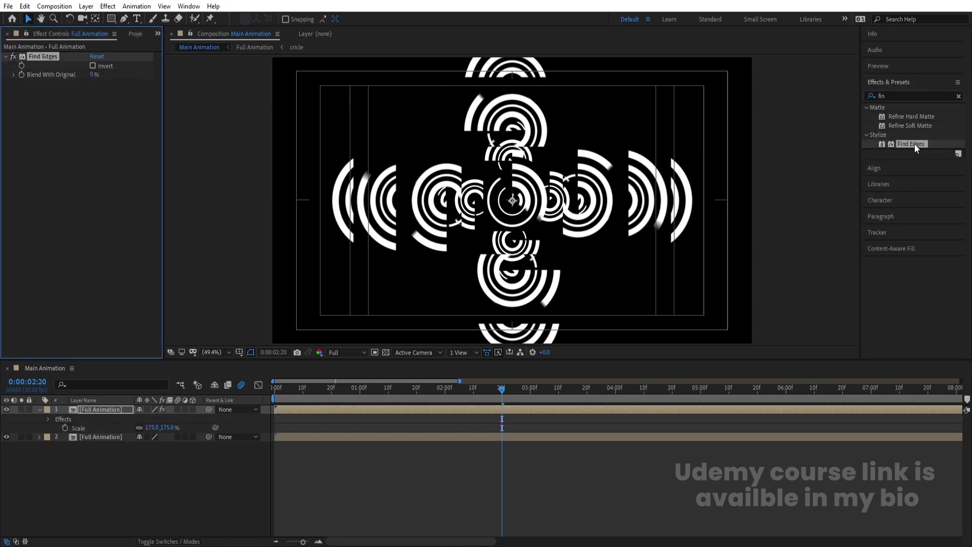
{"action": "left_click", "coordinate": [92, 66]}
{"action": "left_click", "coordinate": [340, 353]}
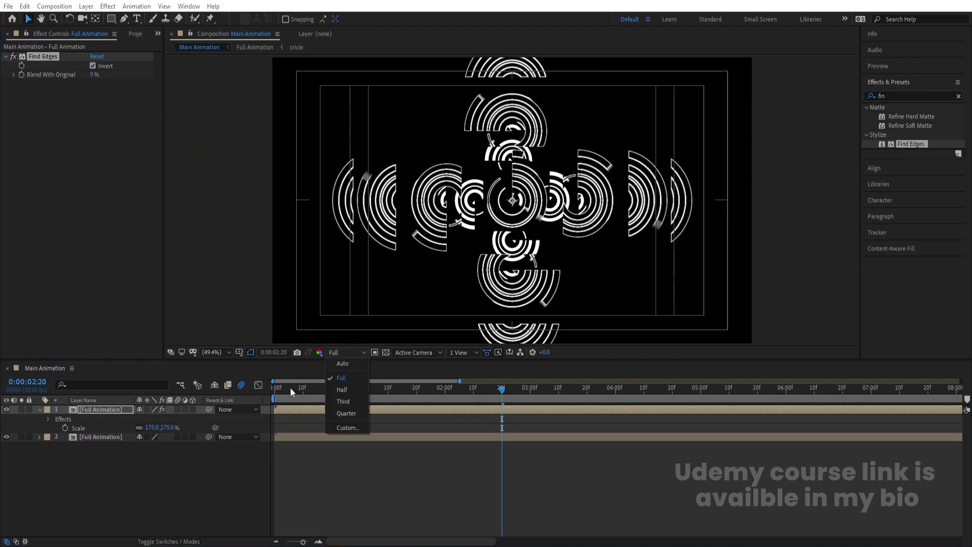
{"action": "left_click", "coordinate": [171, 449]}
{"action": "key", "text": "space"}
- Move the enlarged outline copy below the original Full Animation layer and preview from the start
{"action": "left_click", "coordinate": [101, 411]}
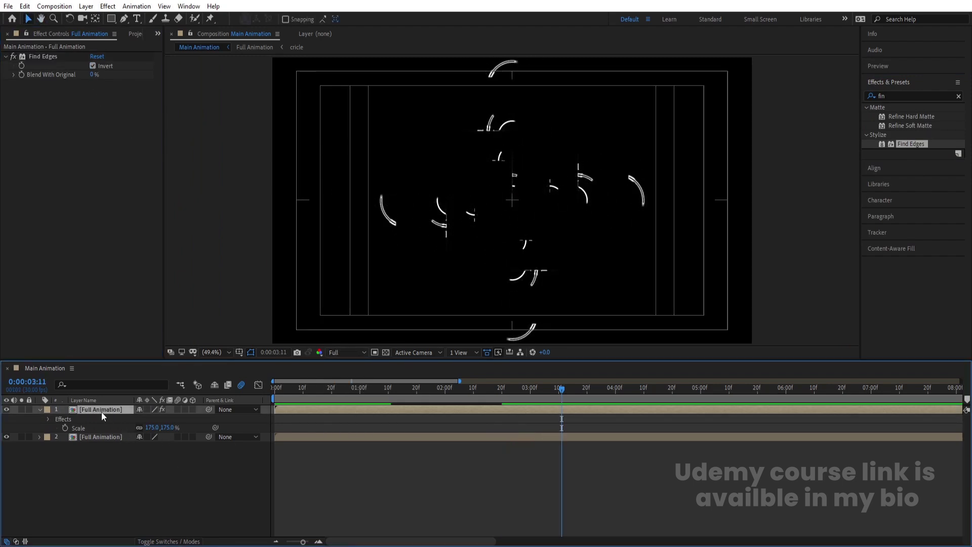
{"action": "left_click_drag", "start_coordinate": [97, 411], "coordinate": [99, 441]}
{"action": "key", "text": "Home"}
{"action": "key", "text": "space"}
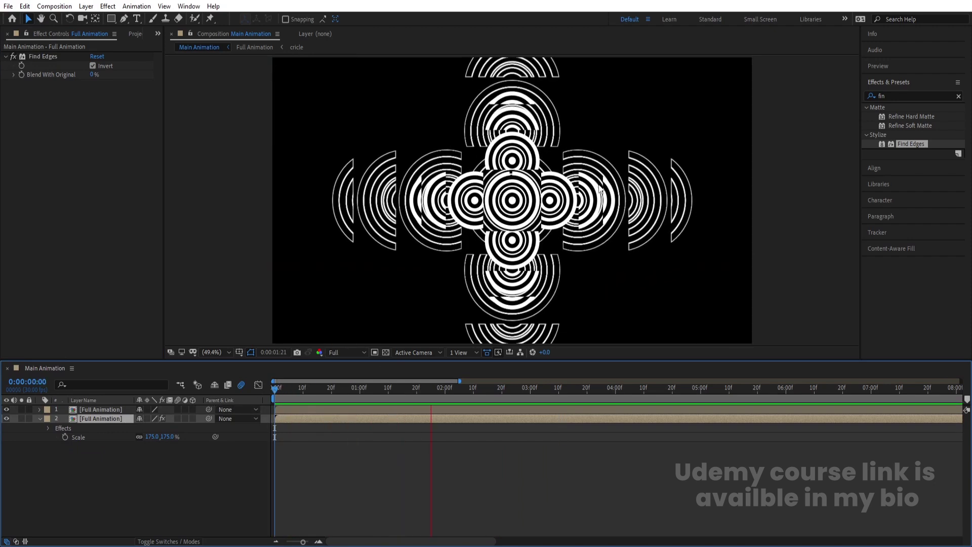
{"action": "key", "text": "space"}
- Set the outline layer's opacity to 20% and preview the composition
{"action": "key", "text": "t"}
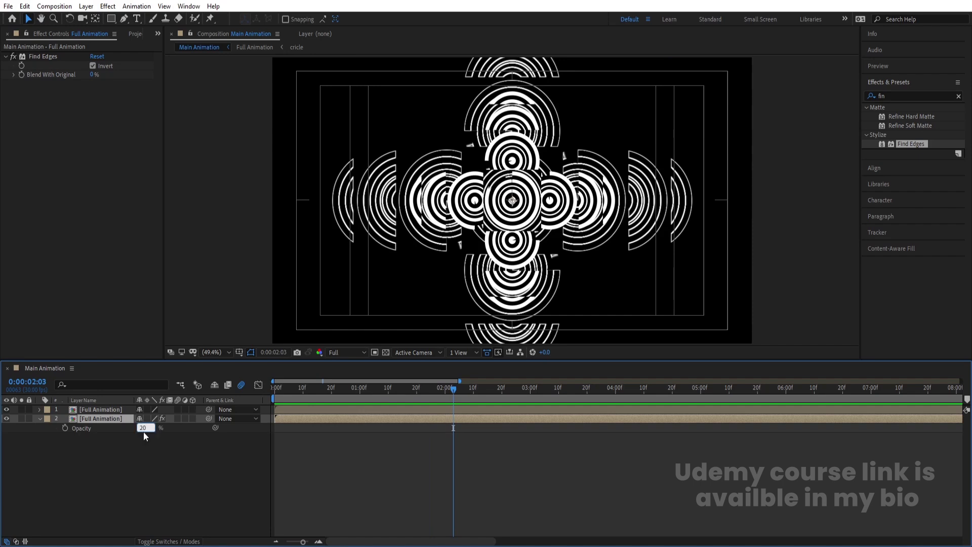
{"action": "key", "text": "Return"}
{"action": "key", "text": "space"}
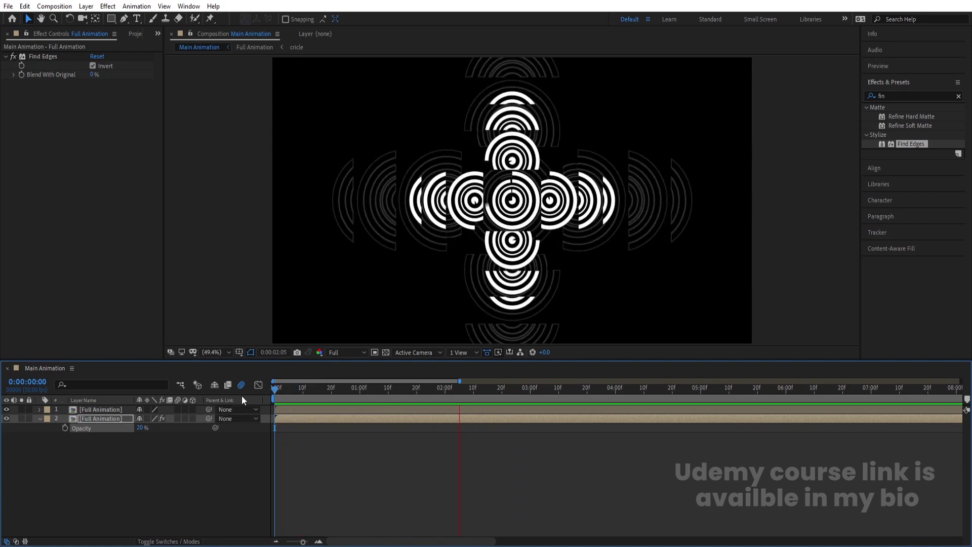
{"action": "left_click_drag", "start_coordinate": [348, 395], "coordinate": [276, 396]}
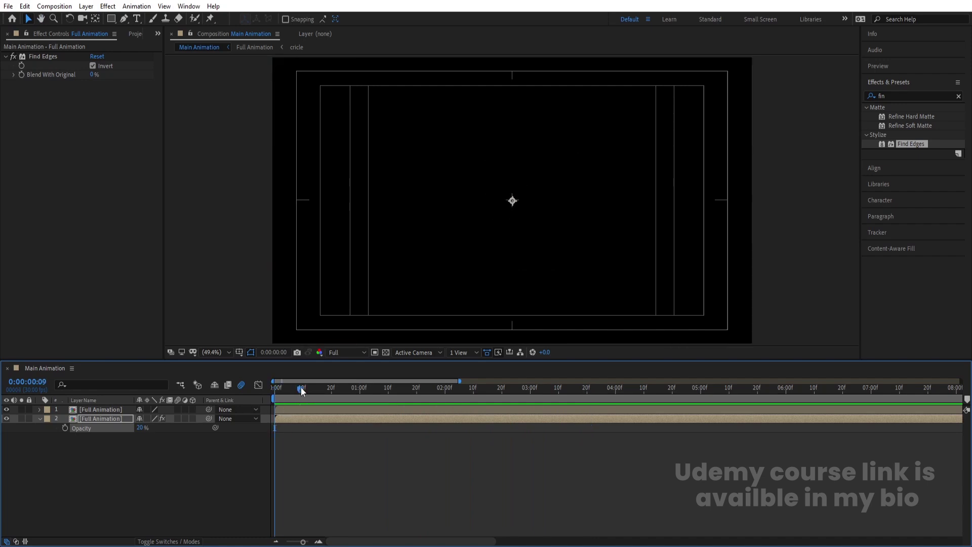
- Make the original Full Animation layer start at frame 10 and preview its delay behind the outline copy
{"action": "left_click", "coordinate": [302, 387]}
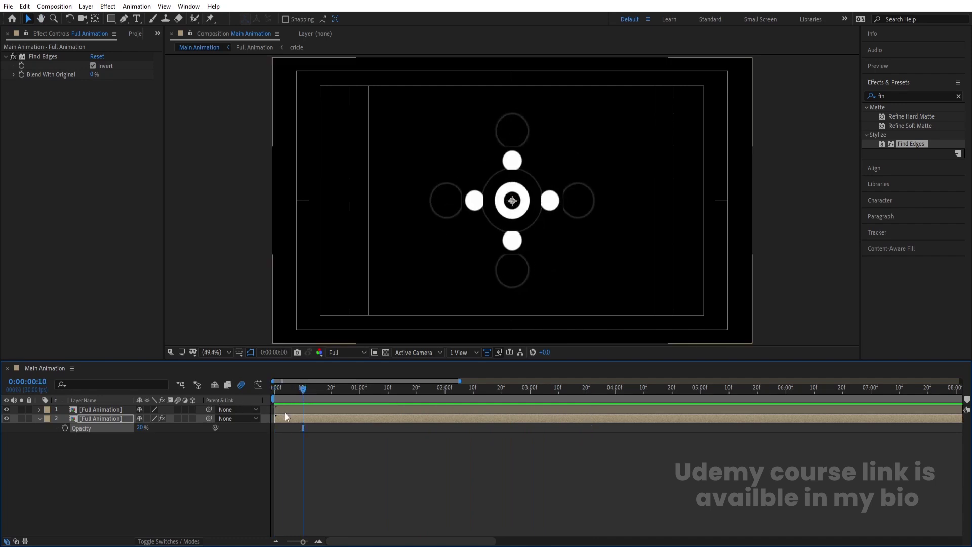
{"action": "left_click", "coordinate": [284, 410]}
{"action": "key", "text": "bracketleft"}
{"action": "key", "text": "space"}
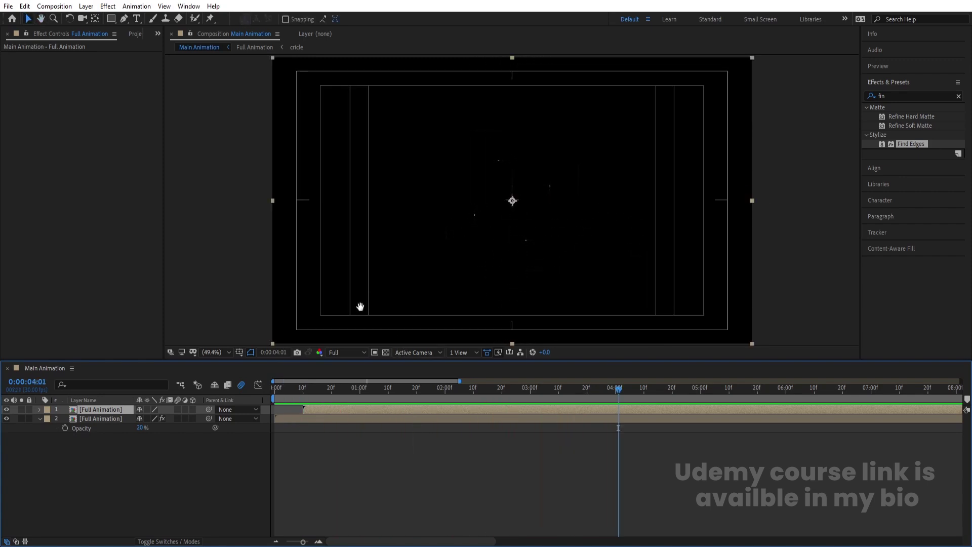
- Open the Full Animation composition and pre-compose all of its circle layers as Red
{"action": "double_click", "coordinate": [109, 412]}
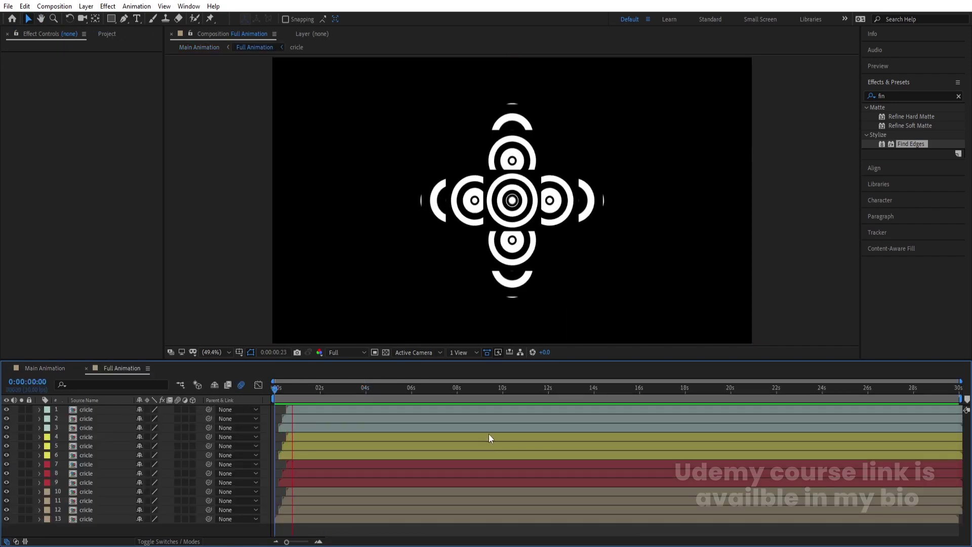
{"action": "left_click_drag", "start_coordinate": [112, 528], "coordinate": [65, 410]}
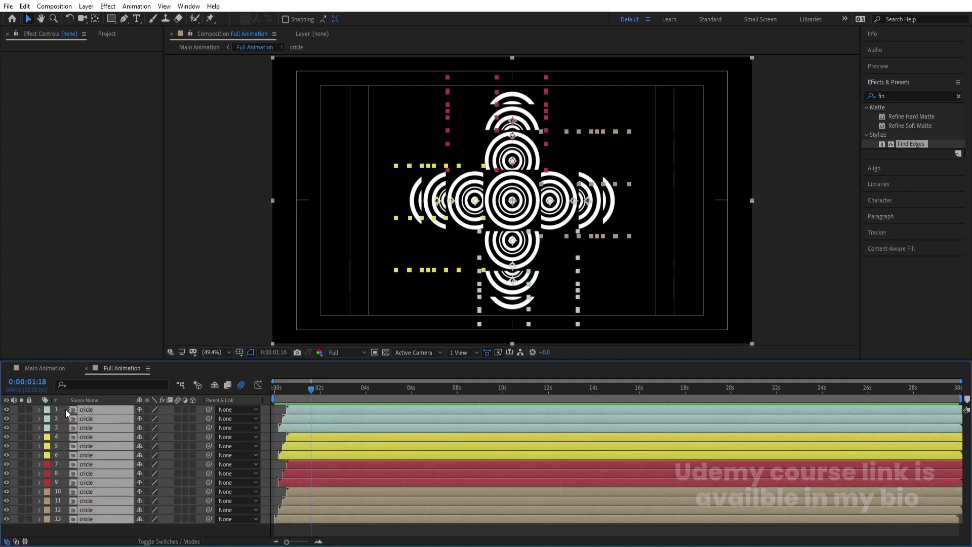
{"action": "key", "text": "ctrl+shift+c"}
{"action": "type", "text": "Re"}
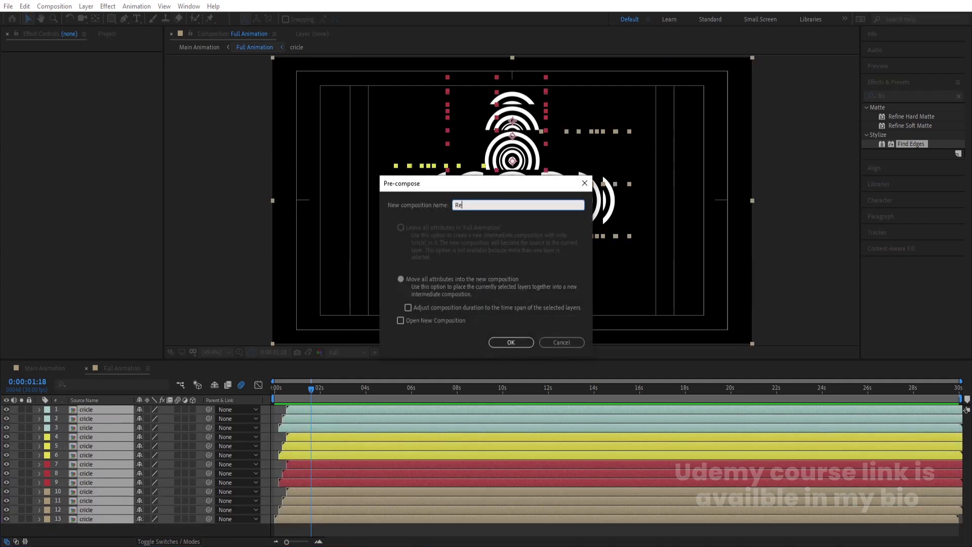
{"action": "type", "text": "d"}
{"action": "key", "text": "Return"}
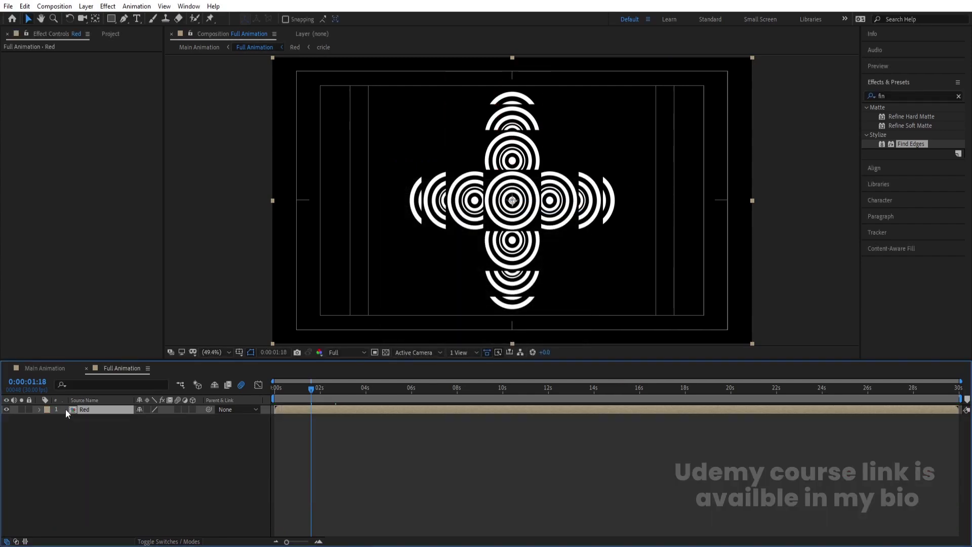
- Duplicate the Red layer into three stacked copies above it, named blue, Green and normal
{"action": "key", "text": "ctrl+d"}
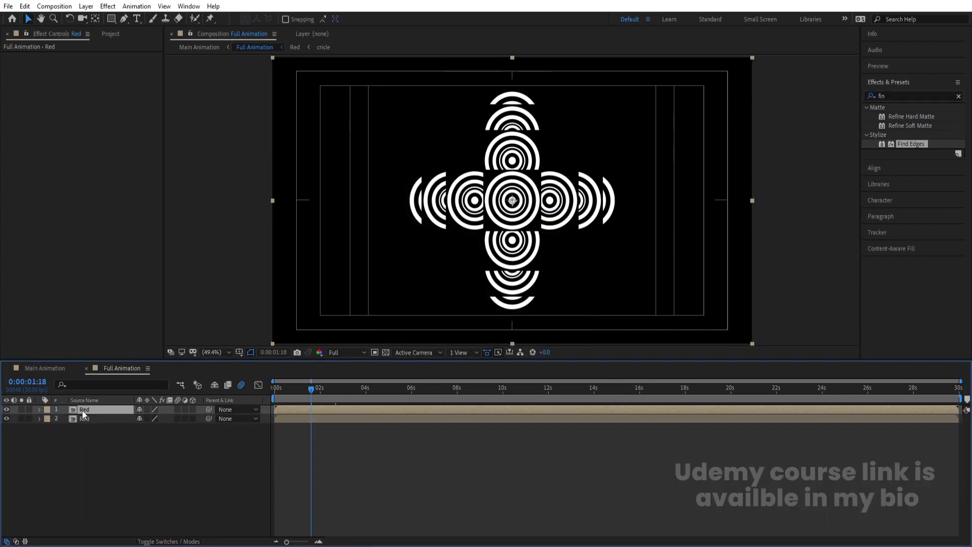
{"action": "key", "text": "Return"}
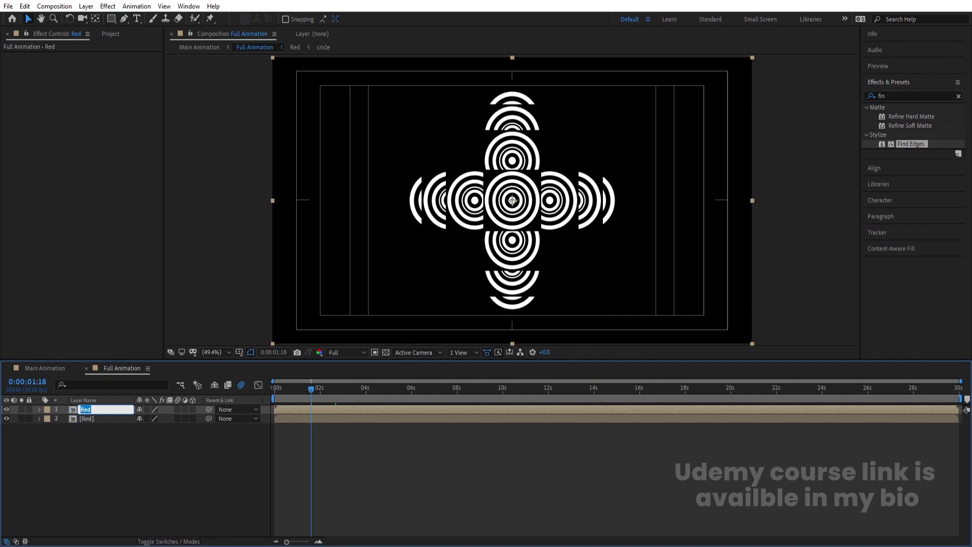
{"action": "key", "text": "Return"}
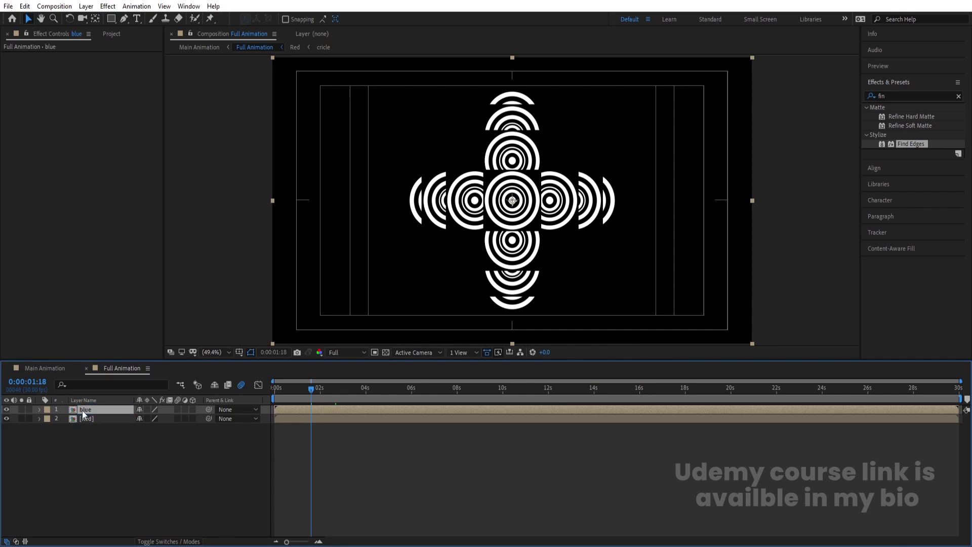
{"action": "key", "text": "ctrl+d"}
{"action": "key", "text": "Return"}
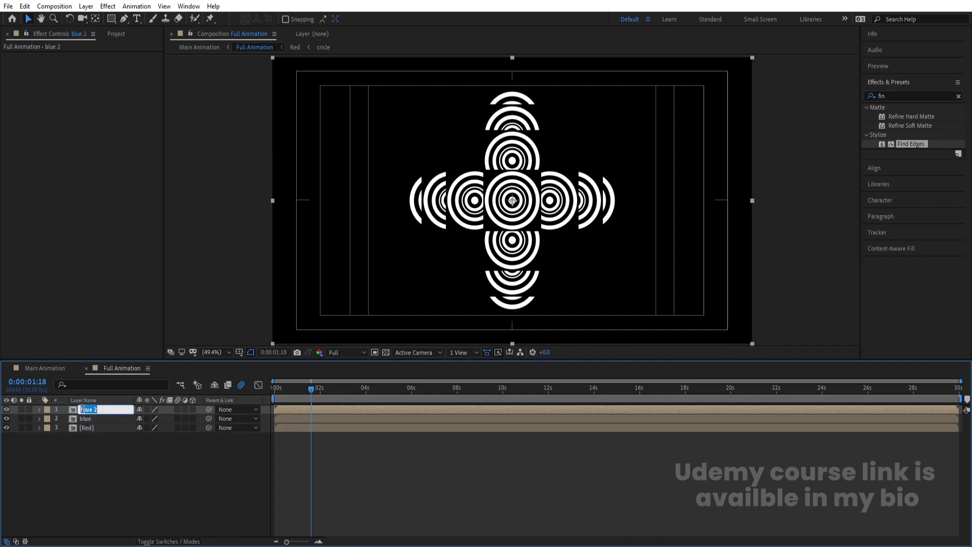
{"action": "type", "text": "Green"}
{"action": "key", "text": "Return"}
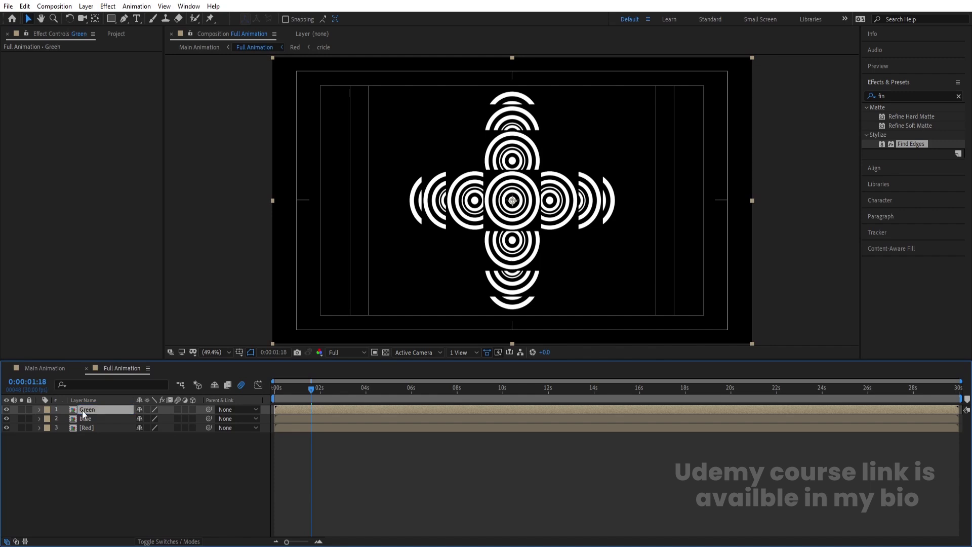
{"action": "key", "text": "ctrl+d"}
{"action": "key", "text": "Return"}
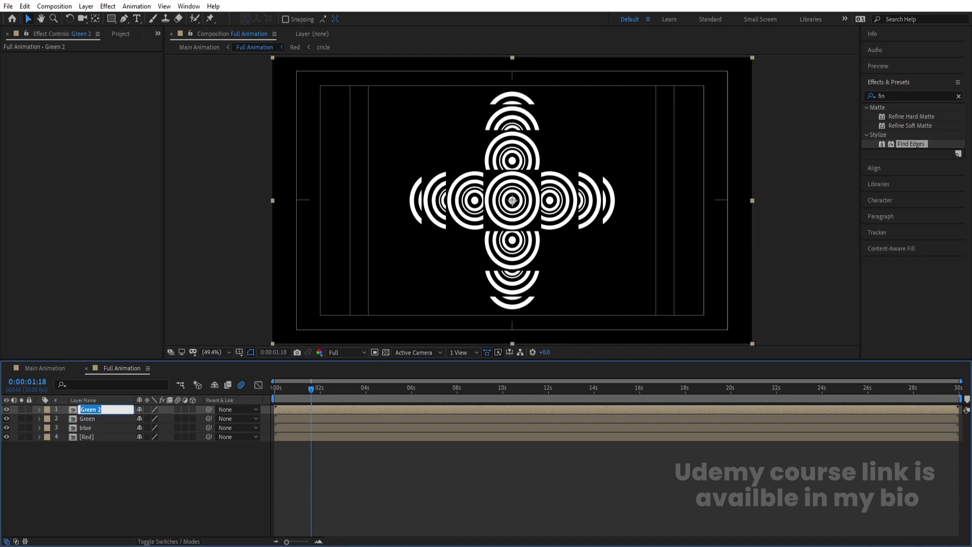
{"action": "type", "text": "normal"}
{"action": "key", "text": "Return"}
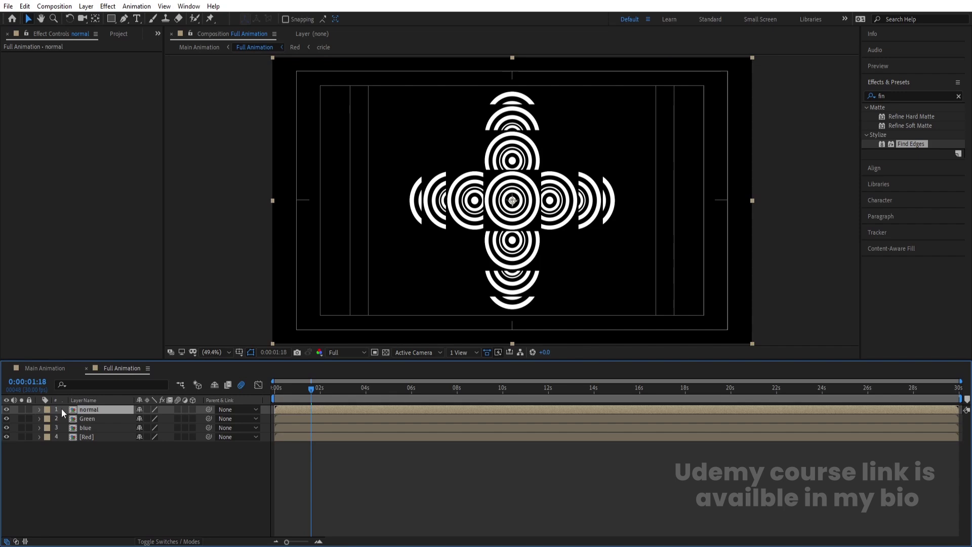
- Apply the Tint effect to the Red layer at the bottom of the stack
{"action": "left_click", "coordinate": [83, 437]}
{"action": "left_click", "coordinate": [929, 94]}
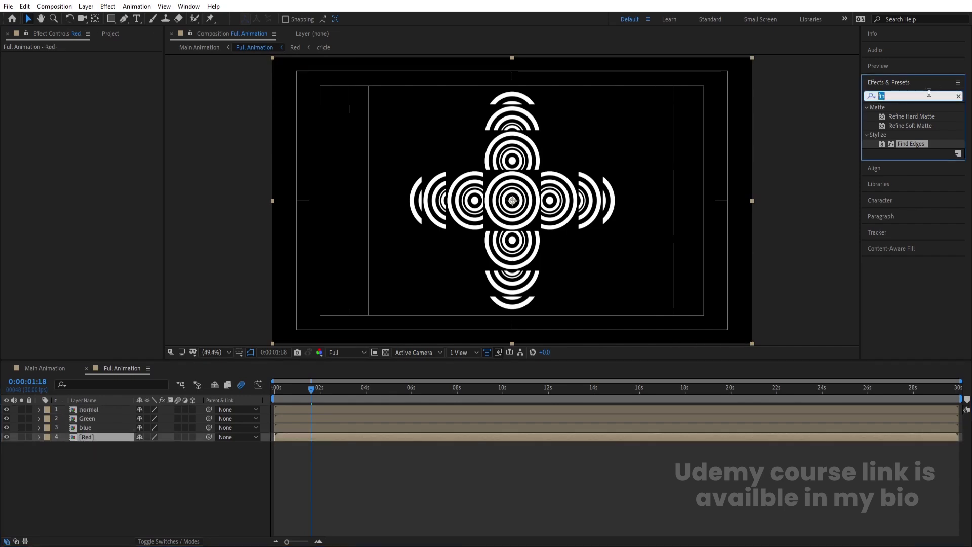
{"action": "type", "text": "tint"}
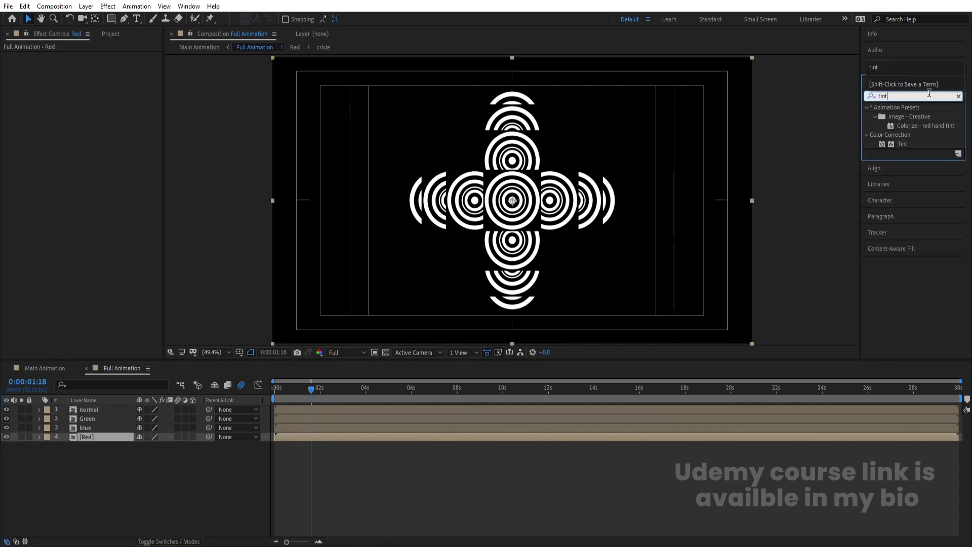
{"action": "double_click", "coordinate": [899, 147]}
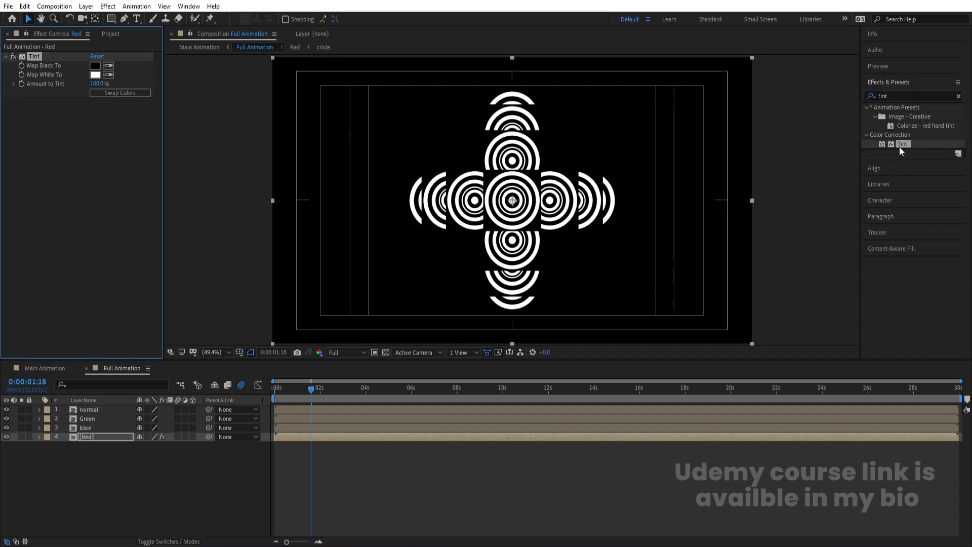
- Map the Red layer's white to bright red in its Tint effect and check the result with the layer briefly soloed
{"action": "left_click", "coordinate": [95, 75]}
{"action": "left_click", "coordinate": [246, 215]}
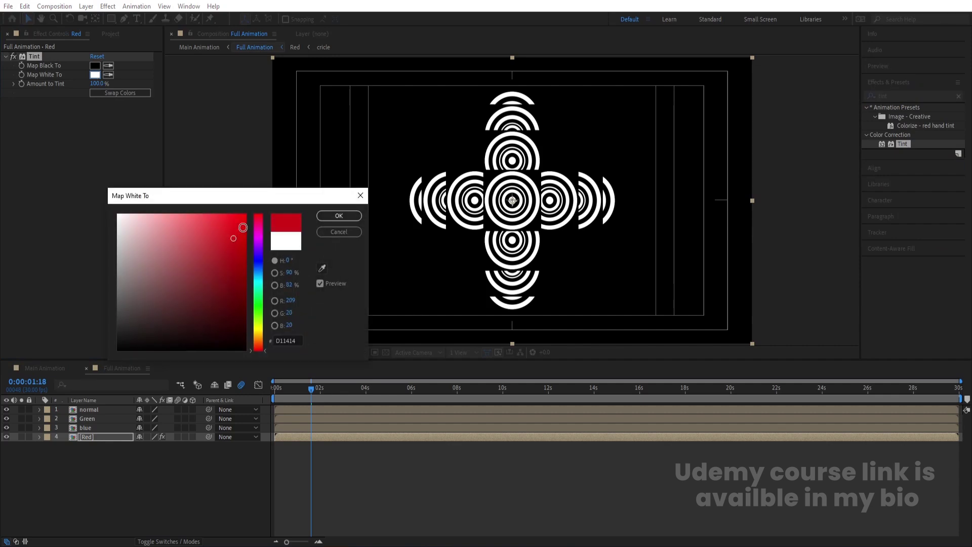
{"action": "left_click", "coordinate": [339, 216]}
{"action": "left_click", "coordinate": [22, 437]}
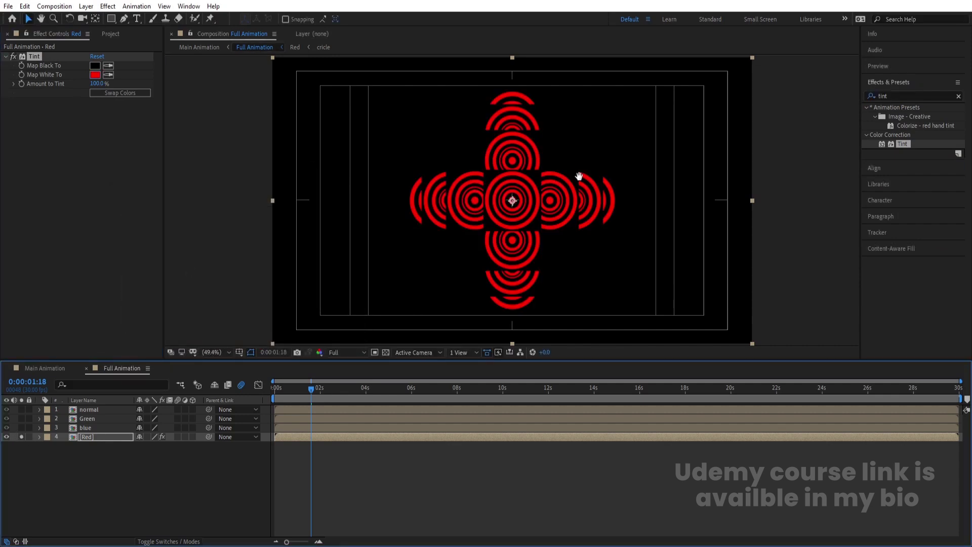
{"action": "left_click", "coordinate": [21, 437]}
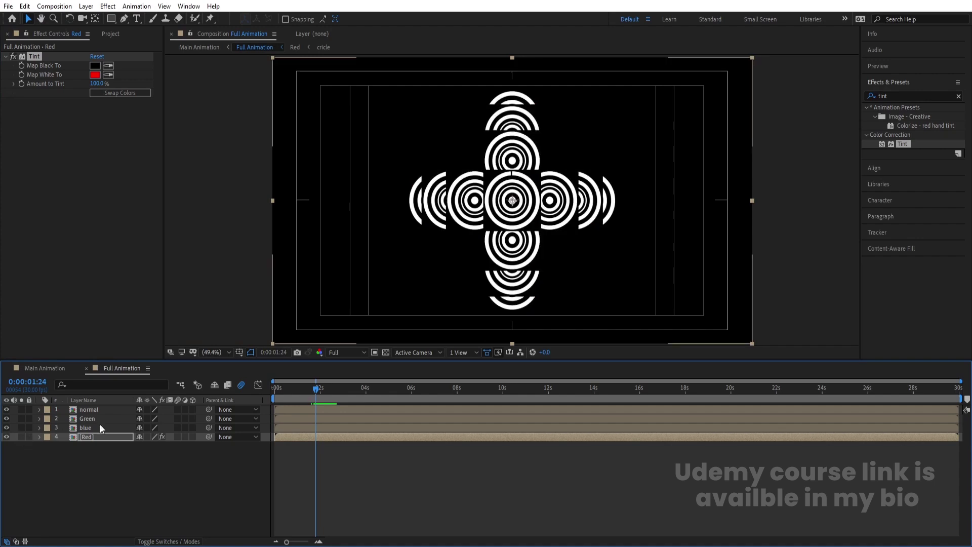
- Apply the Tint effect to the blue layer and map its white to the blue 0090FF
{"action": "left_click", "coordinate": [81, 428]}
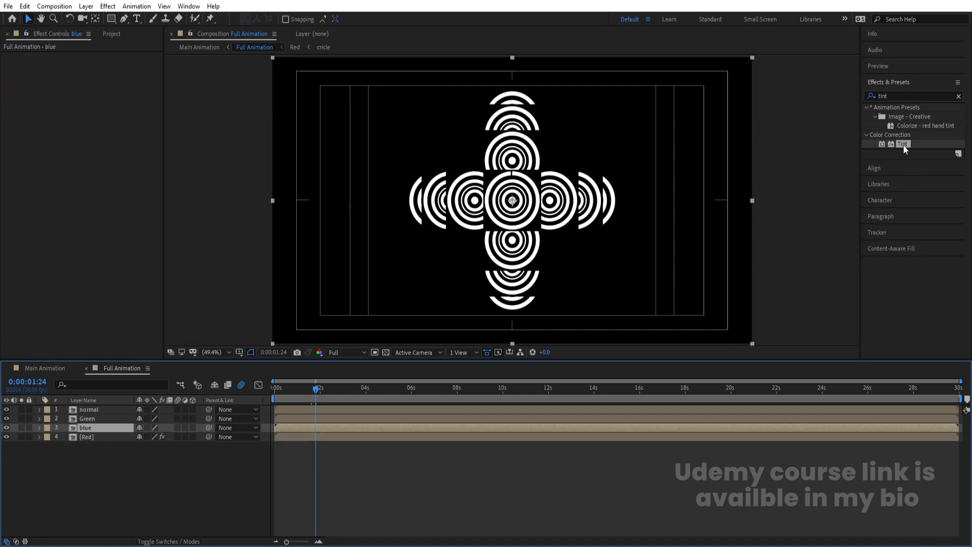
{"action": "left_click_drag", "start_coordinate": [903, 146], "coordinate": [181, 139]}
{"action": "left_click", "coordinate": [95, 75]}
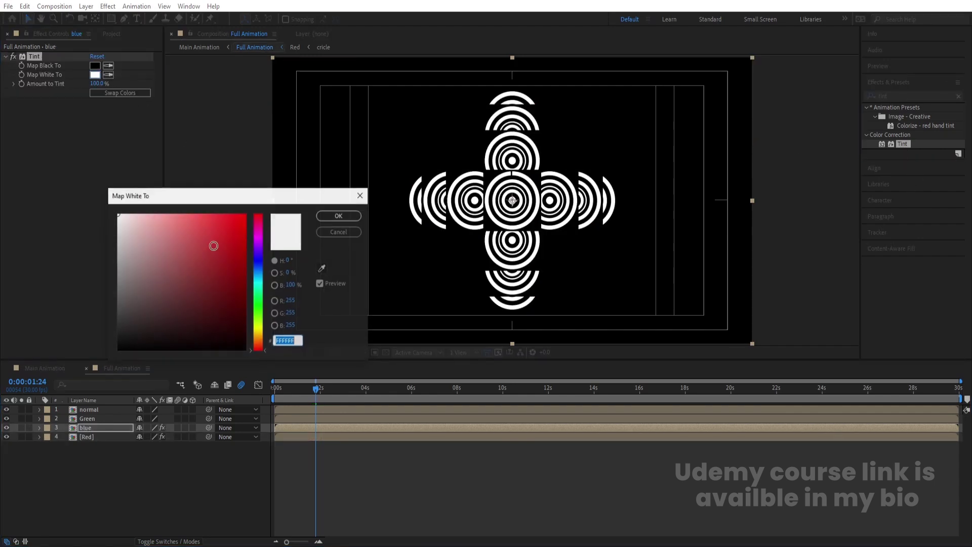
{"action": "left_click", "coordinate": [257, 273]}
{"action": "left_click_drag", "start_coordinate": [241, 219], "coordinate": [268, 171]}
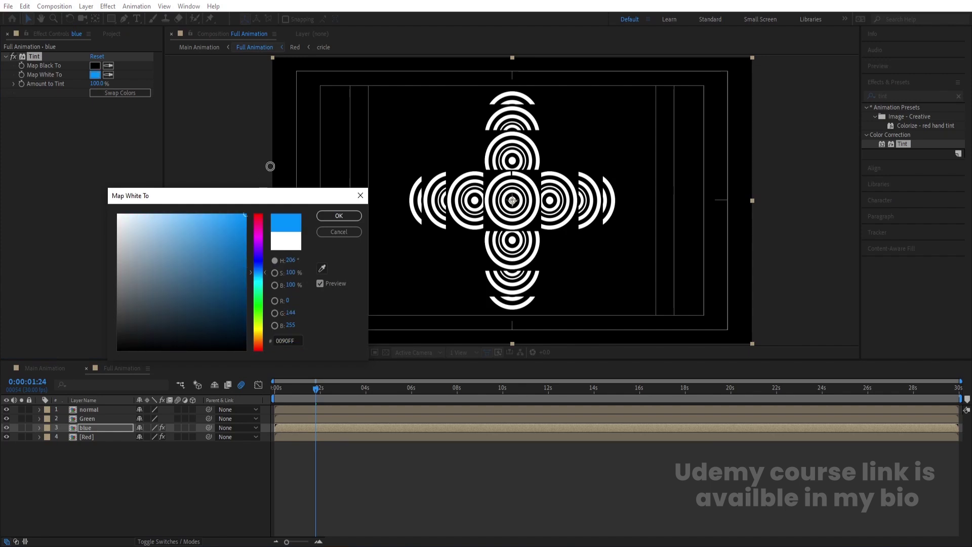
{"action": "left_click", "coordinate": [330, 217]}
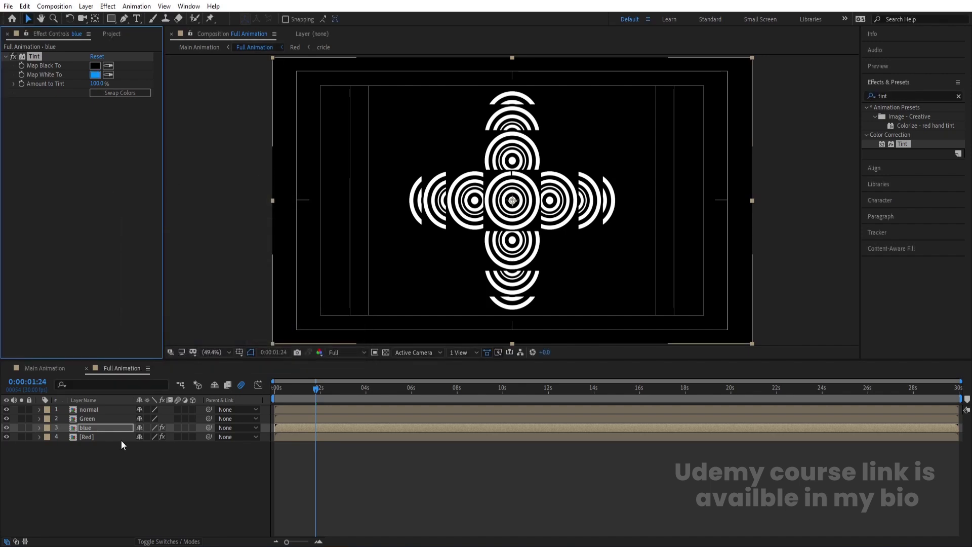
- Apply the Tint effect to the Green layer and map its white to bright green
{"action": "left_click", "coordinate": [97, 418]}
{"action": "left_click_drag", "start_coordinate": [901, 149], "coordinate": [67, 90]}
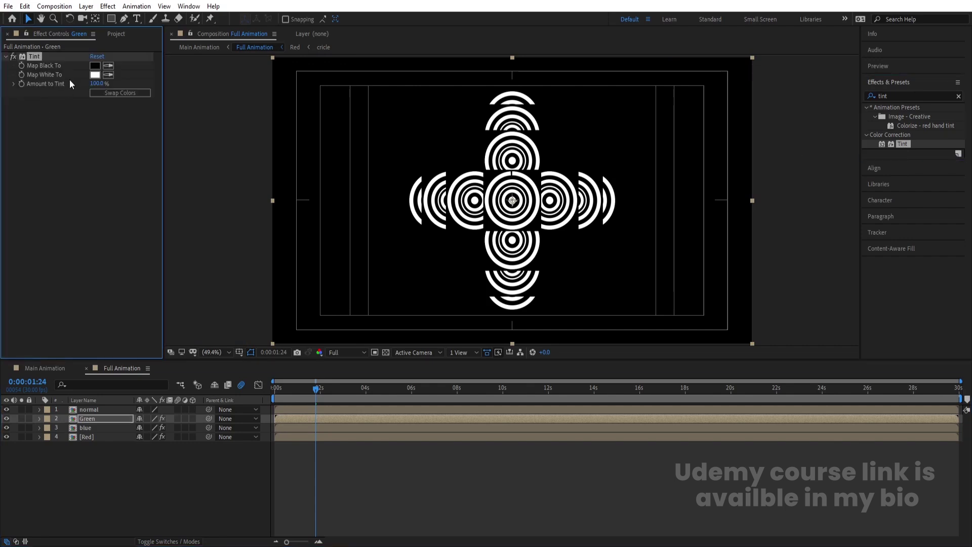
{"action": "left_click", "coordinate": [95, 76]}
{"action": "left_click", "coordinate": [259, 306]}
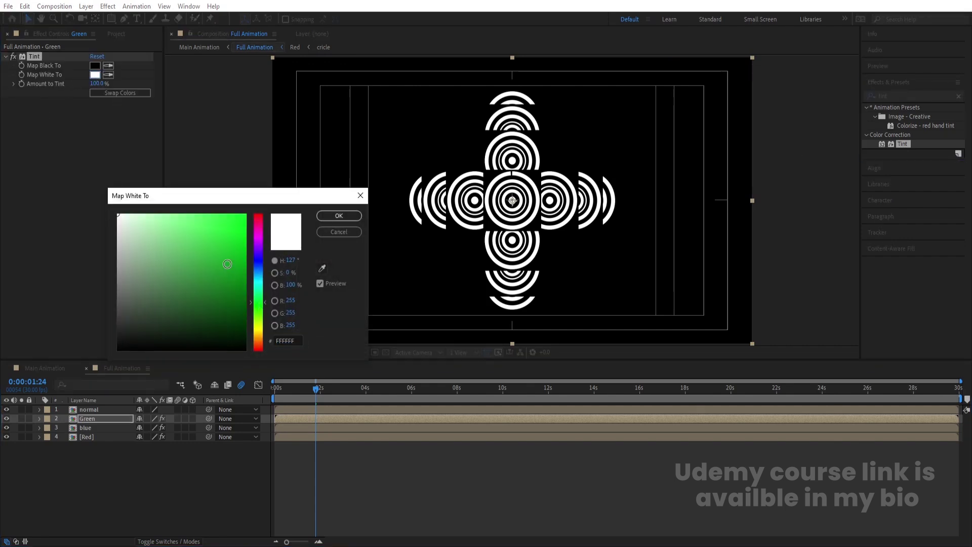
{"action": "left_click", "coordinate": [245, 215]}
{"action": "left_click", "coordinate": [339, 215]}
- Stagger the layers so that blue starts at frame 5, Green at frame 10 and normal at frame 15
{"action": "left_click", "coordinate": [278, 389]}
{"action": "scroll", "coordinate": [287, 445], "scroll_direction": "up", "scroll_amount": 5}
{"action": "left_click", "coordinate": [300, 457]}
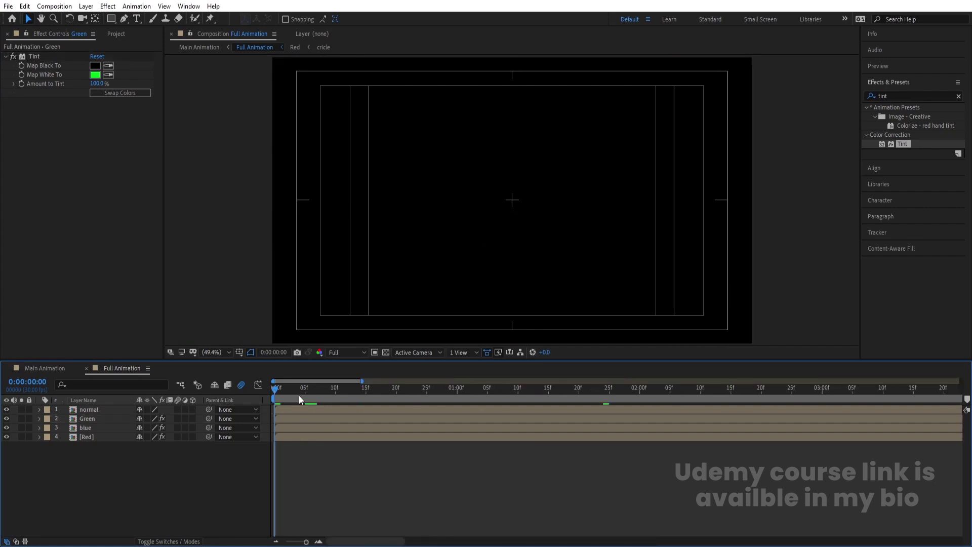
{"action": "left_click_drag", "start_coordinate": [301, 393], "coordinate": [305, 395]}
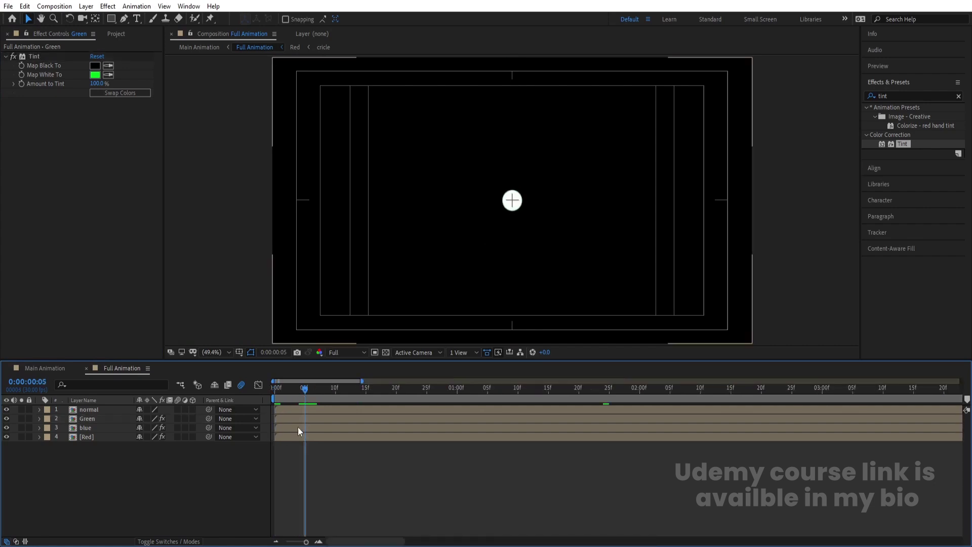
{"action": "left_click", "coordinate": [299, 429]}
{"action": "key", "text": "["}
{"action": "left_click", "coordinate": [337, 403]}
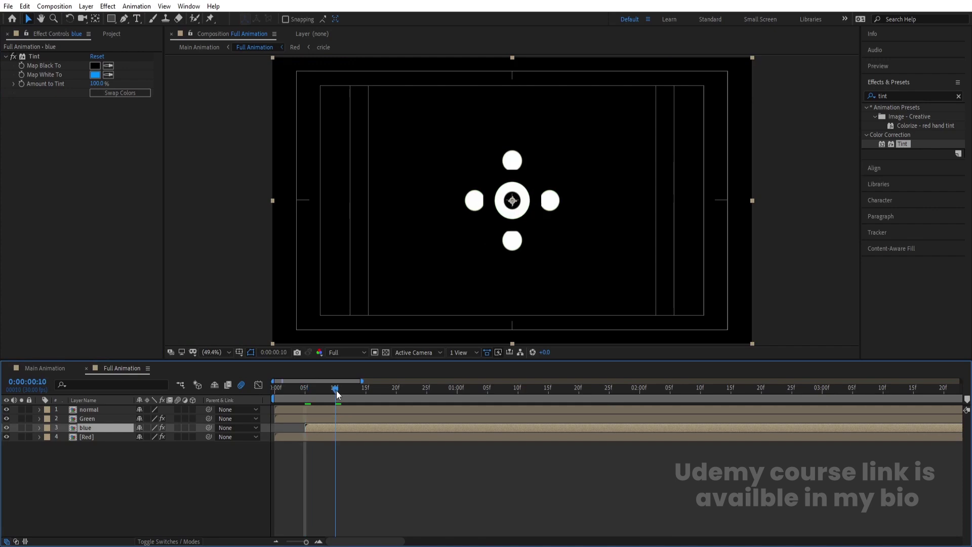
{"action": "left_click", "coordinate": [333, 421]}
{"action": "key", "text": "["}
{"action": "left_click", "coordinate": [366, 390]}
{"action": "left_click", "coordinate": [365, 409]}
{"action": "key", "text": "["}
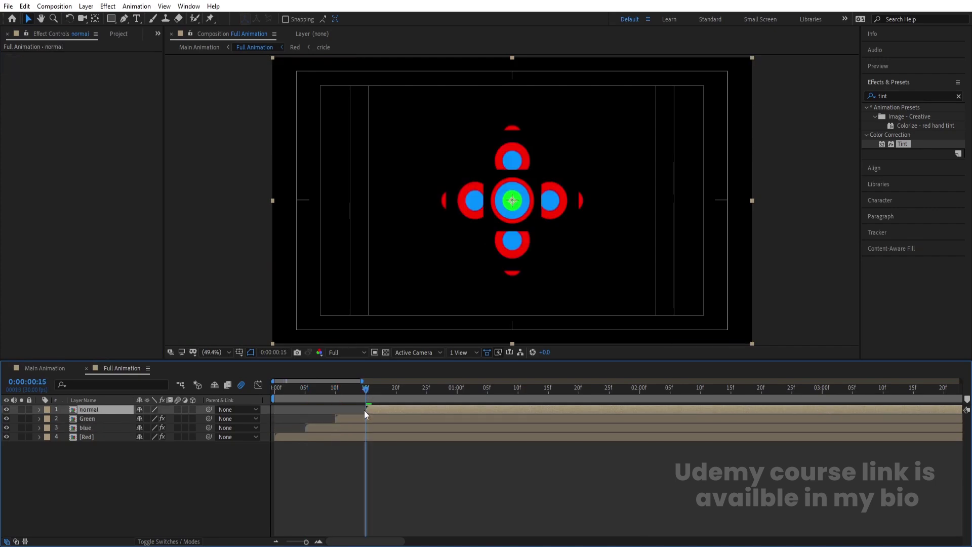
- Preview the five-frame stagger and reset all four layers to start at frame 0
{"action": "key", "text": "space"}
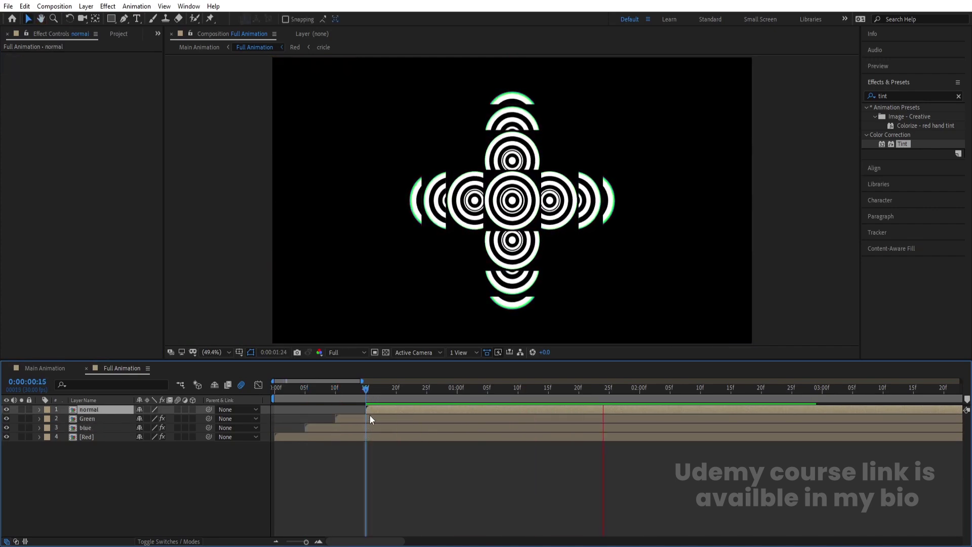
{"action": "key", "text": "space"}
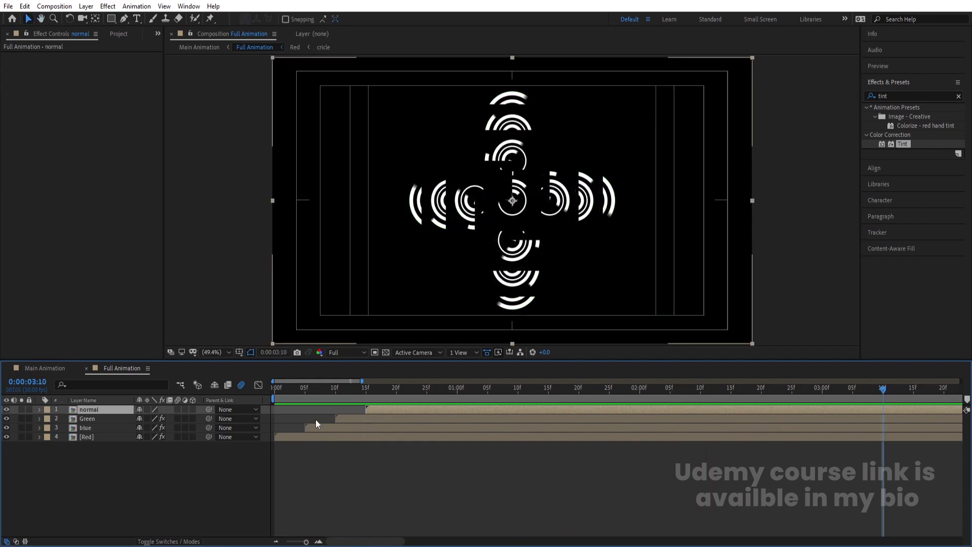
{"action": "key", "text": "Home"}
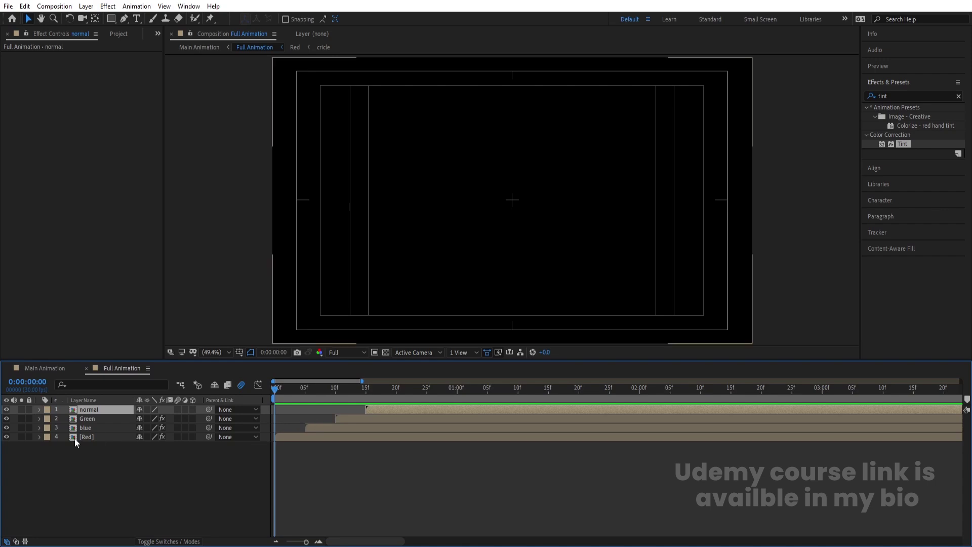
{"action": "key", "text": "ctrl+a"}
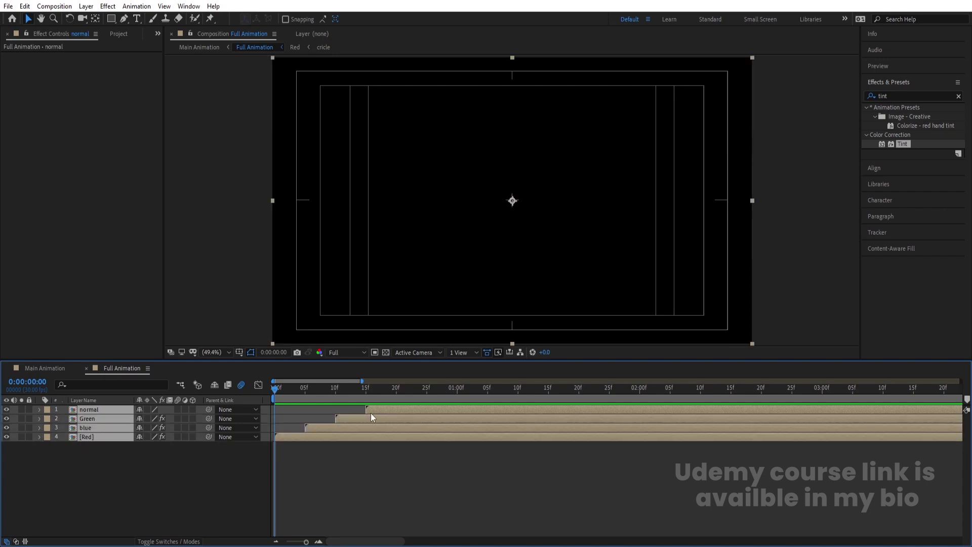
{"action": "key", "text": "bracketleft"}
{"action": "left_click", "coordinate": [83, 496]}
- Try moving the normal layer to the bottom of the stack, and undo the reorder
{"action": "left_click", "coordinate": [88, 412]}
{"action": "left_click_drag", "start_coordinate": [88, 412], "coordinate": [91, 455]}
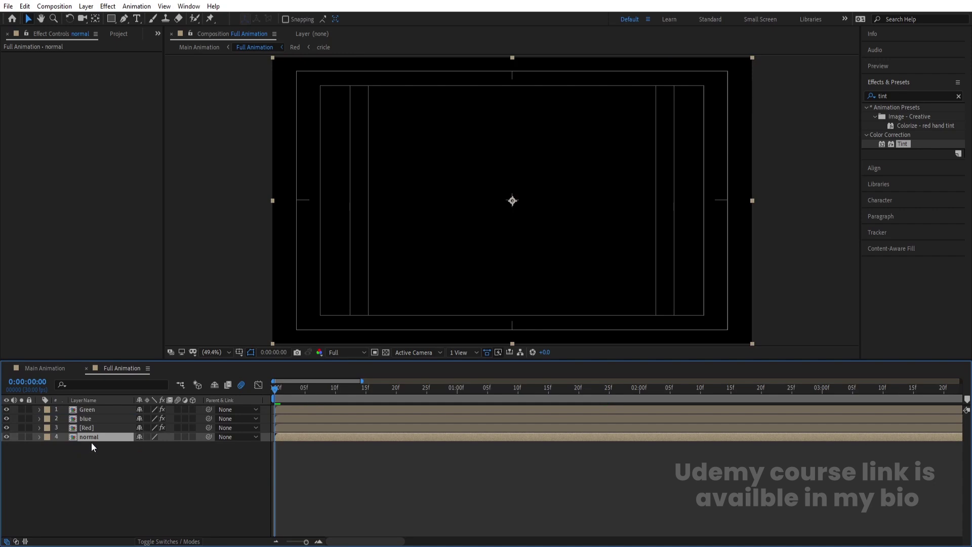
{"action": "left_click", "coordinate": [293, 453]}
{"action": "key", "text": "equal"}
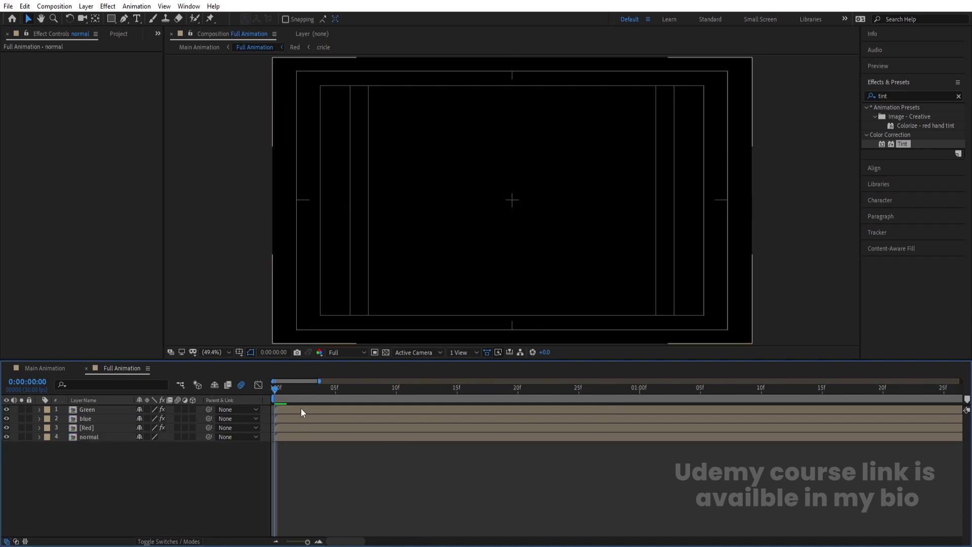
{"action": "key", "text": "ctrl+z"}
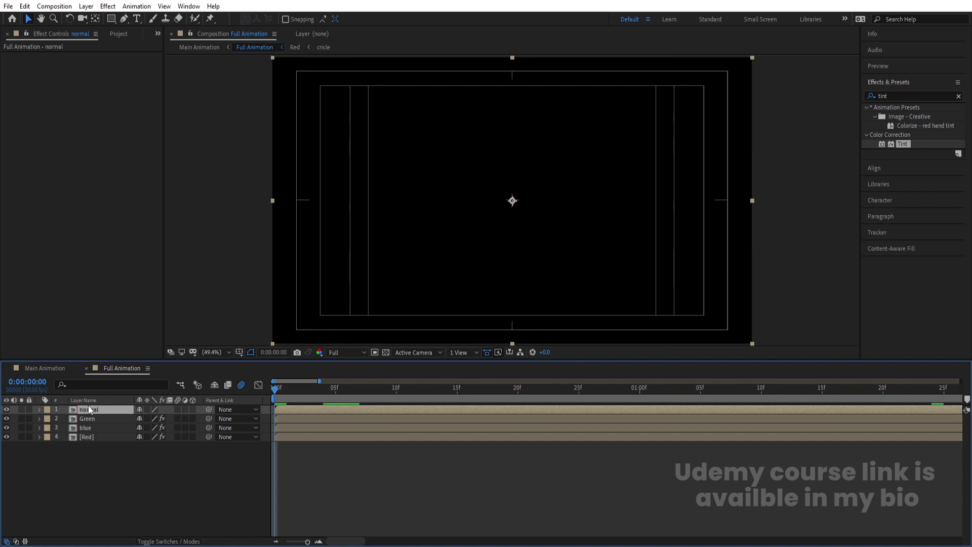
- Stagger the layers one frame apart, starting blue at frame 1, Green at frame 2 and normal at frame 3
{"action": "left_click", "coordinate": [288, 397]}
{"action": "left_click", "coordinate": [287, 427]}
{"action": "key", "text": "bracketleft"}
{"action": "left_click", "coordinate": [302, 391]}
{"action": "left_click", "coordinate": [306, 418]}
{"action": "key", "text": "bracketleft"}
{"action": "left_click", "coordinate": [310, 390]}
{"action": "left_click", "coordinate": [312, 411]}
{"action": "key", "text": "bracketleft"}
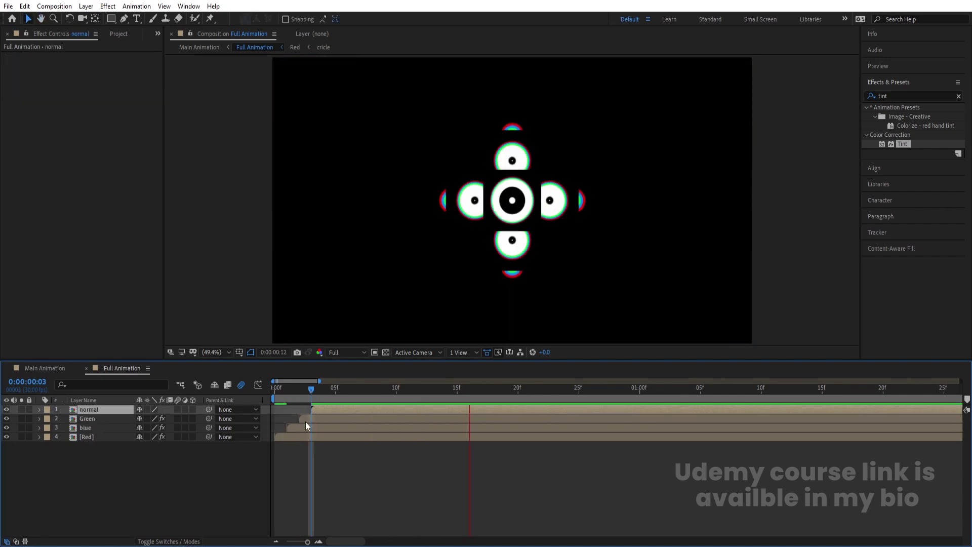
- Preview the one-frame colour stagger from the beginning of the composition
{"action": "key", "text": "space"}
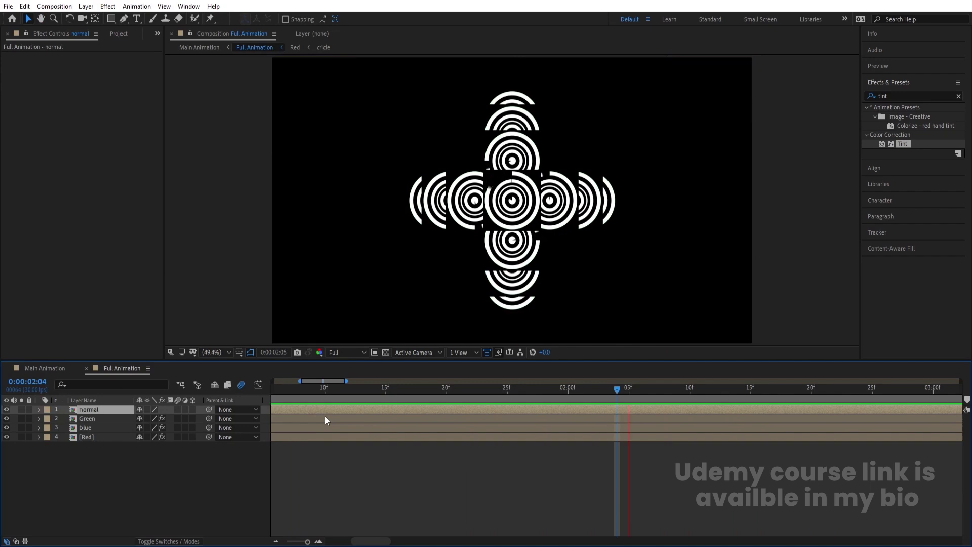
{"action": "key", "text": "minus"}
{"action": "key", "text": "minus"}
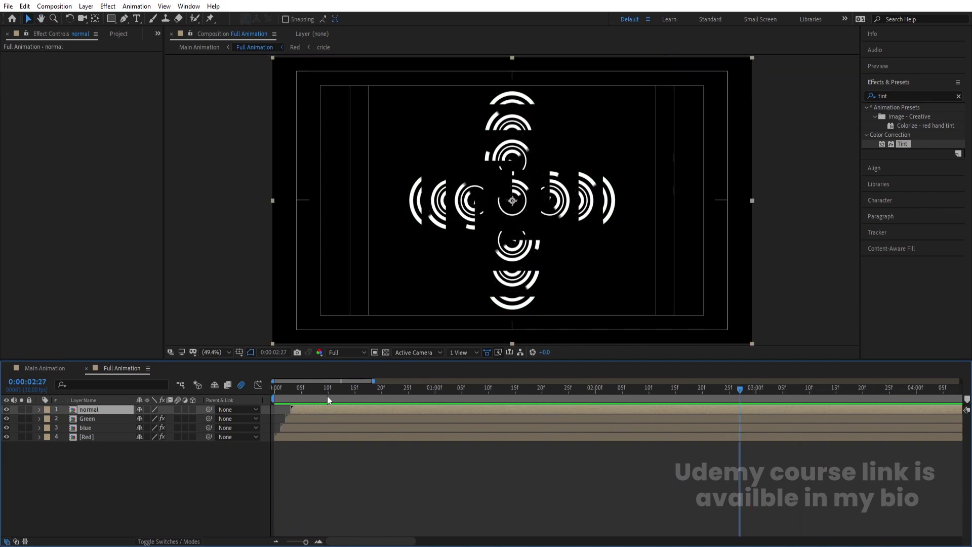
{"action": "key", "text": "Home"}
{"action": "key", "text": "space"}
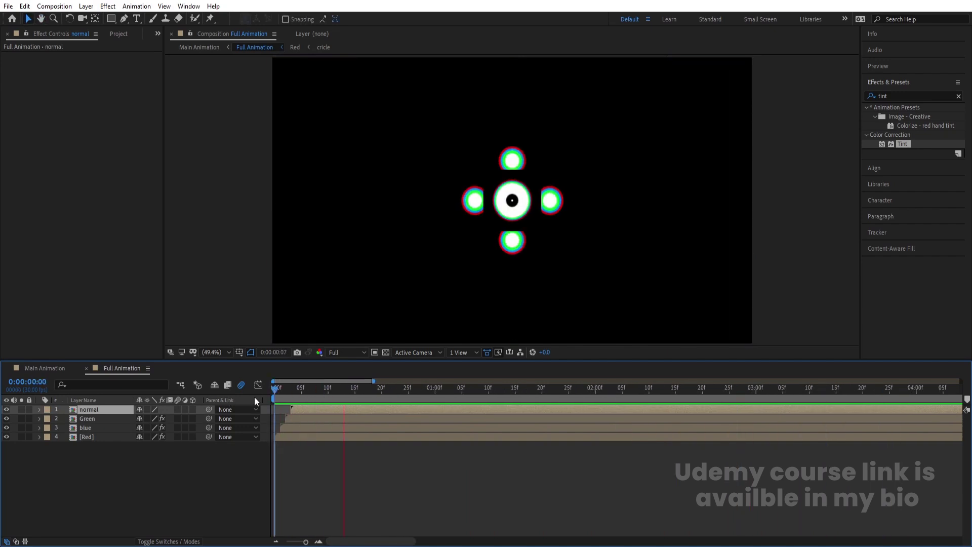
{"action": "key", "text": "space"}
- Widen the stagger so that blue starts at frame 2, Green at frame 4 and normal at frame 6, and preview it
{"action": "key", "text": "equal"}
{"action": "key", "text": "equal"}
{"action": "left_click_drag", "start_coordinate": [318, 430], "coordinate": [408, 416]}
{"action": "key", "text": "space"}
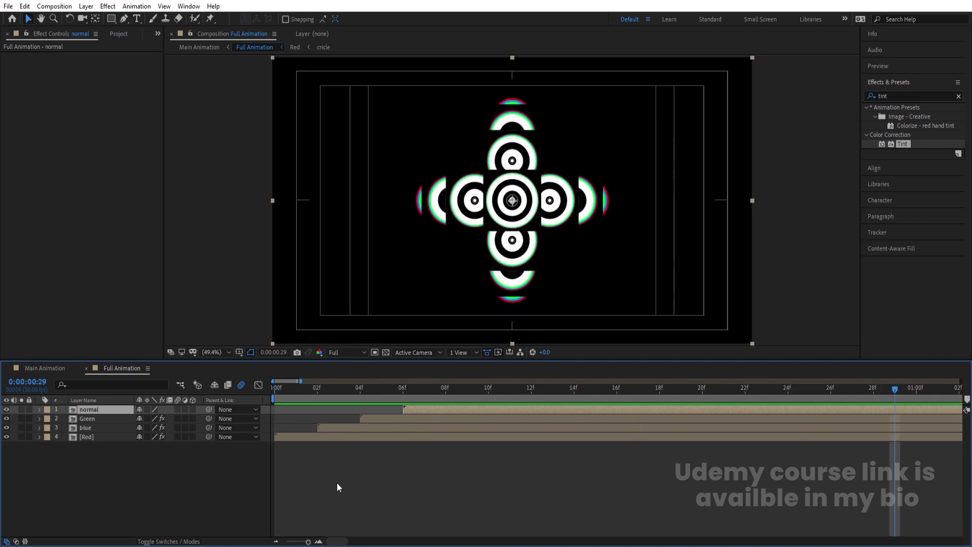
- Duplicate the normal layer and shift the copy to start at frame 10
{"action": "key", "text": "minus"}
{"action": "left_click", "coordinate": [329, 464]}
{"action": "left_click", "coordinate": [382, 408]}
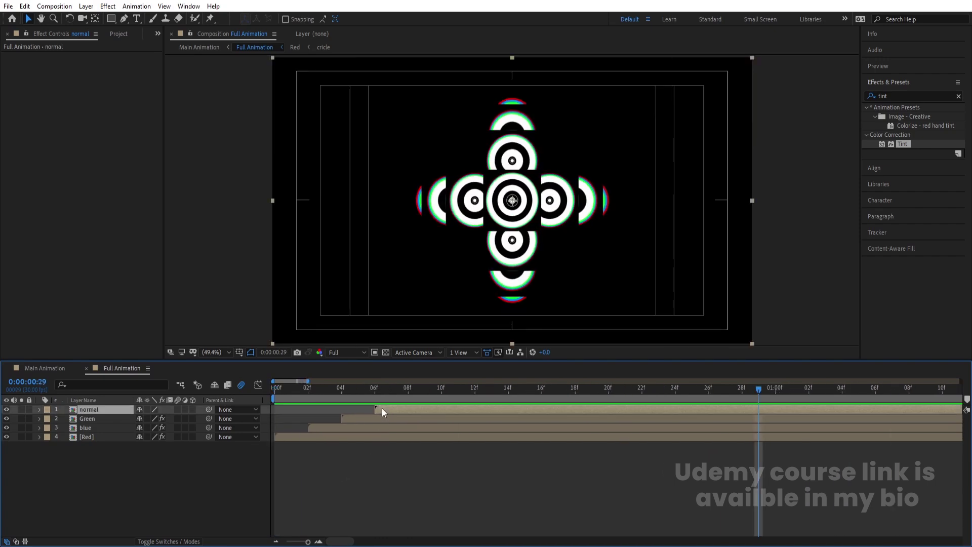
{"action": "key", "text": "ctrl+d"}
{"action": "left_click_drag", "start_coordinate": [382, 408], "coordinate": [445, 412]}
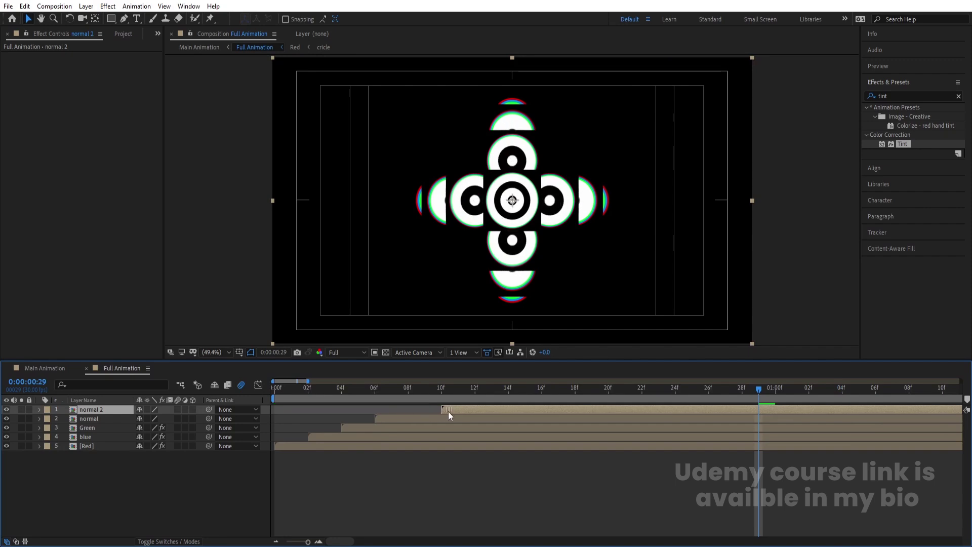
- Apply the Find Edges effect to the original normal layer and turn on its Invert option
{"action": "left_click", "coordinate": [422, 394]}
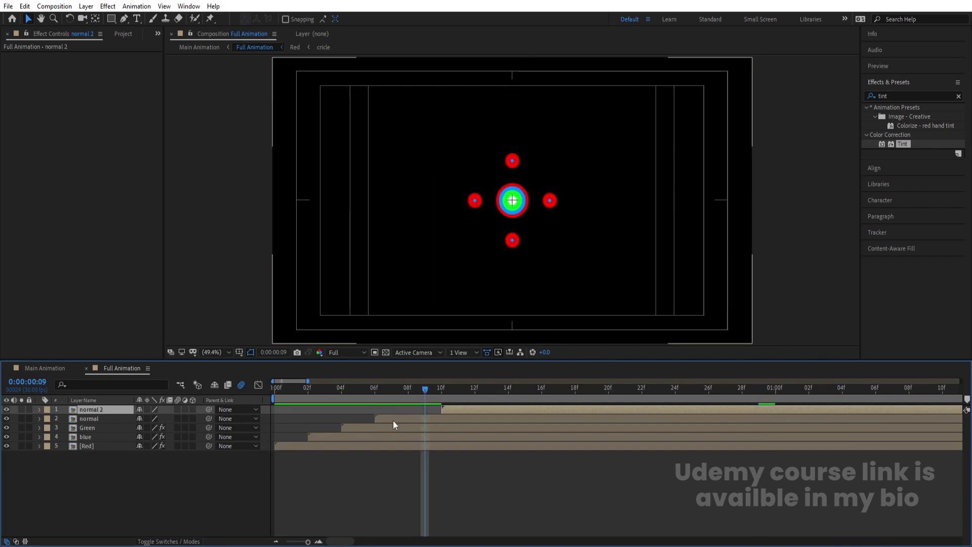
{"action": "left_click", "coordinate": [394, 421]}
{"action": "left_click", "coordinate": [898, 95]}
{"action": "type", "text": "fon"}
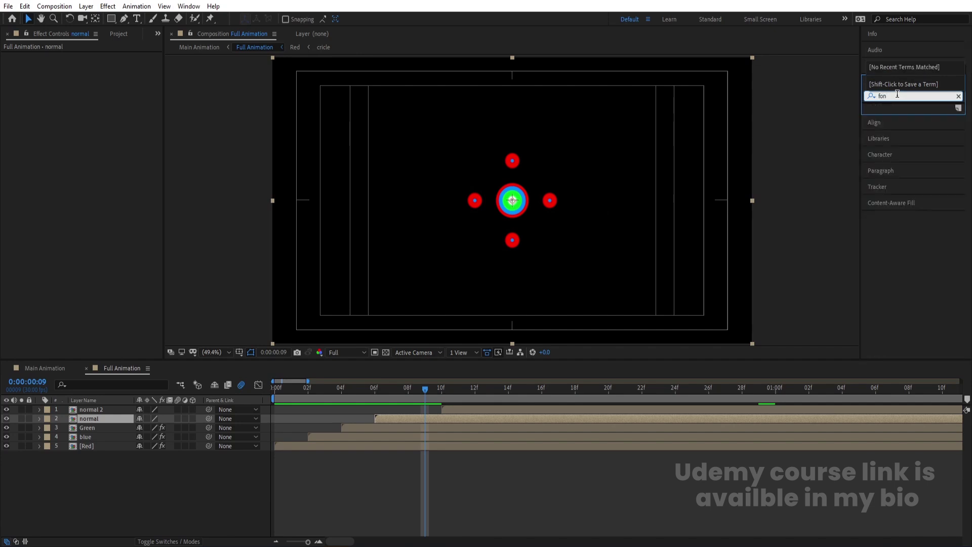
{"action": "type", "text": "fin"}
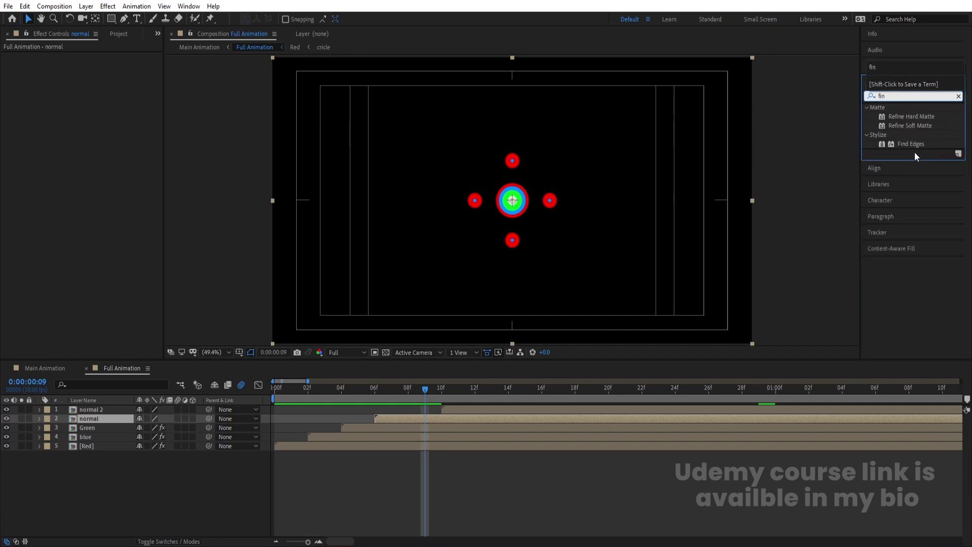
{"action": "double_click", "coordinate": [912, 143]}
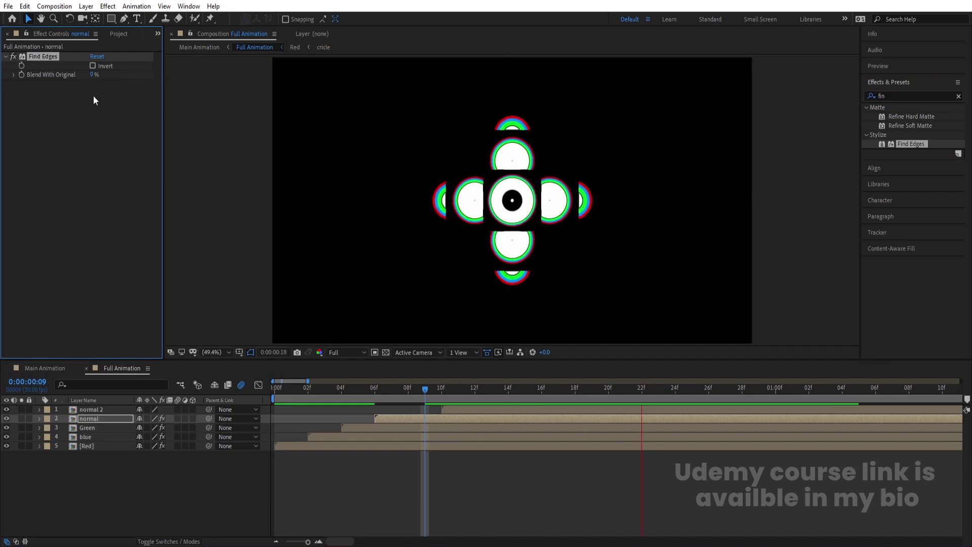
{"action": "left_click", "coordinate": [92, 66]}
- Preview the animation with the inverted edges and reselect the original normal layer
{"action": "key", "text": "space"}
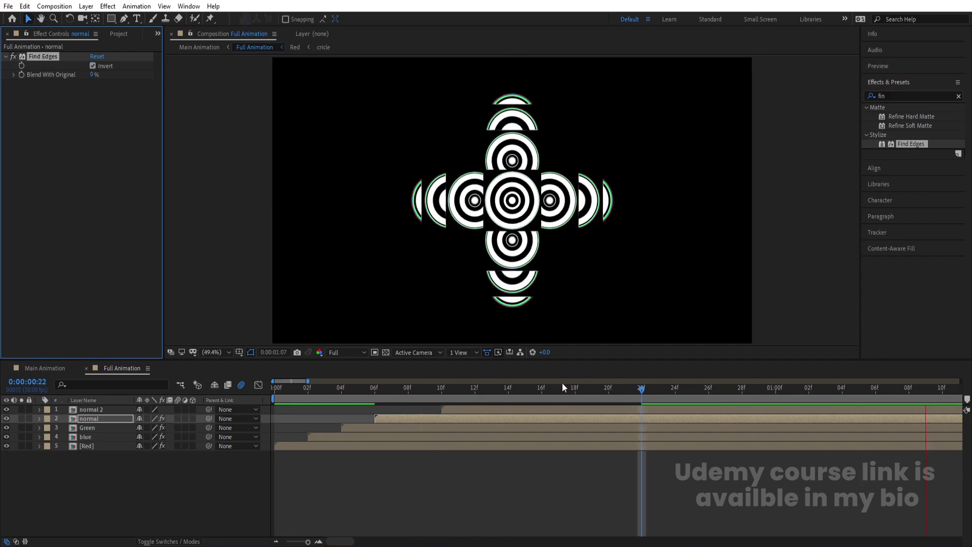
{"action": "key", "text": "space"}
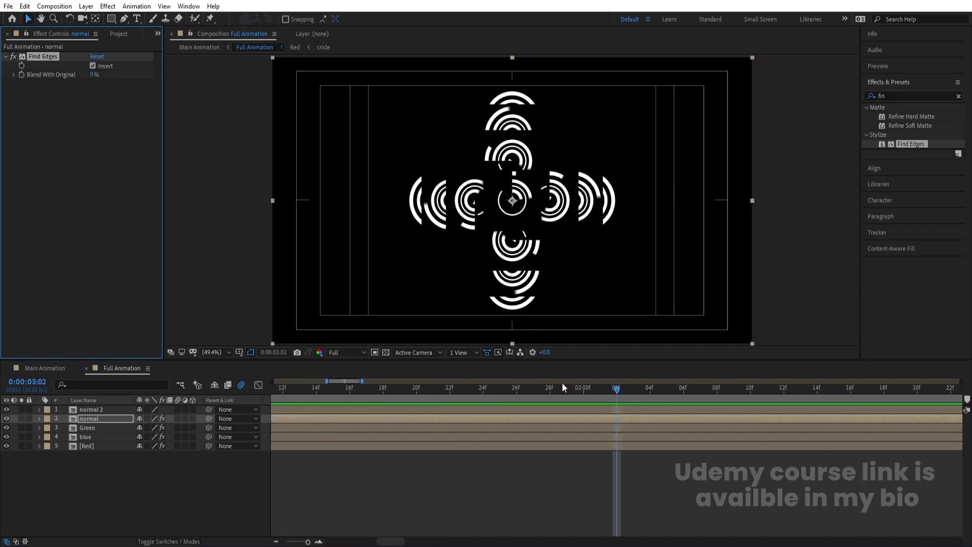
{"action": "key", "text": "minus"}
{"action": "key", "text": "minus"}
{"action": "key", "text": "minus"}
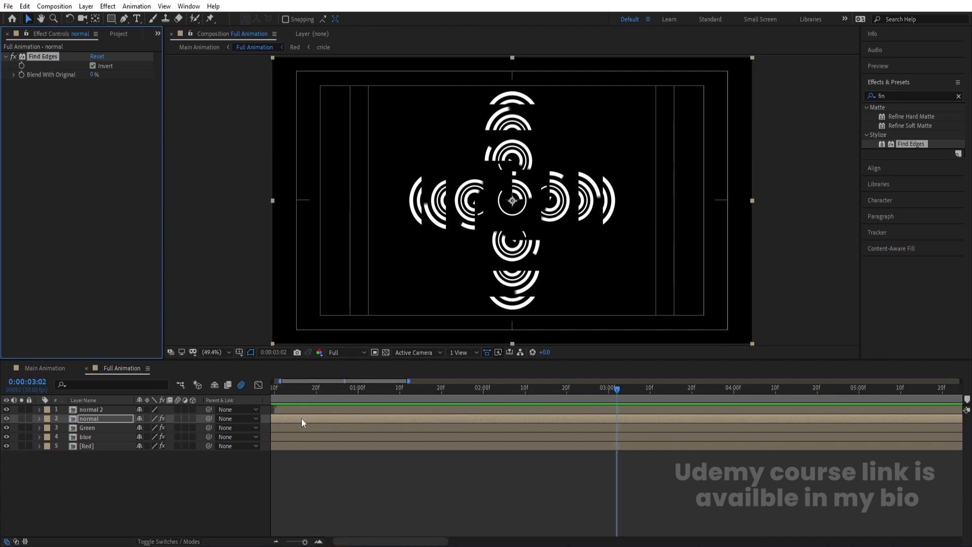
{"action": "left_click", "coordinate": [303, 418]}
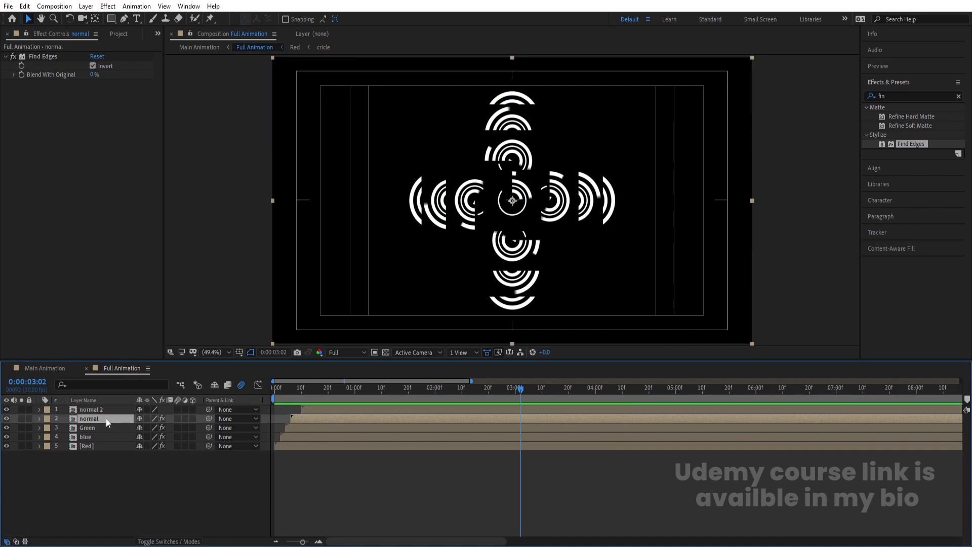
- Duplicate the edge-outlined normal layer, move the copy to the top of the stack and shift it to start at about frame 11
{"action": "key", "text": "ctrl+d"}
{"action": "left_click_drag", "start_coordinate": [105, 418], "coordinate": [103, 409]}
{"action": "left_click_drag", "start_coordinate": [324, 389], "coordinate": [301, 391]}
{"action": "key", "text": "space"}
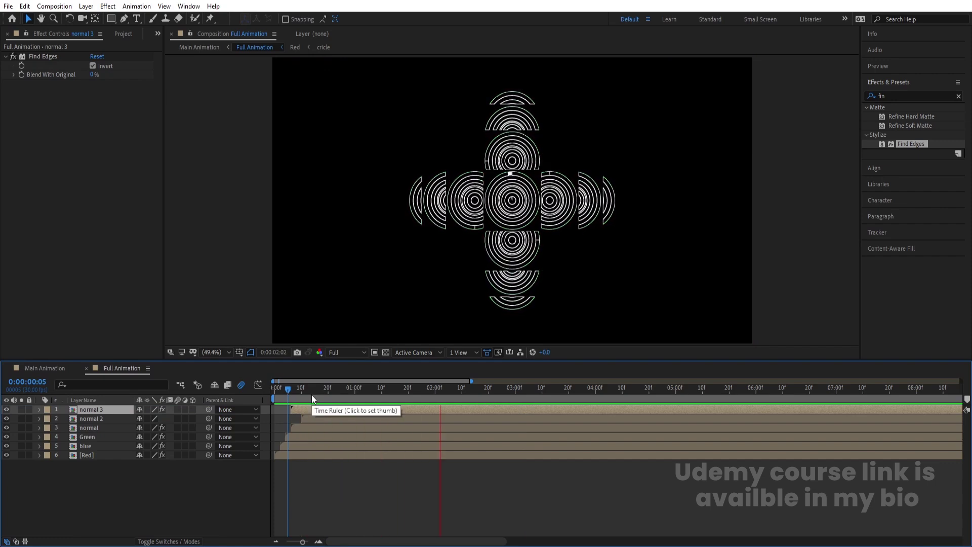
{"action": "key", "text": "space"}
{"action": "left_click_drag", "start_coordinate": [302, 409], "coordinate": [310, 409]}
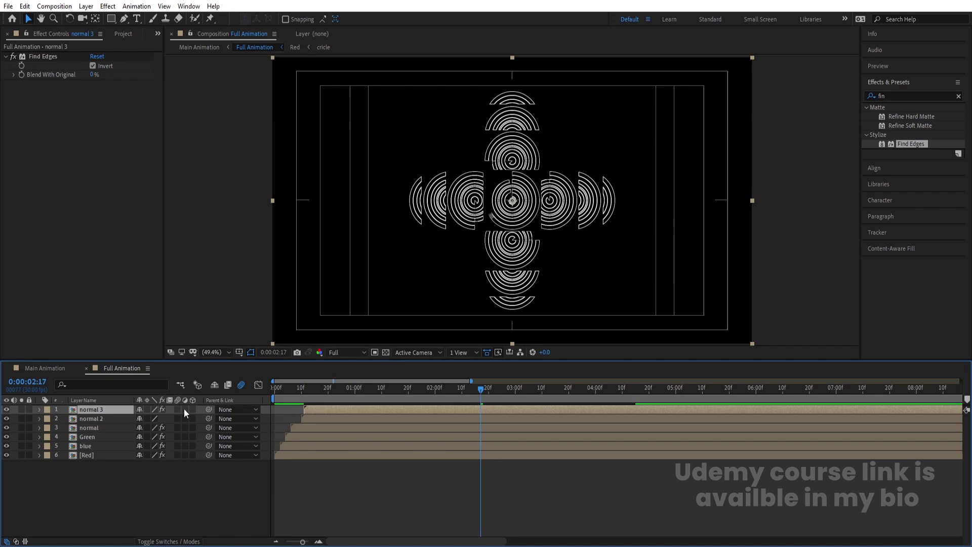
- Set the top edge-outlined copy's blending mode to Screen, shift it to start at about frame 15, and preview the animation
{"action": "key", "text": "F4"}
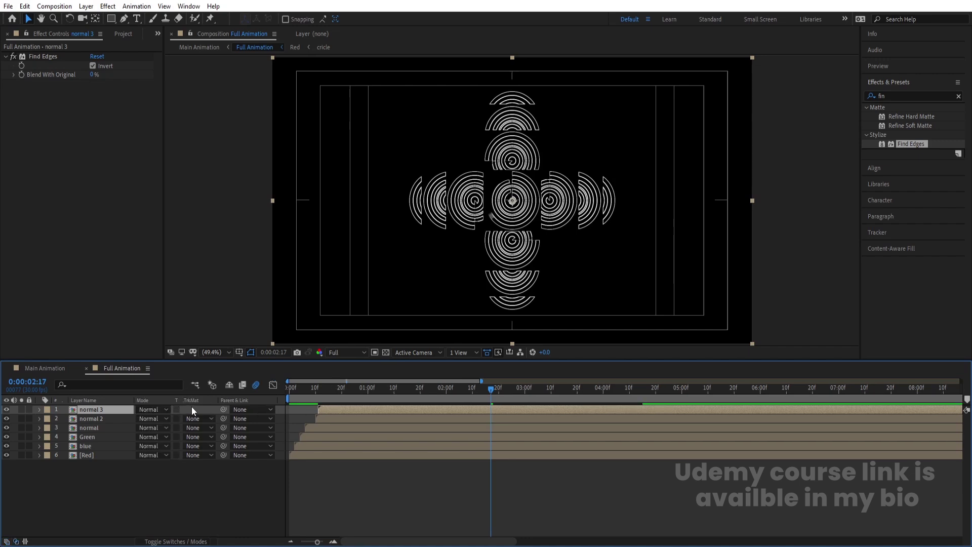
{"action": "left_click", "coordinate": [166, 410]}
{"action": "left_click", "coordinate": [190, 216]}
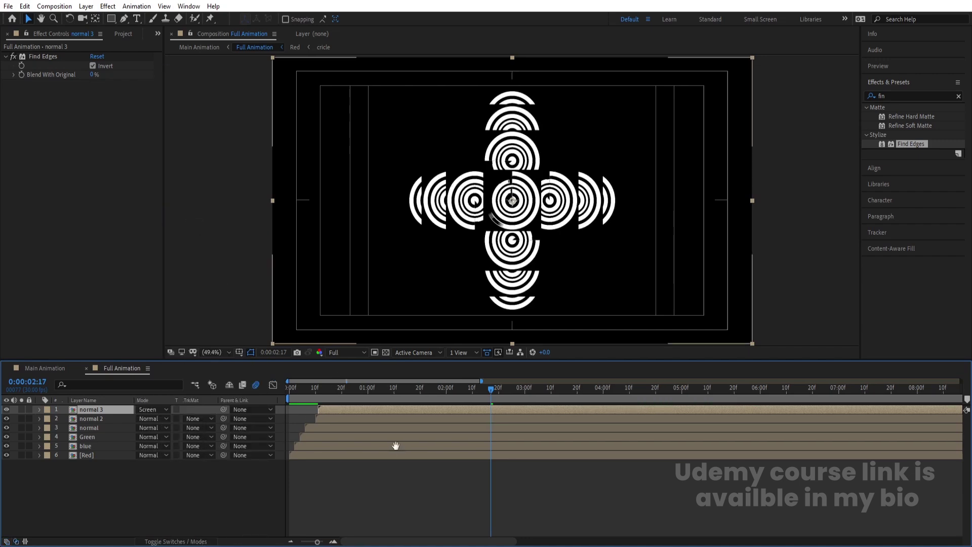
{"action": "key", "text": "space"}
{"action": "left_click_drag", "start_coordinate": [337, 409], "coordinate": [346, 408]}
{"action": "key", "text": "Home"}
{"action": "key", "text": "space"}
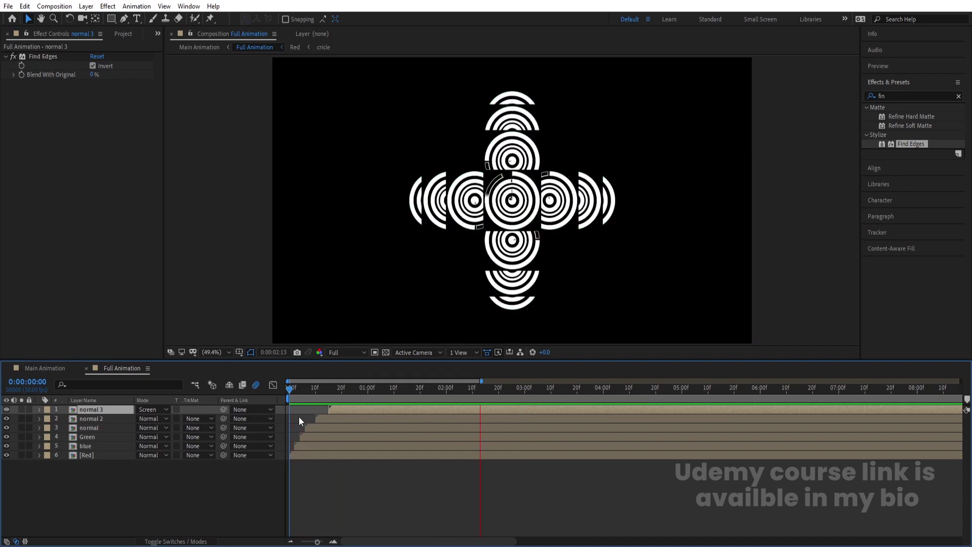
- Play back the Main Animation composition and inspect the fine lines at the end of the ring animation
{"action": "left_click", "coordinate": [58, 368]}
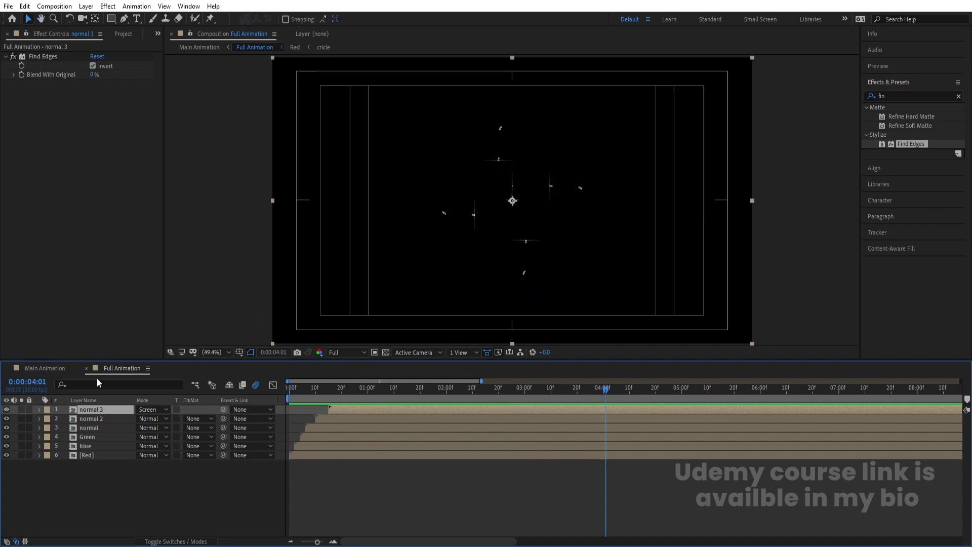
{"action": "key", "text": "Home"}
{"action": "key", "text": "space"}
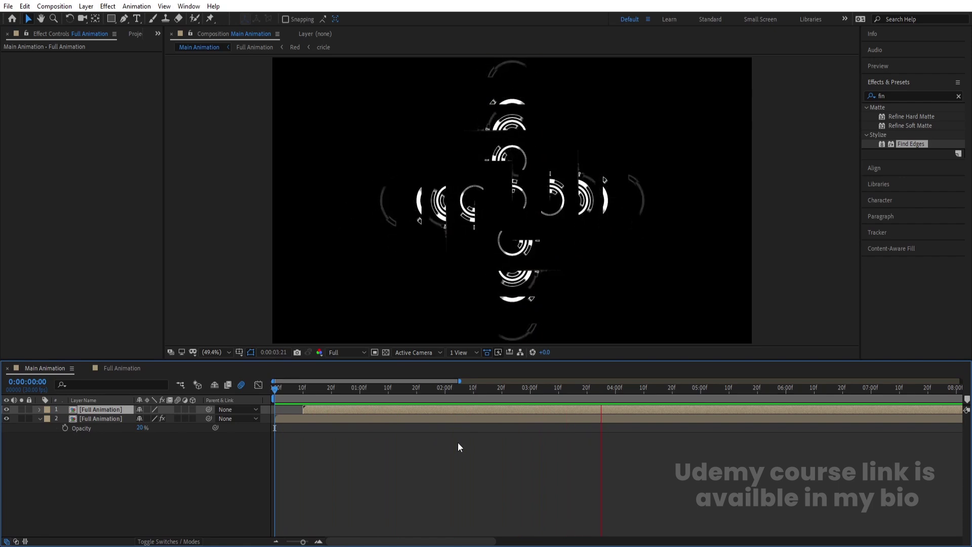
{"action": "key", "text": "space"}
{"action": "key", "text": "space"}
{"action": "left_click_drag", "start_coordinate": [676, 400], "coordinate": [670, 438]}
{"action": "key", "text": "space"}
{"action": "key", "text": "space"}
{"action": "scroll", "coordinate": [521, 197], "scroll_direction": "up", "scroll_amount": 3}
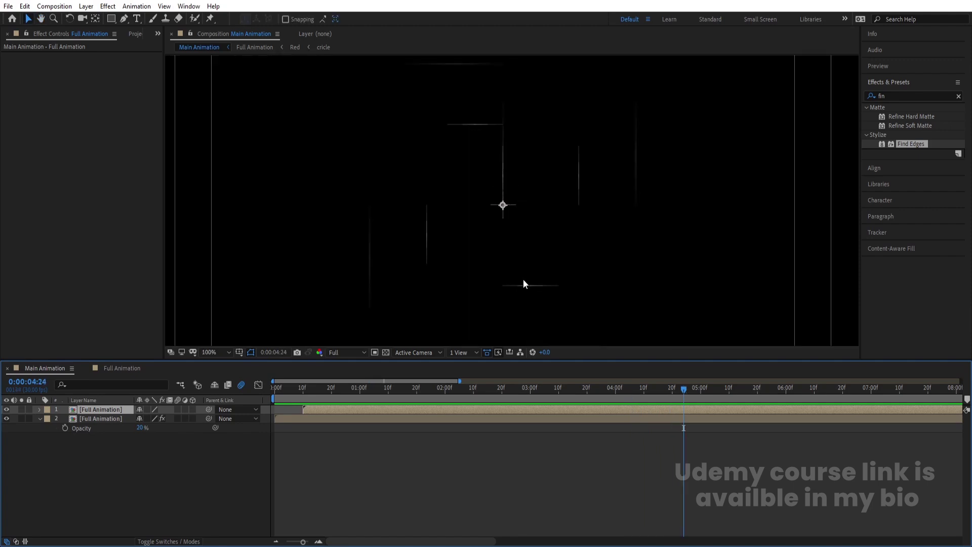
{"action": "scroll", "coordinate": [543, 302], "scroll_direction": "down", "scroll_amount": 3}
{"action": "left_click_drag", "start_coordinate": [321, 390], "coordinate": [244, 399]}
{"action": "key", "text": "space"}
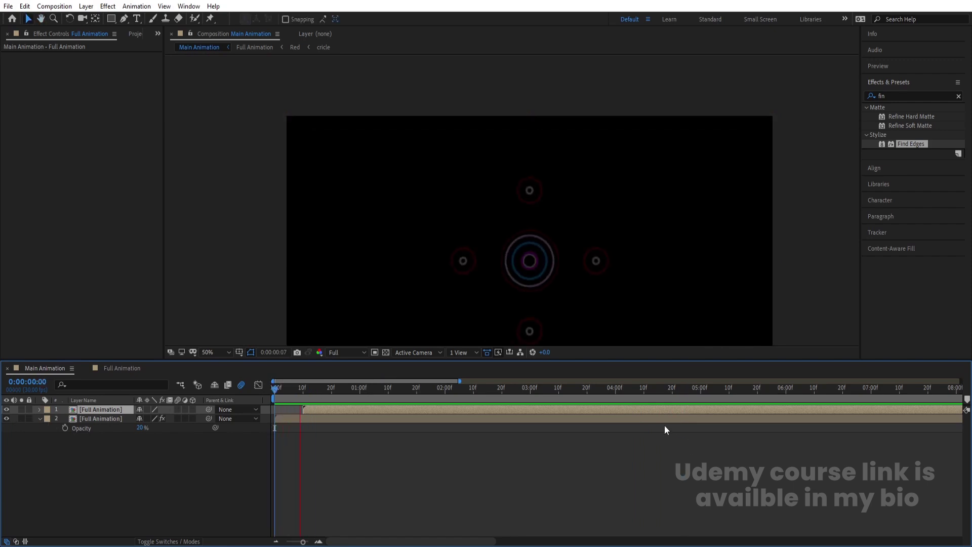
- Compare Main Animation with and without the faint outline copy, then fit the composition in view and preview from the start
{"action": "left_click", "coordinate": [6, 419]}
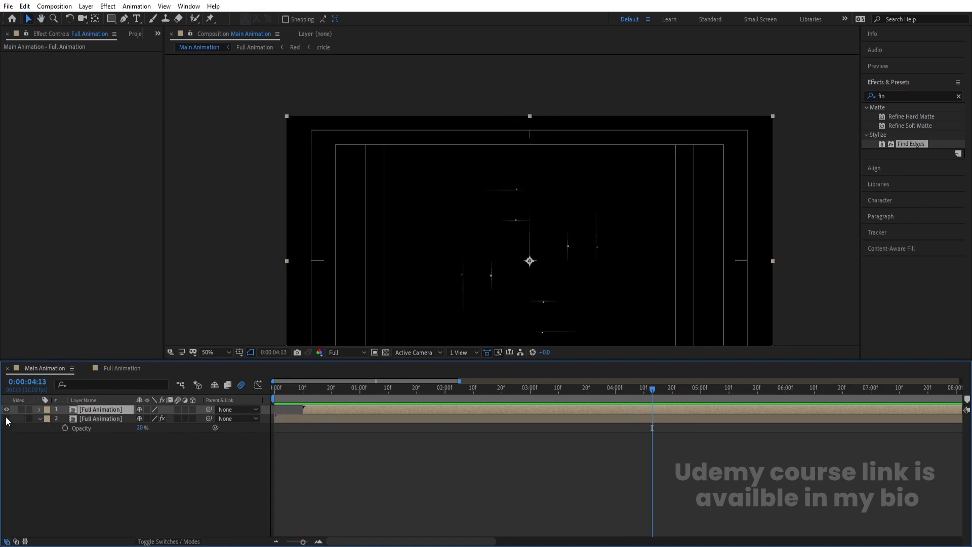
{"action": "left_click", "coordinate": [6, 419]}
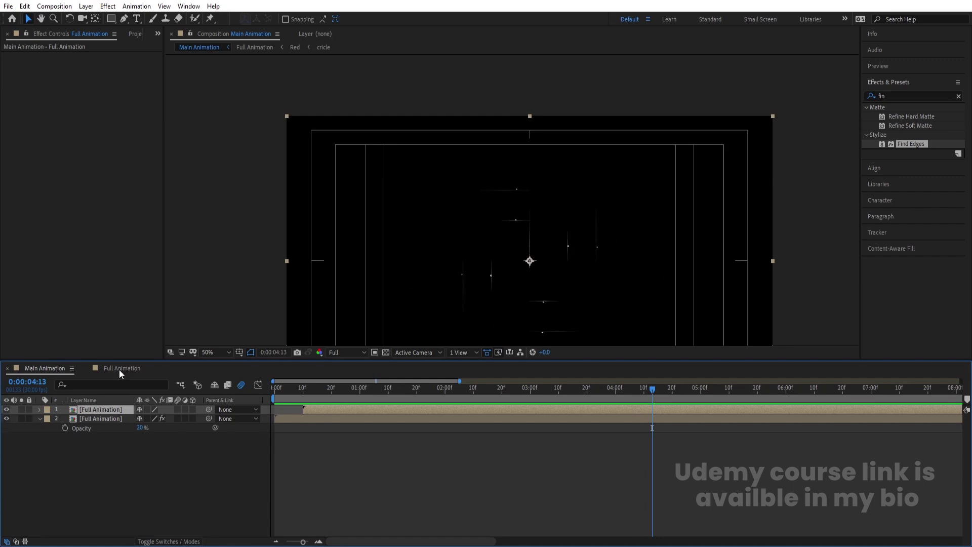
{"action": "left_click", "coordinate": [210, 350]}
{"action": "left_click", "coordinate": [208, 159]}
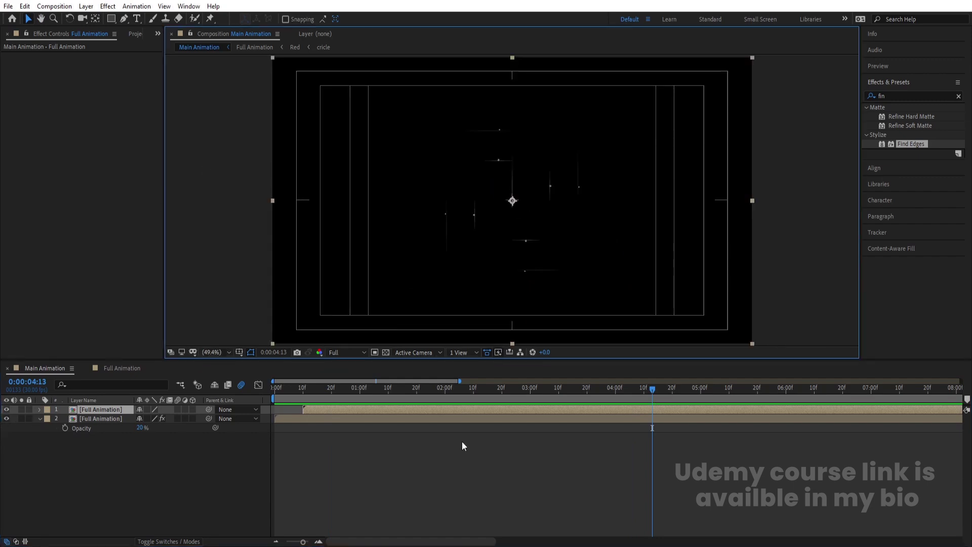
{"action": "left_click", "coordinate": [359, 450]}
{"action": "key", "text": "Home"}
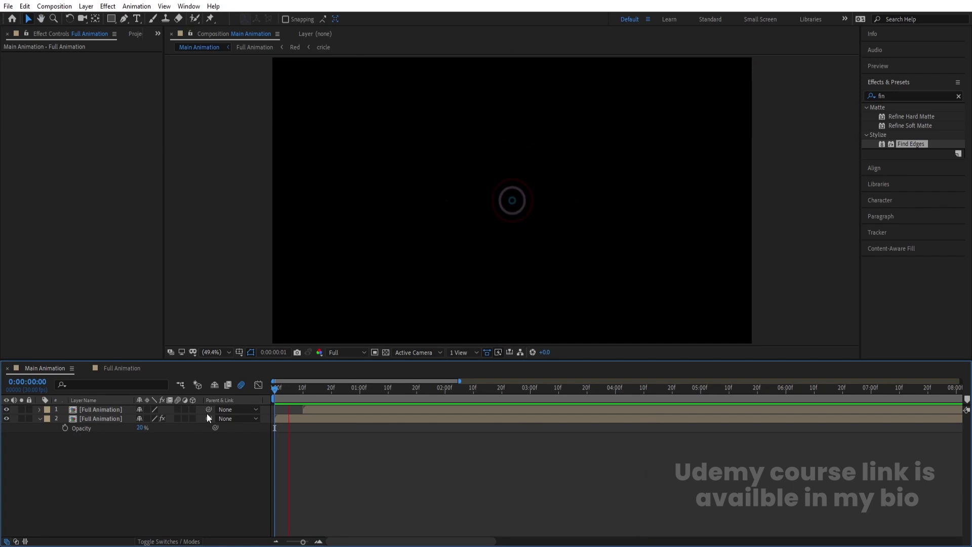
- Keyframe the faint outline layer's Rotation from 0° at the start to 90° at 0:00:05:00, and preview the spin
{"action": "left_click", "coordinate": [78, 414]}
{"action": "key", "text": "r"}
{"action": "left_click", "coordinate": [64, 428]}
{"action": "key", "text": "space"}
{"action": "left_click_drag", "start_coordinate": [641, 390], "coordinate": [700, 404]}
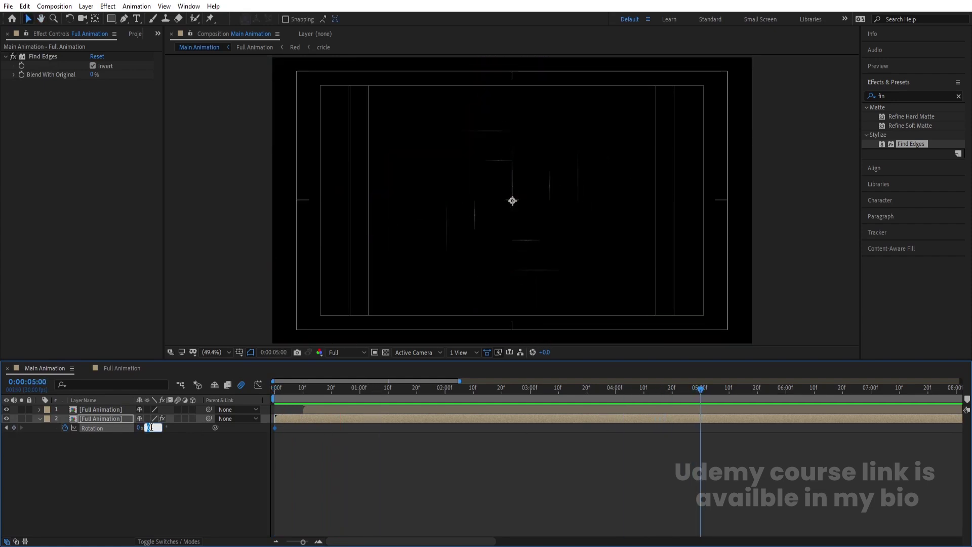
{"action": "key", "text": "Return"}
{"action": "key", "text": "Home"}
{"action": "key", "text": "space"}
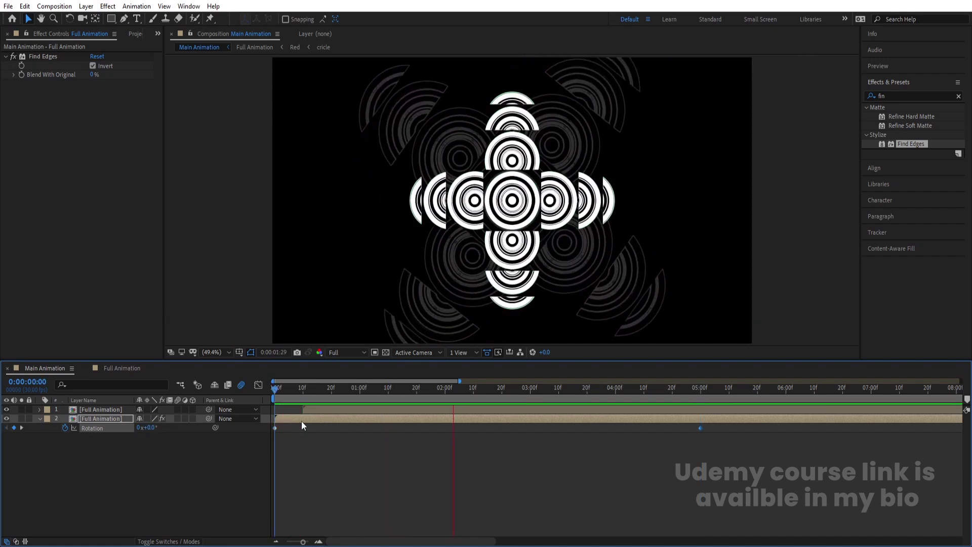
{"action": "key", "text": "space"}
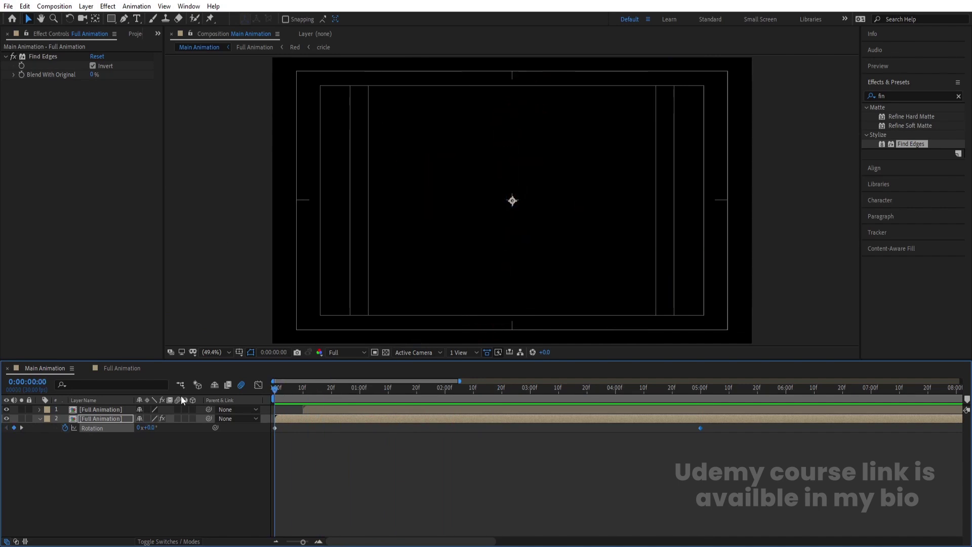
- Keyframe the upper Full Animation layer's Rotation from 0° at the start to -90° at 0:00:05:00, and preview it
{"action": "left_click", "coordinate": [98, 411]}
{"action": "key", "text": "r"}
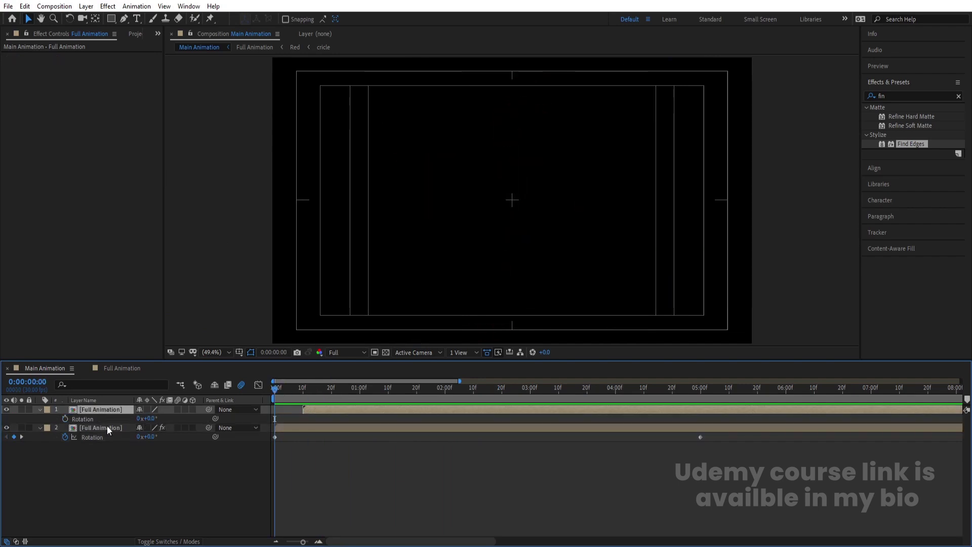
{"action": "left_click", "coordinate": [64, 419]}
{"action": "key", "text": "k"}
{"action": "left_click", "coordinate": [152, 418]}
{"action": "type", "text": "-90"}
{"action": "key", "text": "Return"}
{"action": "key", "text": "Home"}
{"action": "key", "text": "space"}
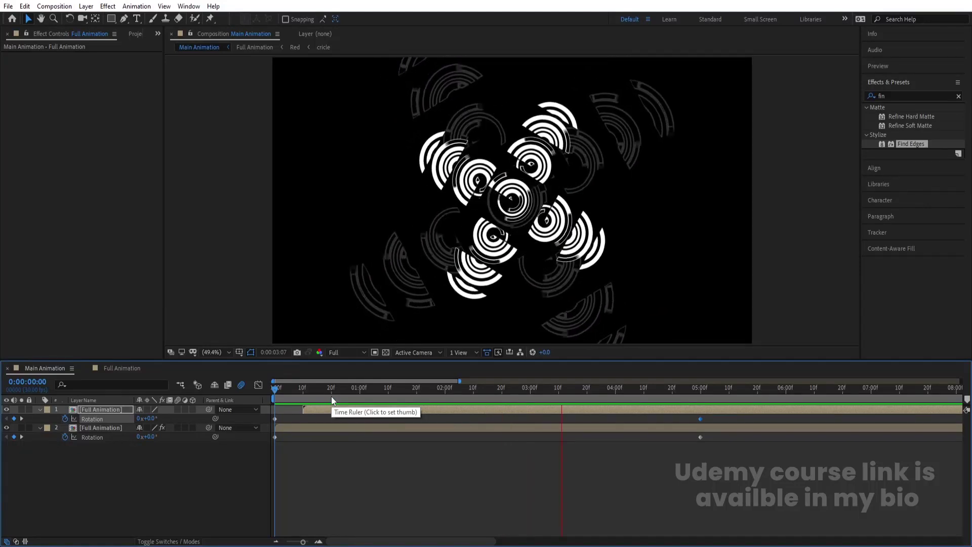
{"action": "key", "text": "space"}
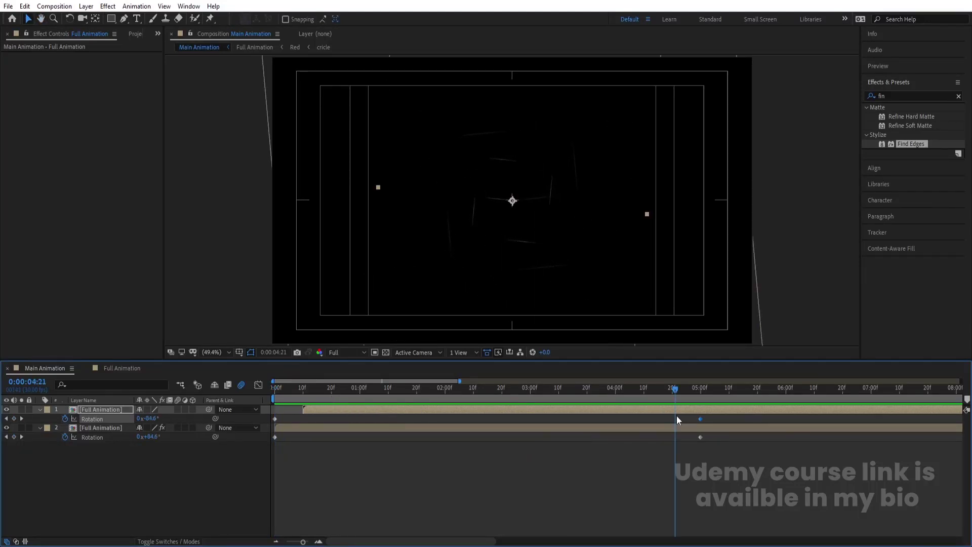
- Add a black (000000) solid above the animation layers and trim its start to 0:00:04:20
{"action": "left_click_drag", "start_coordinate": [676, 394], "coordinate": [673, 392]}
{"action": "left_click", "coordinate": [638, 463]}
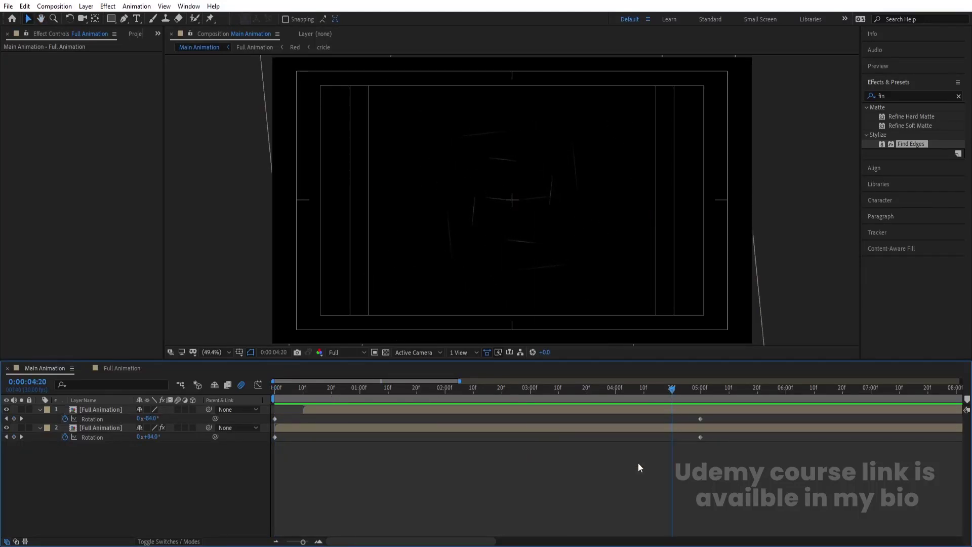
{"action": "key", "text": "ctrl+y"}
{"action": "left_click", "coordinate": [217, 330]}
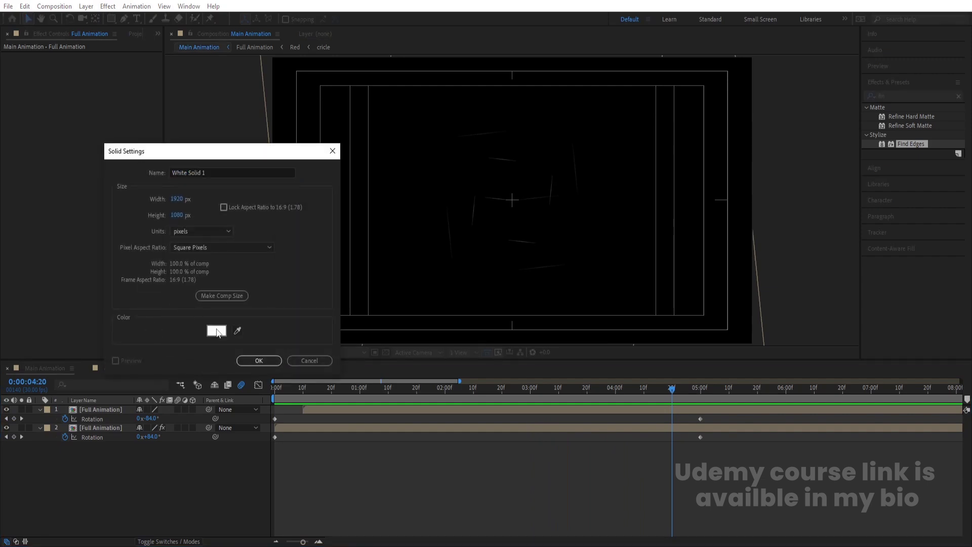
{"action": "type", "text": "000000"}
{"action": "key", "text": "Return"}
{"action": "key", "text": "Return"}
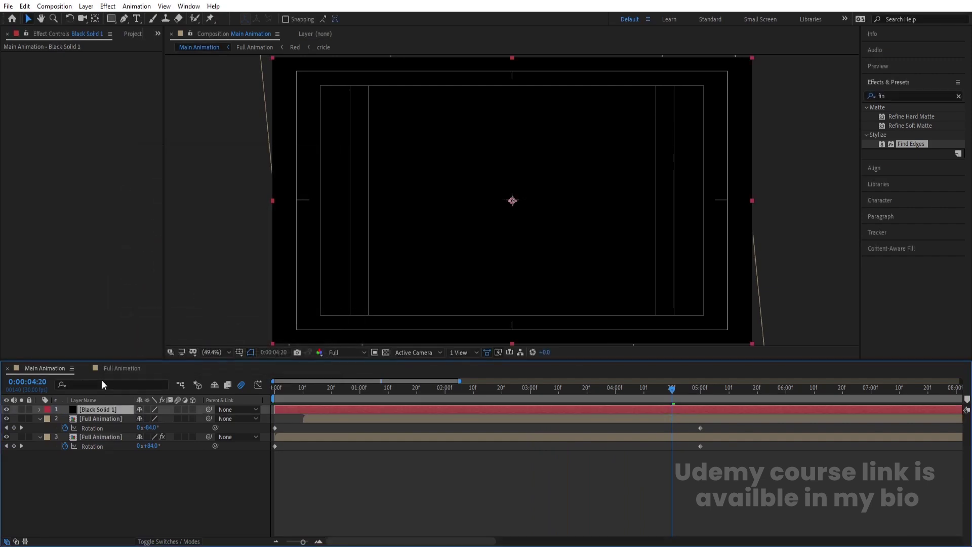
{"action": "key", "text": "alt+bracketleft"}
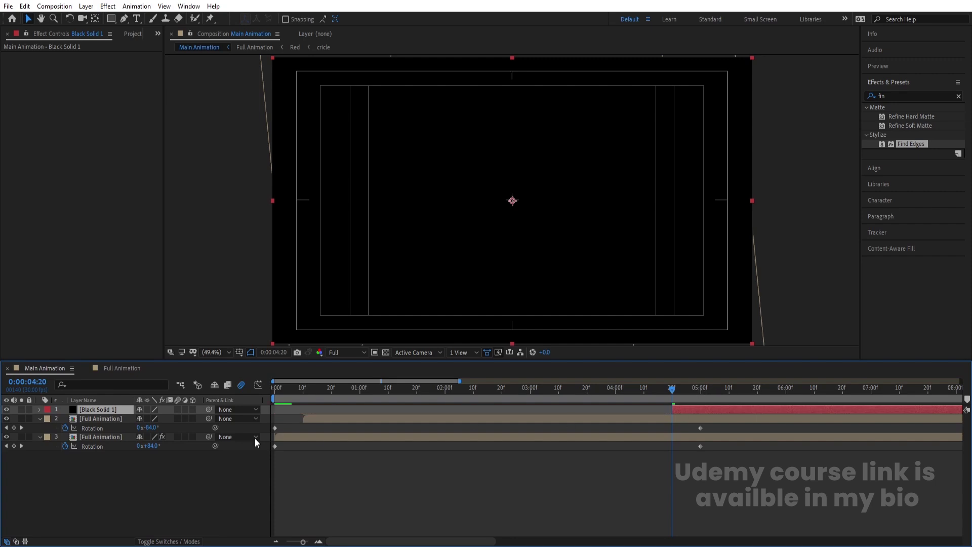
- Keyframe the black solid's Opacity from 0% at 0:00:04:20 to 100% at 0:00:05:00, and end the work area at 0:00:05:00
{"action": "type", "text": "t"}
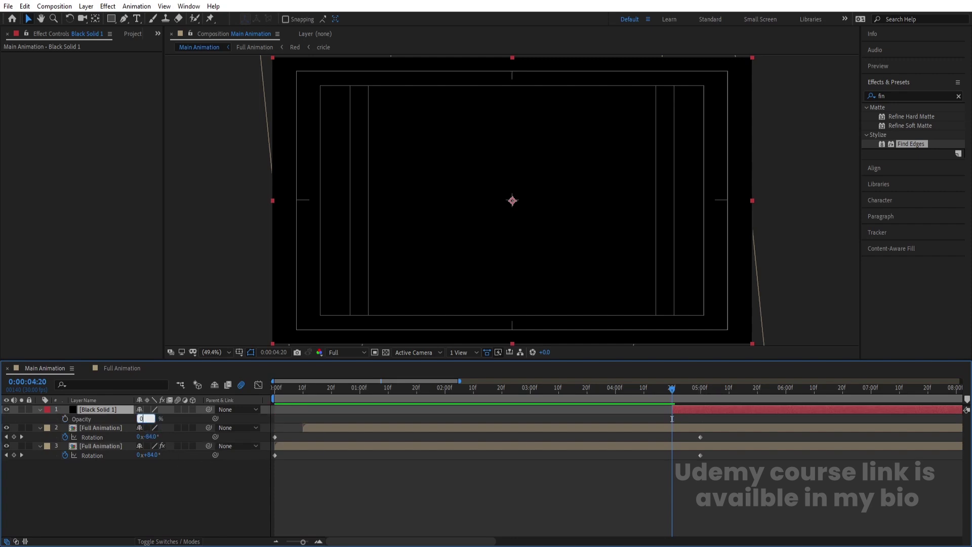
{"action": "type", "text": "0"}
{"action": "left_click", "coordinate": [129, 421]}
{"action": "left_click", "coordinate": [65, 420]}
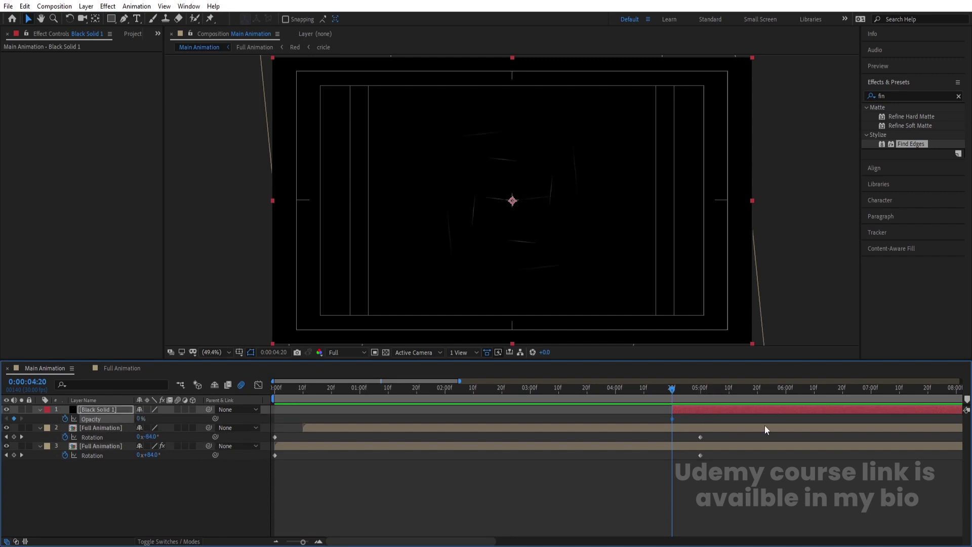
{"action": "left_click", "coordinate": [701, 397]}
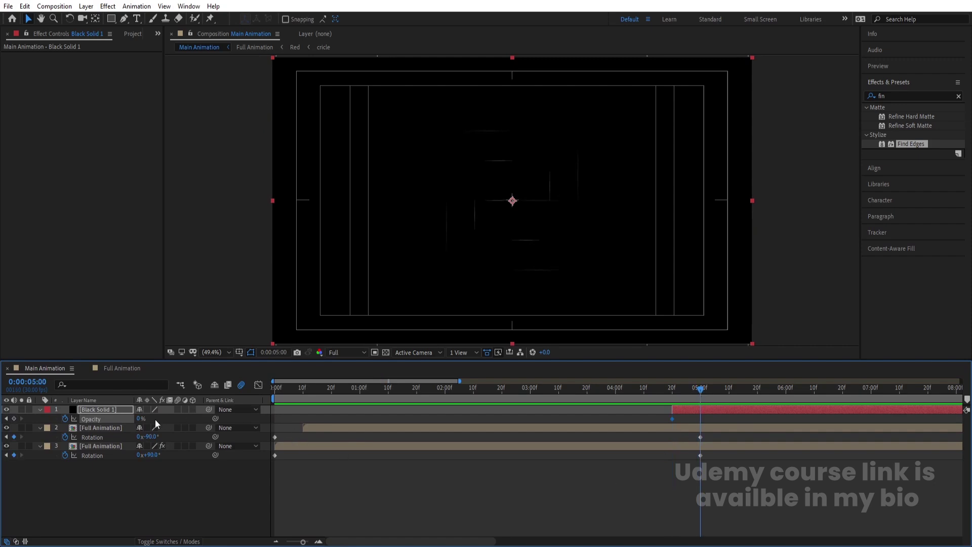
{"action": "left_click_drag", "start_coordinate": [138, 420], "coordinate": [436, 430]}
{"action": "key", "text": "n"}
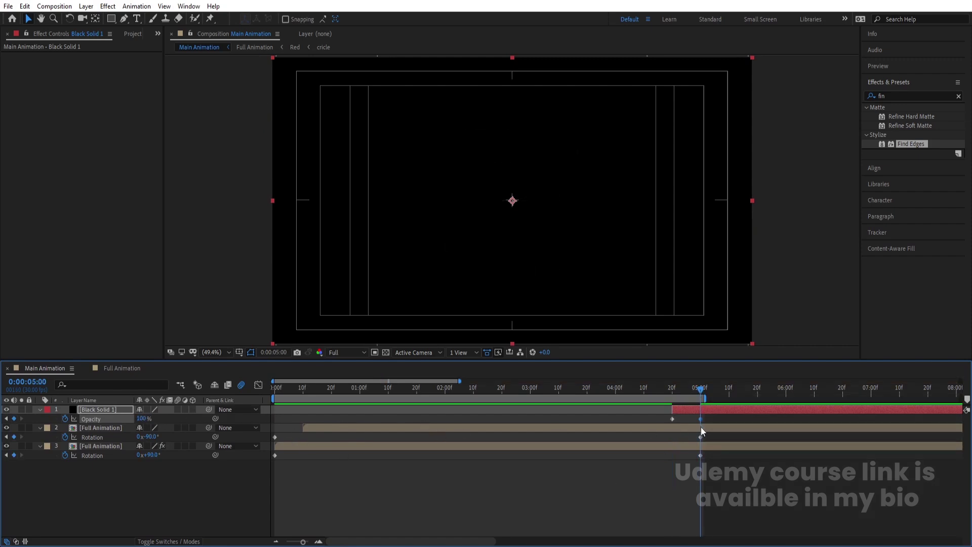
{"action": "key", "text": "space"}
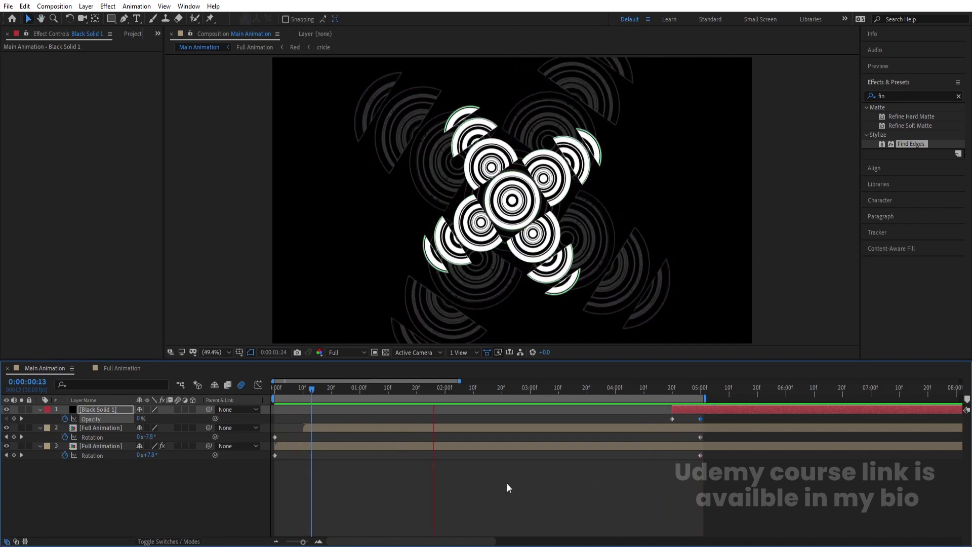
- Add an adjustment layer on top of Main Animation and apply the Stylize Glow effect to it
{"action": "right_click", "coordinate": [181, 483]}
{"action": "mouse_move", "coordinate": [238, 365]}
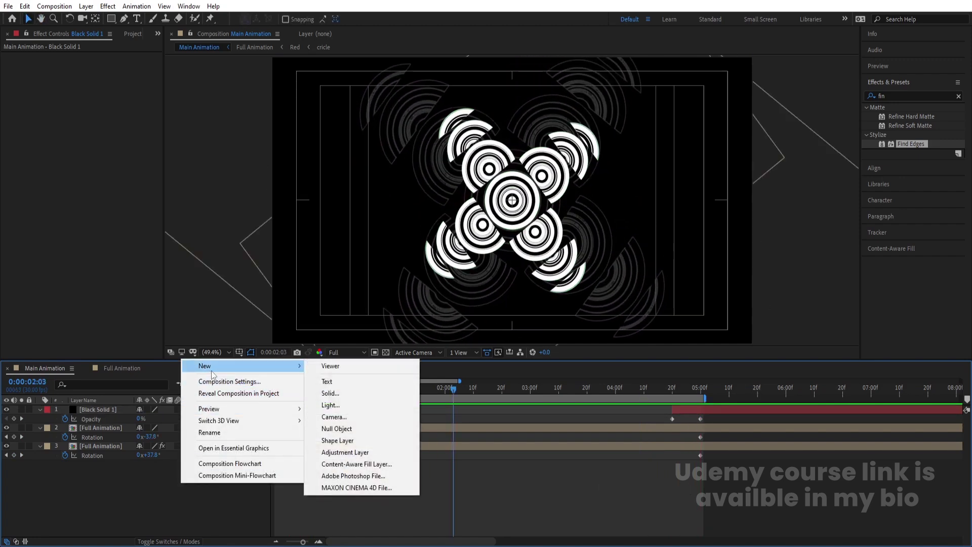
{"action": "left_click", "coordinate": [326, 452]}
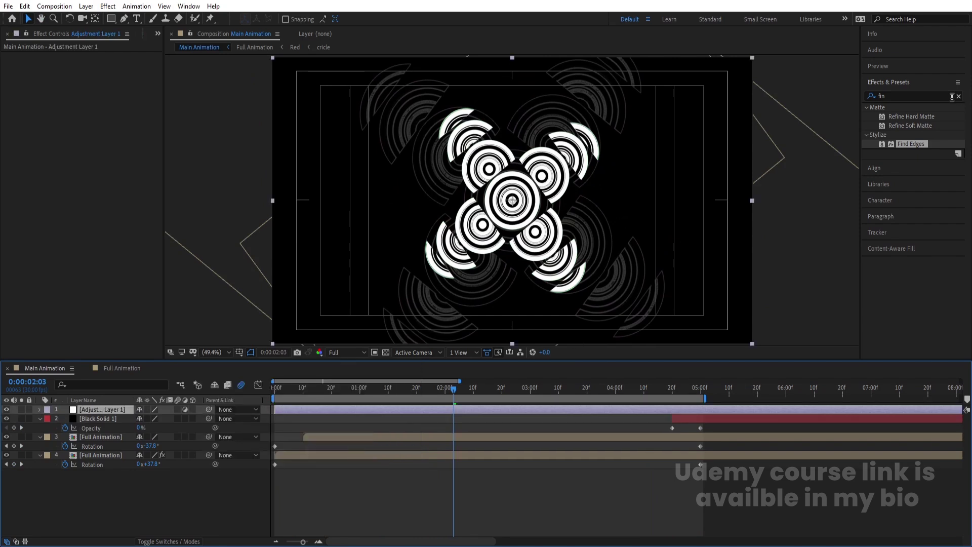
{"action": "double_click", "coordinate": [913, 97]}
{"action": "type", "text": "glow"}
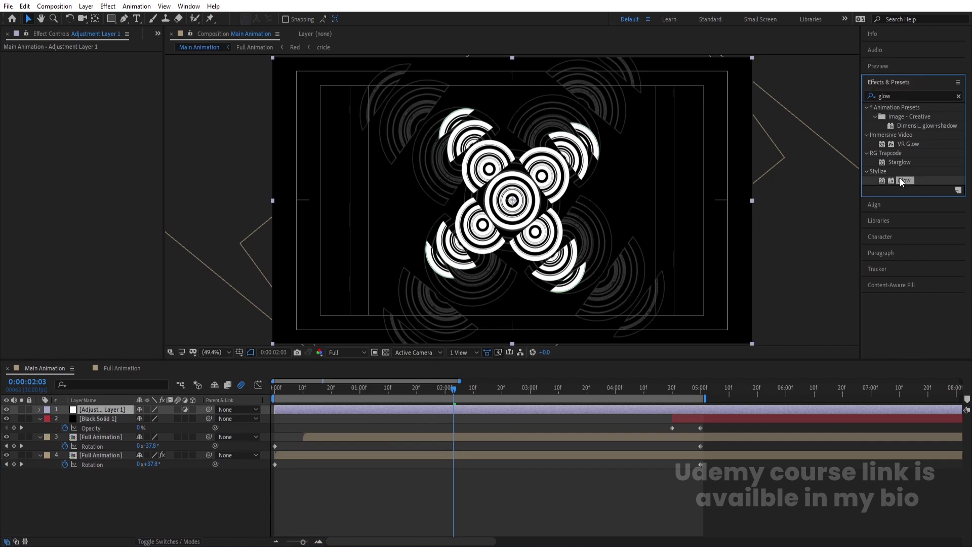
{"action": "double_click", "coordinate": [901, 179]}
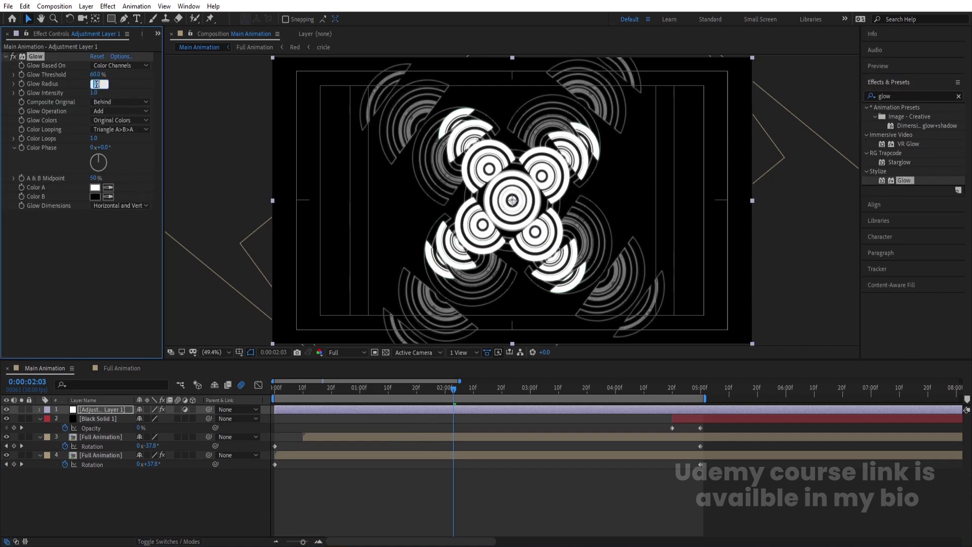
- Set the Glow Radius to 100, Threshold to 100% and Intensity to 0.3, and preview the glowing animation
{"action": "key", "text": "Return"}
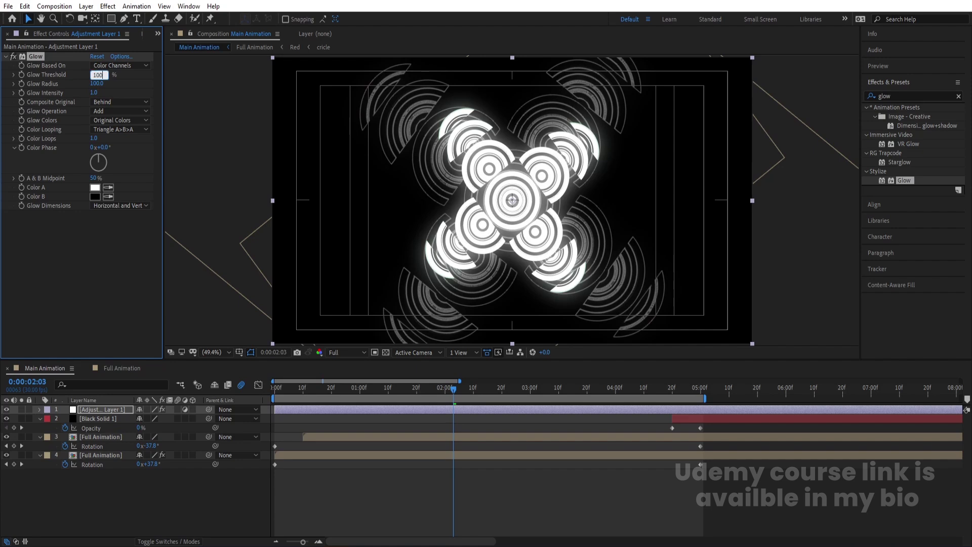
{"action": "type", "text": "100"}
{"action": "key", "text": "Return"}
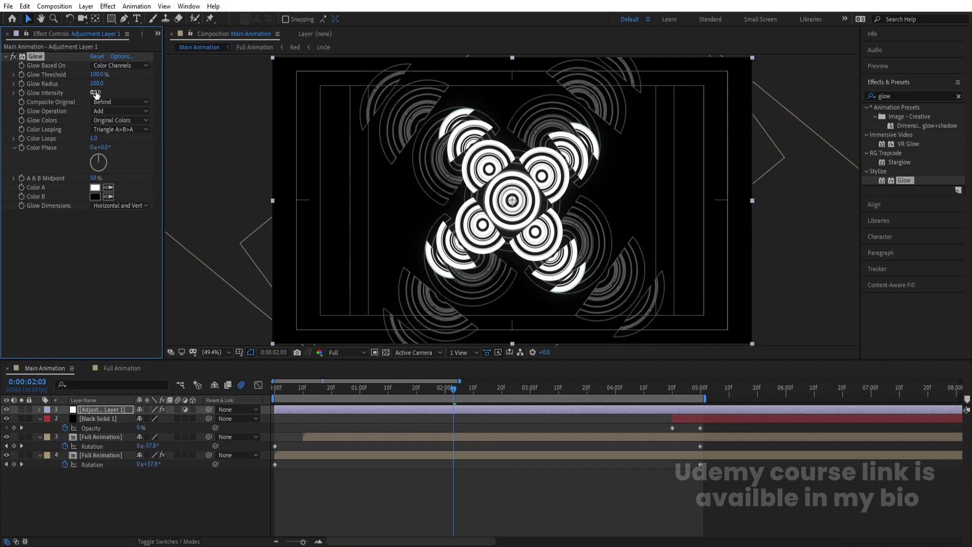
{"action": "key", "text": "space"}
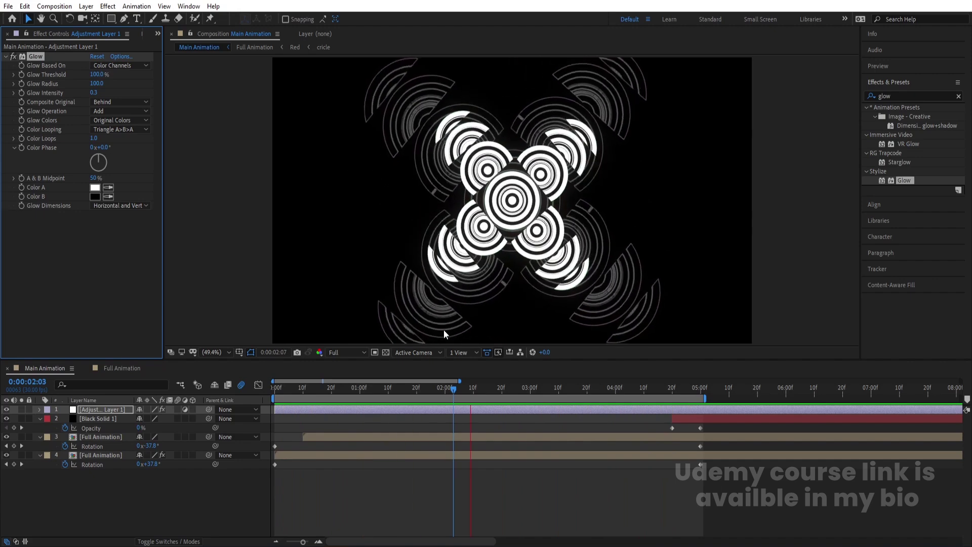
{"action": "key", "text": "Num_Lock"}
{"action": "key", "text": "minus"}
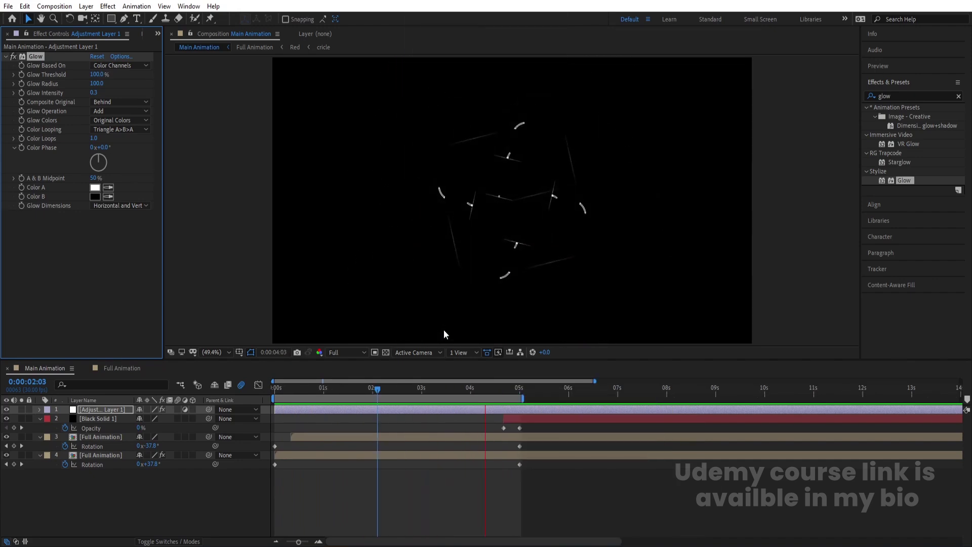